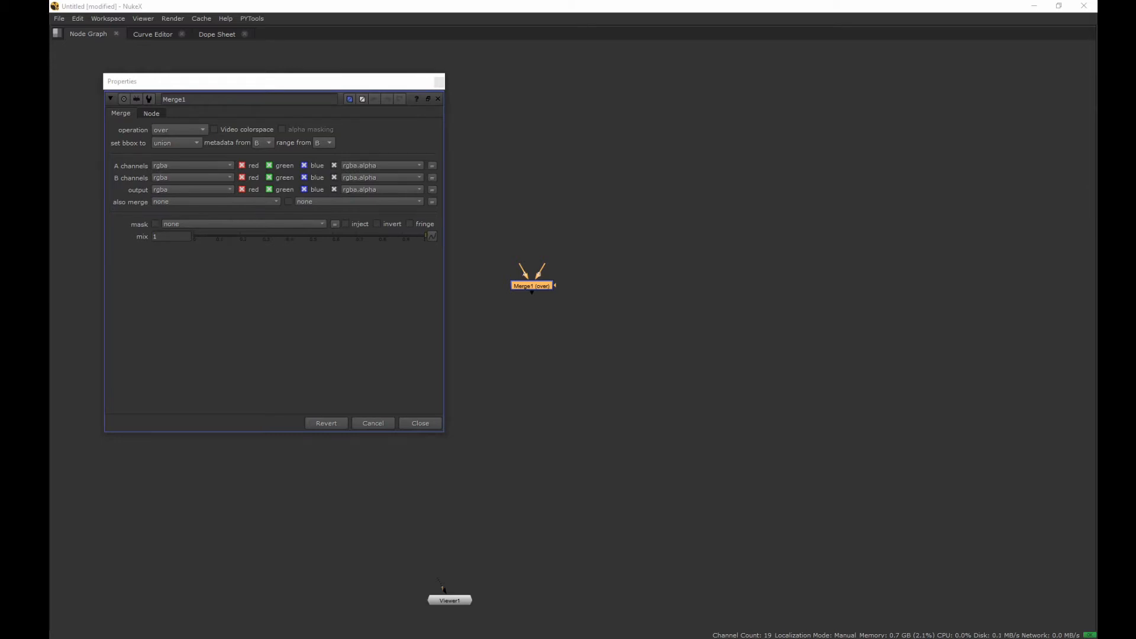
# Handwrite the merge operation names OVER, MULTIPLY and PLUS in blue beside the Merge1 node
pyautogui.moveTo(664, 106)
pyautogui.mouseDown()
pyautogui.moveTo(738, 107)
pyautogui.moveTo(757, 121)
pyautogui.mouseUp()
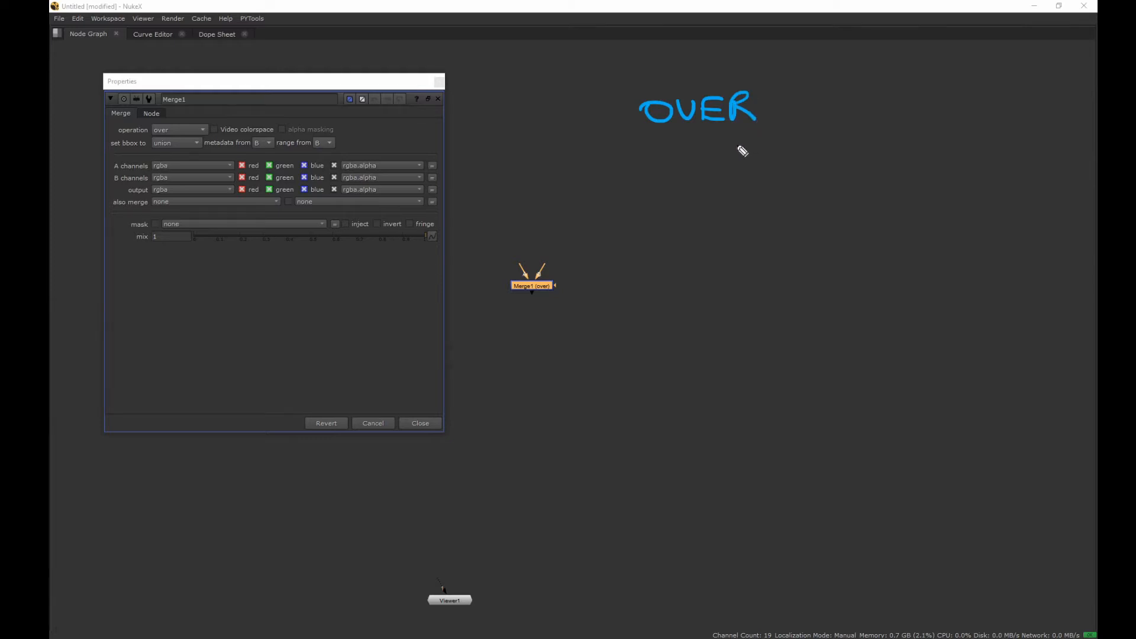
pyautogui.moveTo(648, 177)
pyautogui.mouseDown()
pyautogui.moveTo(650, 152)
pyautogui.moveTo(806, 175)
pyautogui.mouseUp()
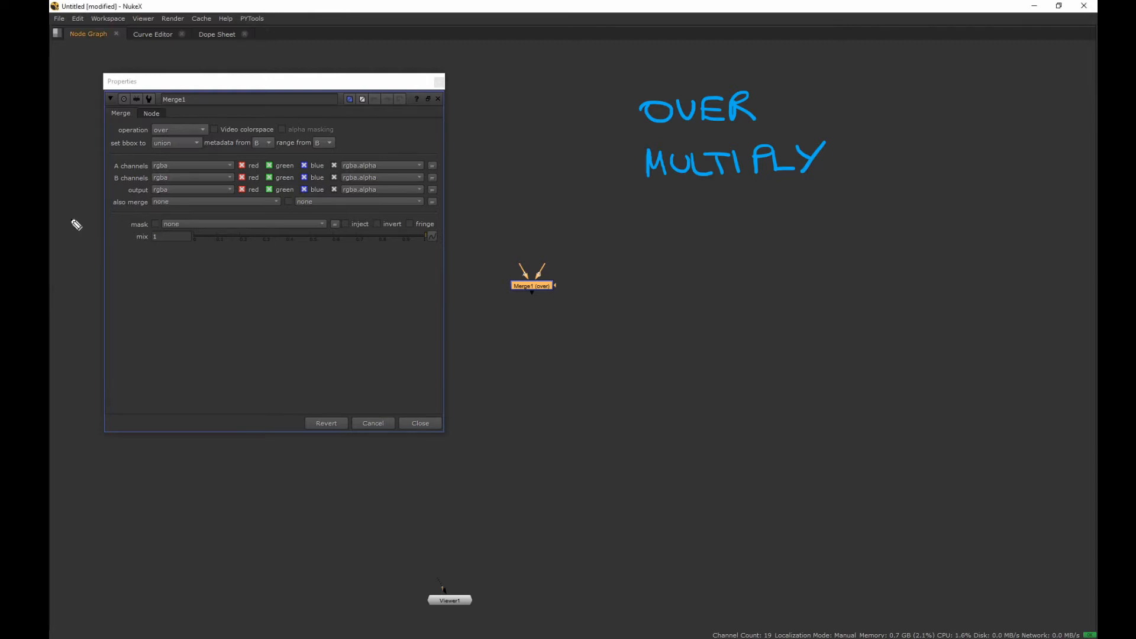
pyautogui.moveTo(650, 207)
pyautogui.mouseDown()
pyautogui.moveTo(655, 225)
pyautogui.moveTo(652, 217)
pyautogui.moveTo(697, 230)
pyautogui.mouseUp()
pyautogui.moveTo(700, 201)
pyautogui.mouseDown()
pyautogui.moveTo(723, 221)
pyautogui.moveTo(721, 201)
pyautogui.mouseUp()
pyautogui.moveTo(739, 202); pyautogui.dragTo(725, 226)
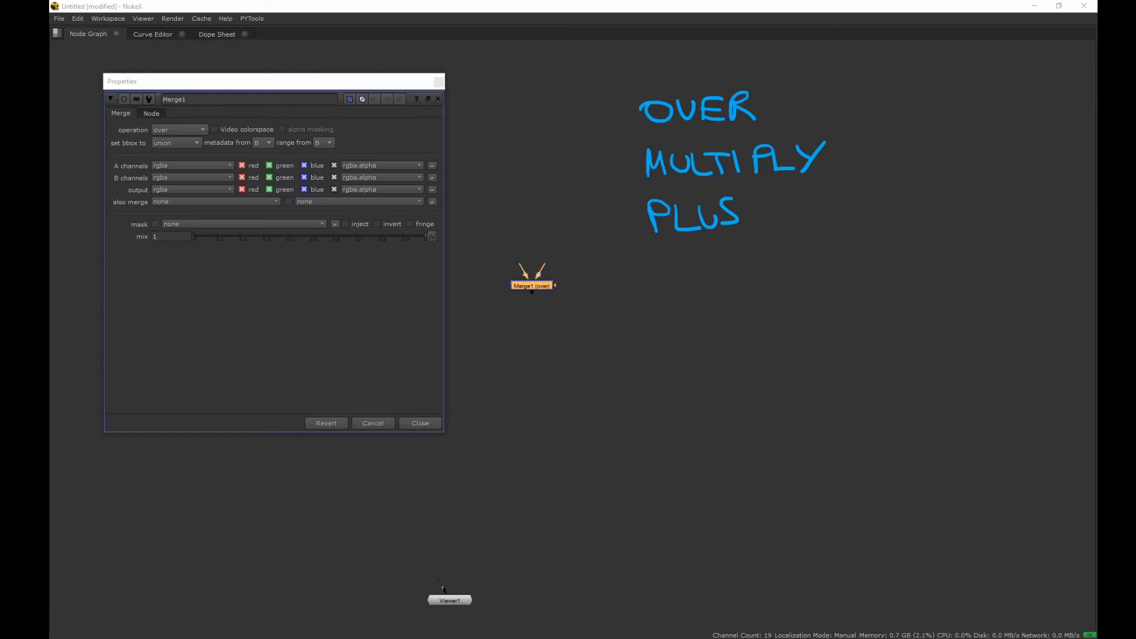
# Handwrite FROM = MINUS in blue below the PLUS annotation
pyautogui.press('Escape')
pyautogui.moveTo(652, 266); pyautogui.dragTo(654, 291)
pyautogui.moveTo(651, 265); pyautogui.dragTo(676, 264)
pyautogui.moveTo(653, 278)
pyautogui.mouseDown()
pyautogui.moveTo(671, 278)
pyautogui.moveTo(678, 295)
pyautogui.mouseUp()
pyautogui.moveTo(678, 275)
pyautogui.mouseDown()
pyautogui.moveTo(686, 265)
pyautogui.moveTo(710, 297)
pyautogui.moveTo(727, 284)
pyautogui.moveTo(752, 296)
pyautogui.moveTo(800, 286)
pyautogui.mouseUp()
pyautogui.moveTo(820, 275)
pyautogui.mouseDown()
pyautogui.moveTo(931, 278)
pyautogui.moveTo(930, 289)
pyautogui.mouseUp()
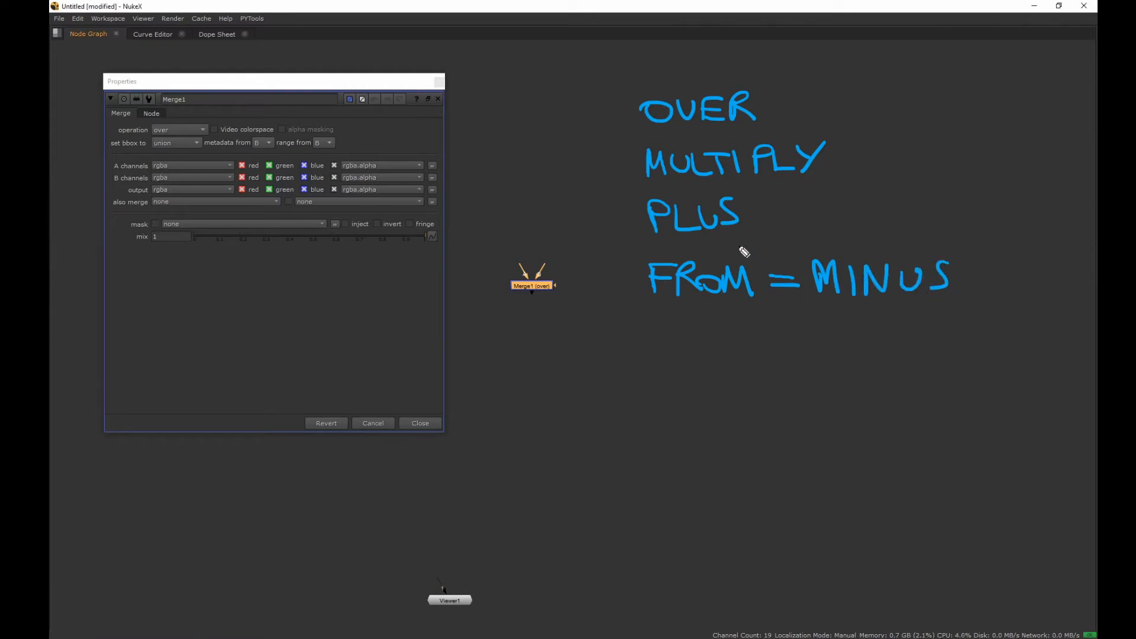
# Annotate the formulas in pink: B-A under FROM and A-B under MINUS
pyautogui.moveTo(646, 333)
pyautogui.mouseDown()
pyautogui.moveTo(647, 354)
pyautogui.moveTo(692, 341)
pyautogui.moveTo(730, 354)
pyautogui.mouseUp()
pyautogui.moveTo(710, 342); pyautogui.dragTo(724, 342)
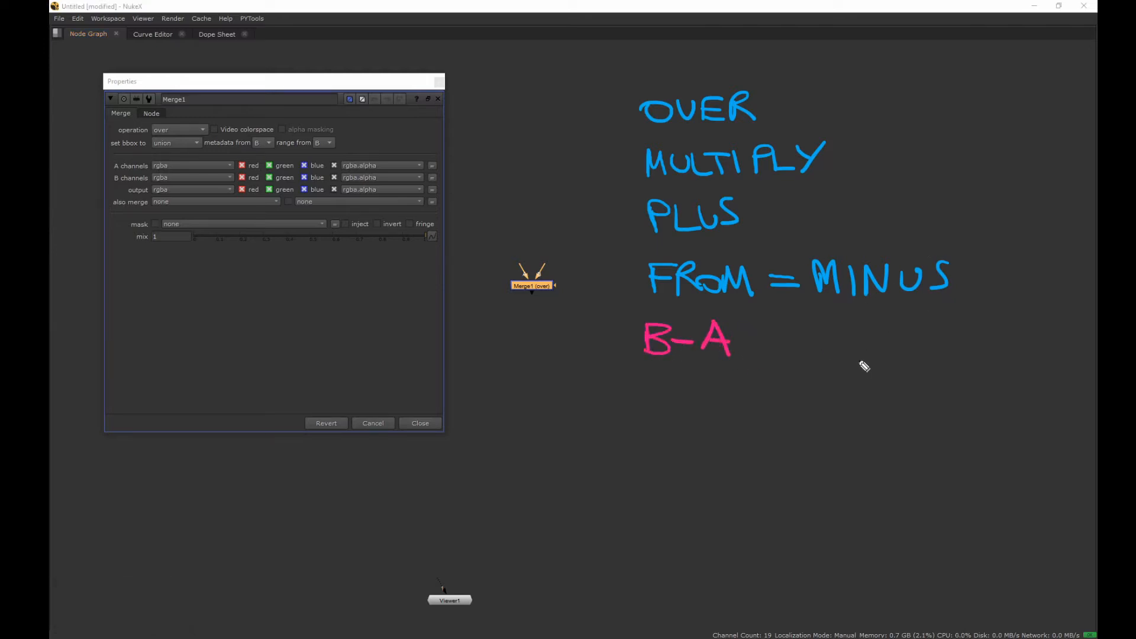
pyautogui.moveTo(834, 331)
pyautogui.mouseDown()
pyautogui.moveTo(830, 353)
pyautogui.moveTo(847, 354)
pyautogui.mouseUp()
pyautogui.moveTo(847, 341)
pyautogui.mouseDown()
pyautogui.moveTo(827, 342)
pyautogui.moveTo(876, 336)
pyautogui.moveTo(898, 352)
pyautogui.mouseUp()
pyautogui.moveTo(897, 323); pyautogui.dragTo(899, 353)
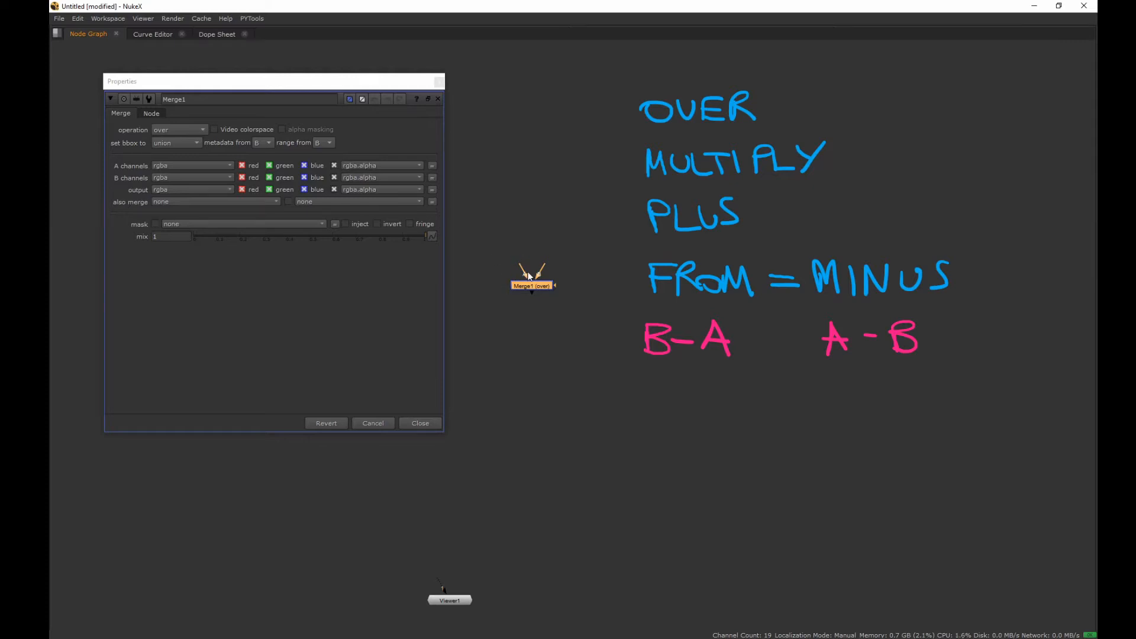
pyautogui.moveTo(521, 273); pyautogui.dragTo(526, 210)
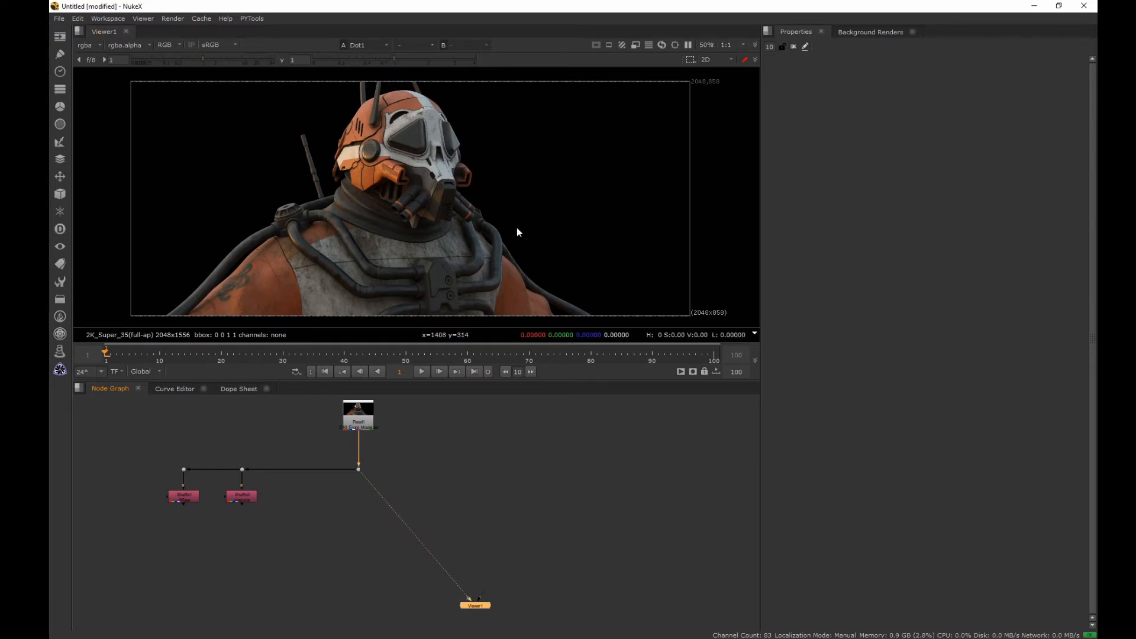
# View the output of the diffuse Shuffle node and of the specular Shuffle node in the Viewer
pyautogui.moveTo(159, 483); pyautogui.dragTo(215, 521)
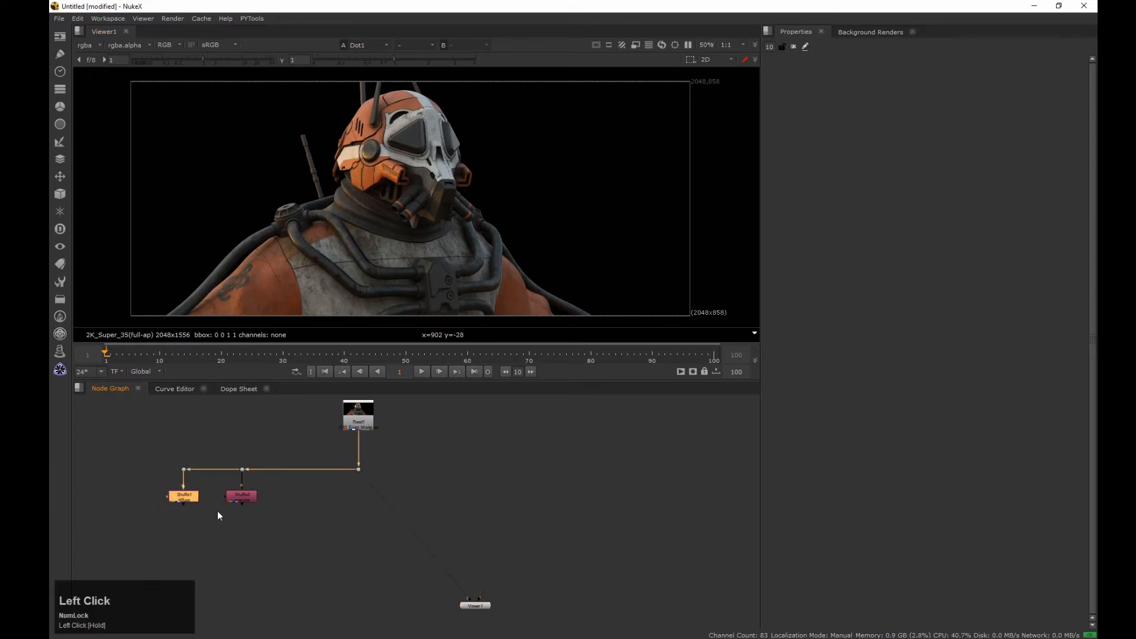
pyautogui.press('2')
pyautogui.moveTo(278, 480); pyautogui.dragTo(202, 513)
pyautogui.press('2')
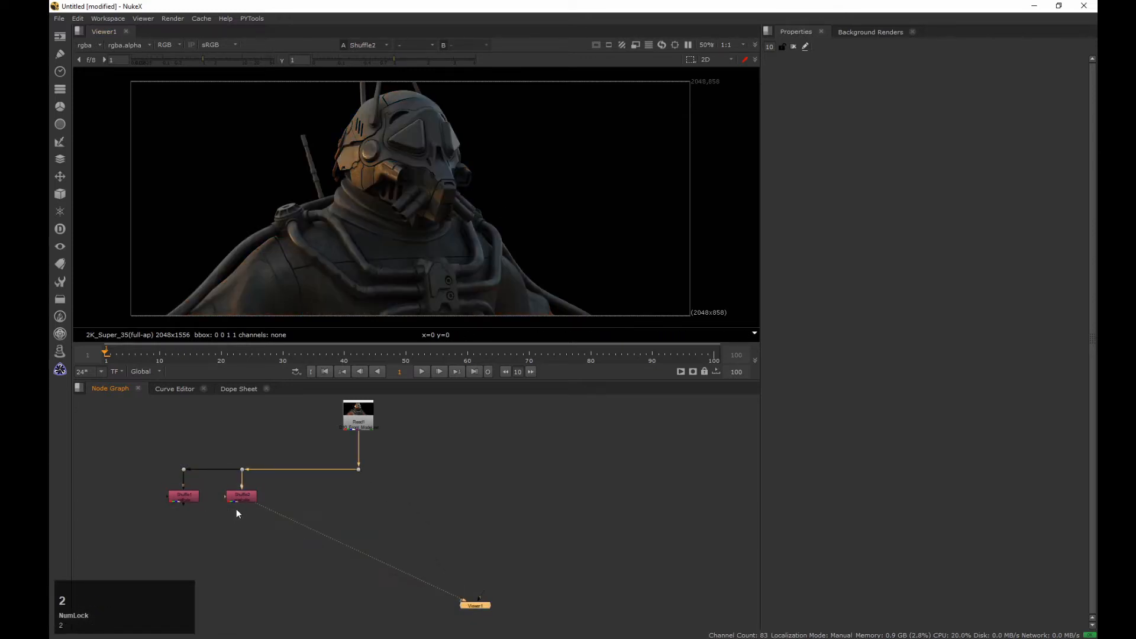
# Combine the diffuse and specular Shuffle nodes with a Plus merge and route its A input through a corner dot
pyautogui.click(322, 509)
pyautogui.moveTo(137, 481); pyautogui.dragTo(317, 538)
pyautogui.press('Tab')
pyautogui.write('plus')
pyautogui.press('Down')
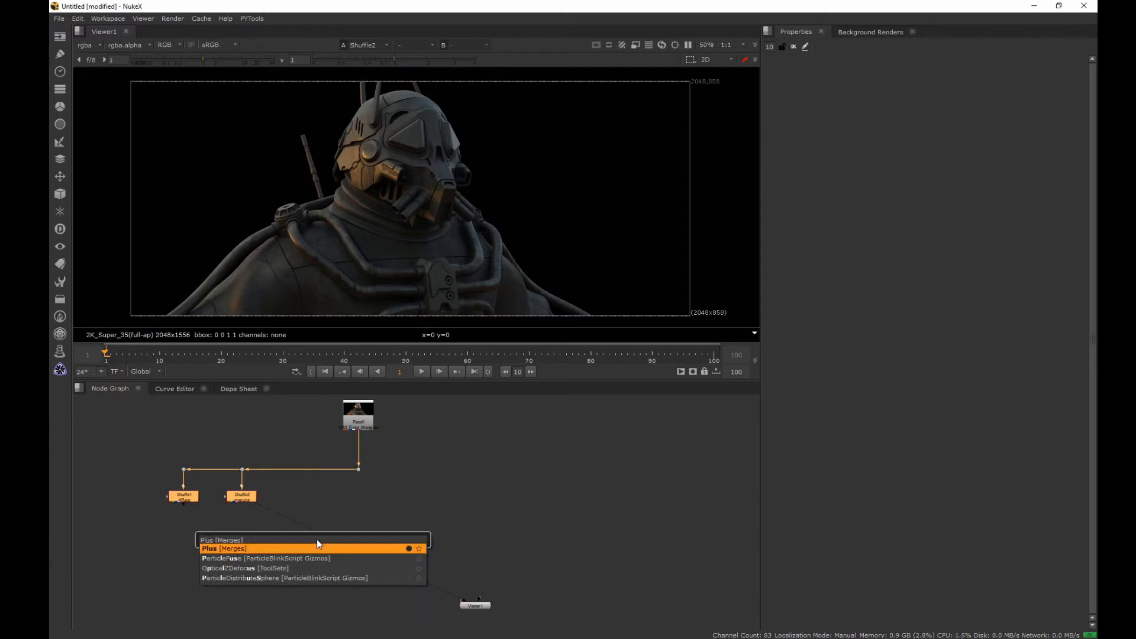
pyautogui.press('Return')
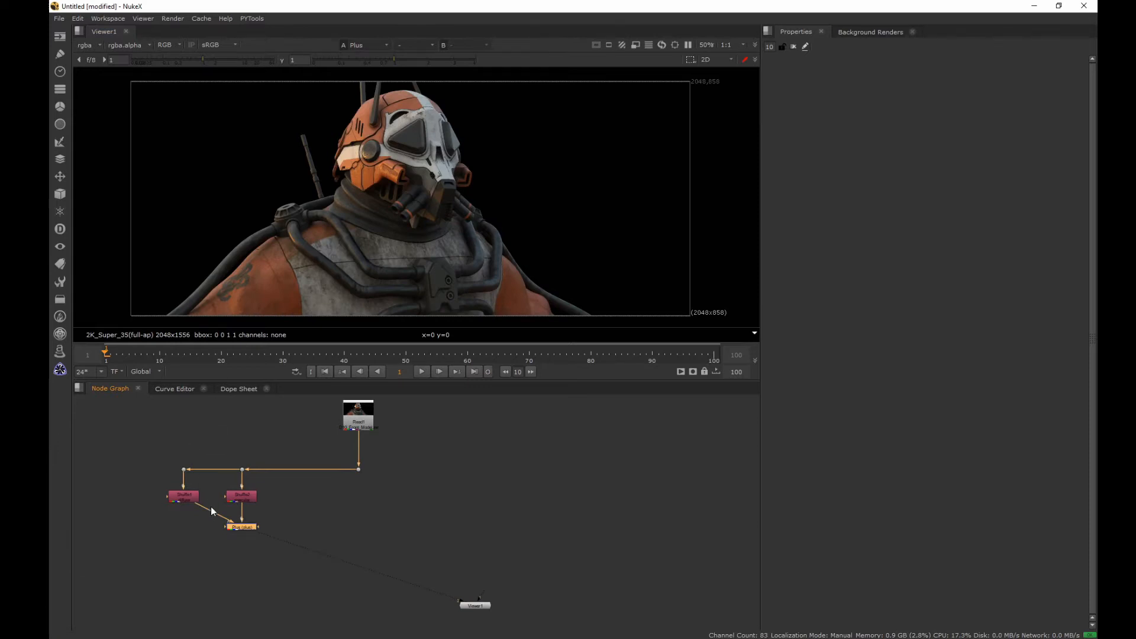
pyautogui.click(207, 514)
pyautogui.keyDown('ctrl'); pyautogui.moveTo(204, 516); pyautogui.dragTo(182, 527); pyautogui.keyUp('ctrl')
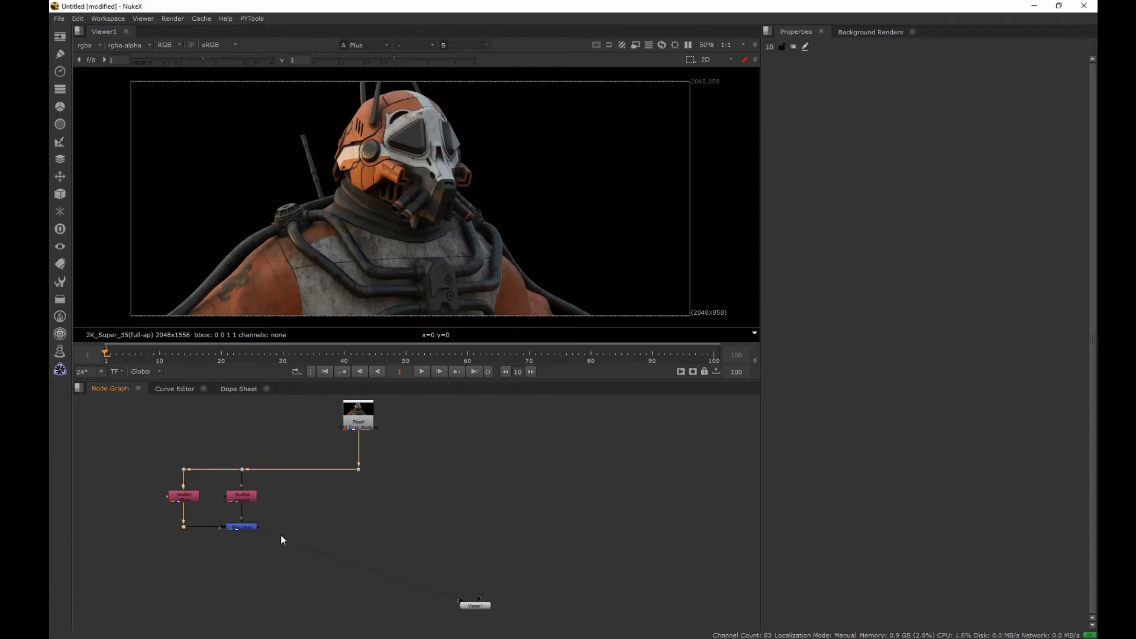
# Compare the Plus merge result with the original render by alternating the two Viewer inputs
pyautogui.moveTo(288, 513); pyautogui.dragTo(236, 540)
pyautogui.press('2')
pyautogui.moveTo(378, 454); pyautogui.dragTo(332, 491)
pyautogui.press('3')
pyautogui.press('2')
pyautogui.press('3')
pyautogui.press('2')
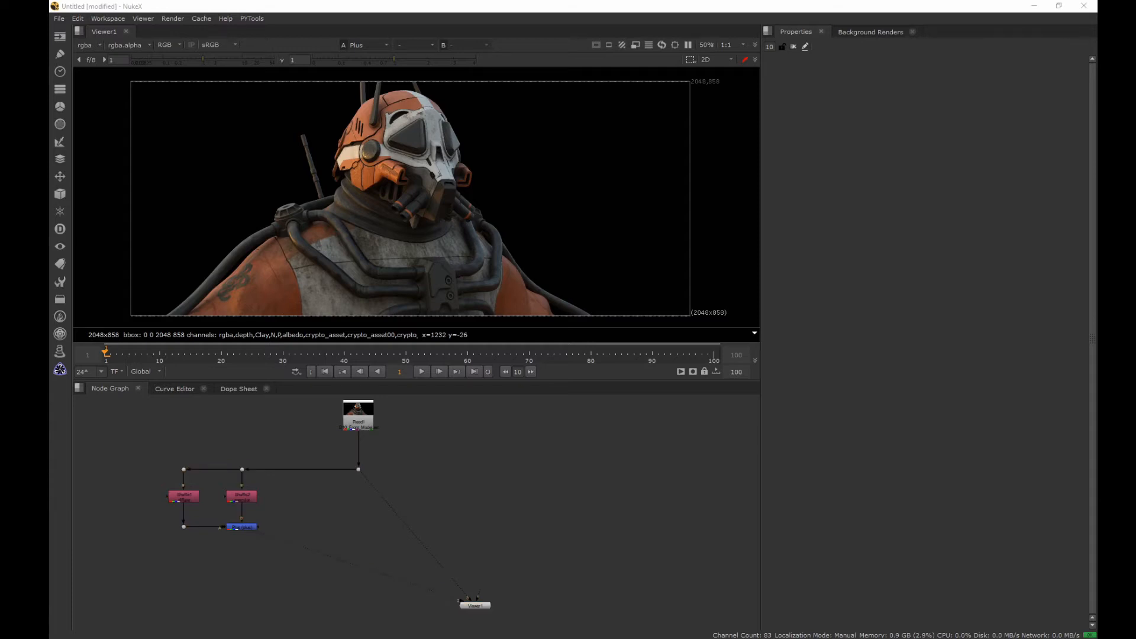
# Open the properties of both Shuffle nodes and the Plus node to examine their layer and channel settings
pyautogui.doubleClick(187, 497)
pyautogui.doubleClick(240, 499)
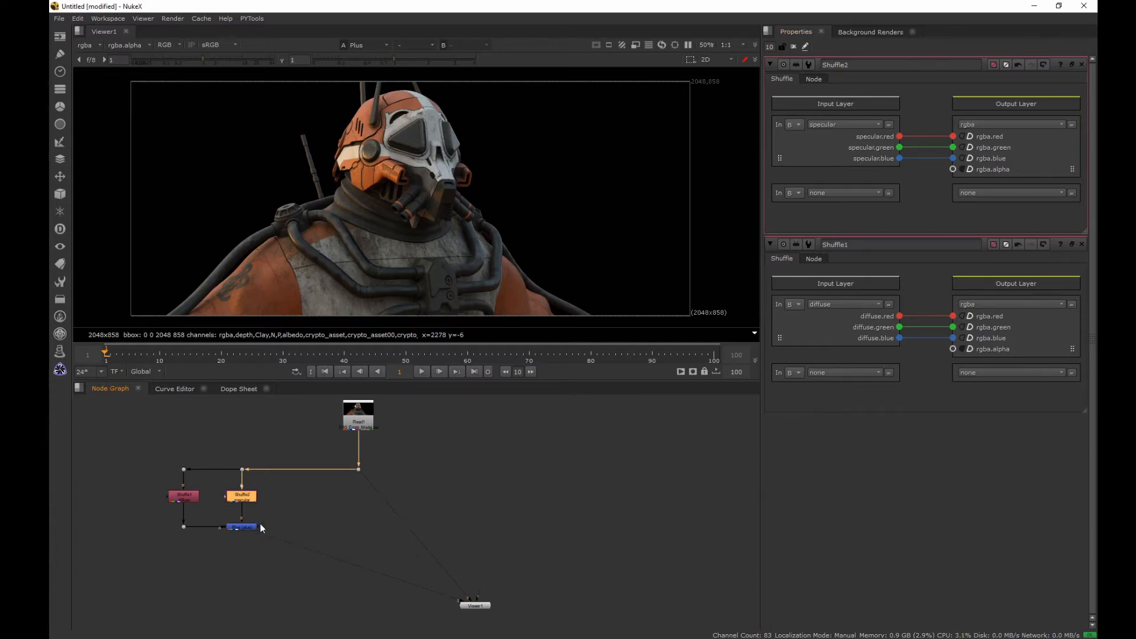
pyautogui.click(242, 527)
pyautogui.doubleClick(243, 527)
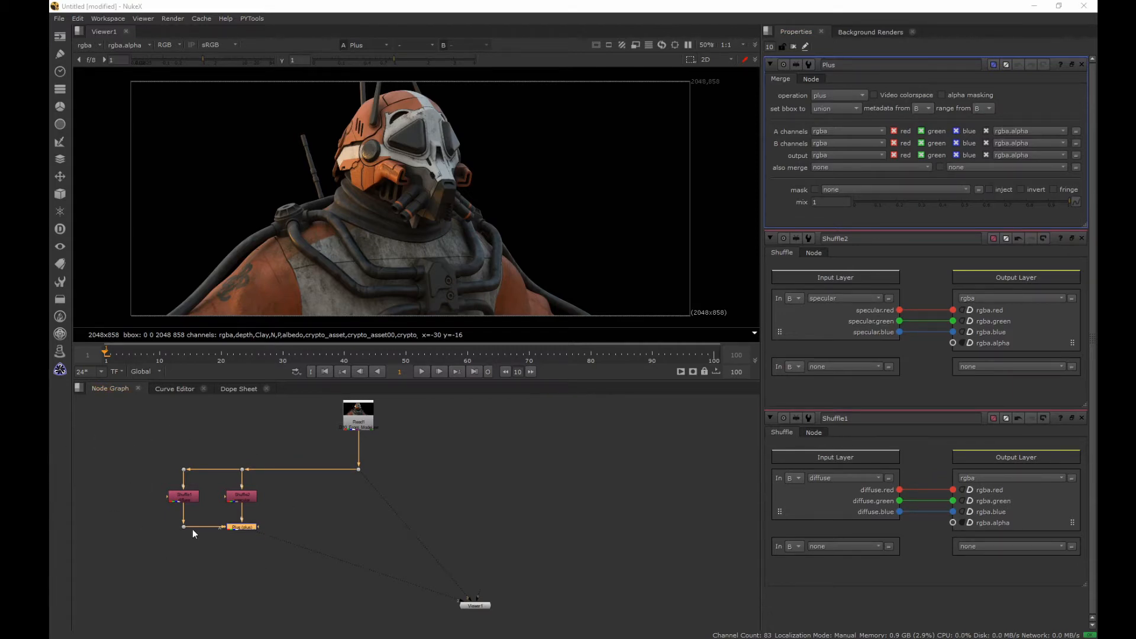
# Add a second Plus merge under the main pipe and feed both its inputs from the Read stream through corner dots
pyautogui.click(331, 513)
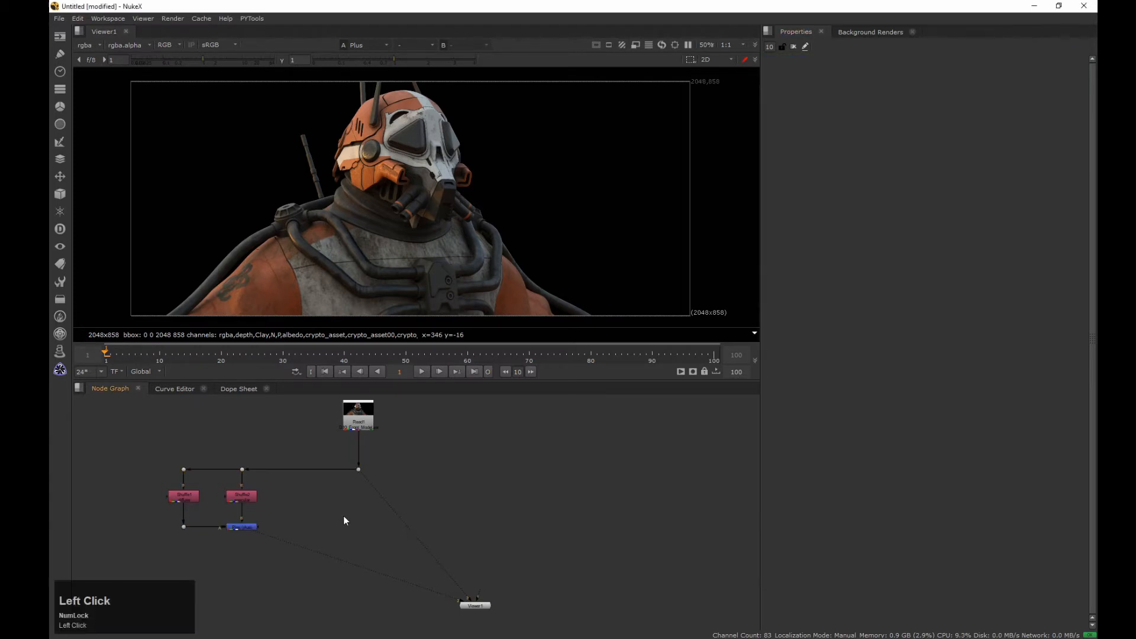
pyautogui.press('Tab')
pyautogui.write('plus')
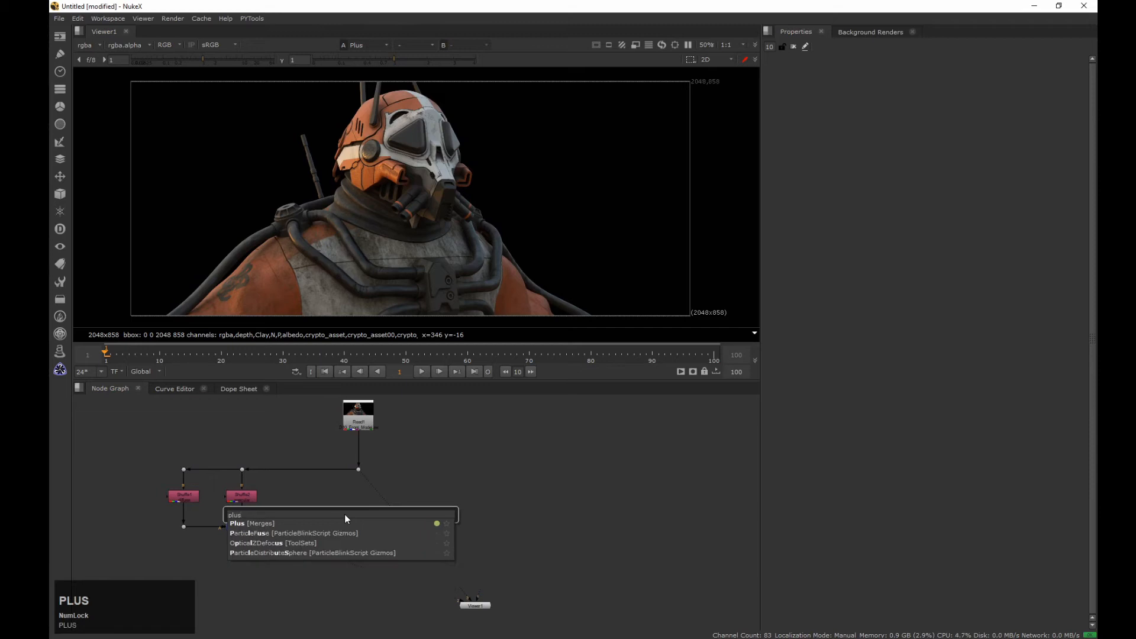
pyautogui.press('Return')
pyautogui.moveTo(345, 498); pyautogui.dragTo(365, 534)
pyautogui.click(329, 514)
pyautogui.press('.')
pyautogui.press('.')
pyautogui.moveTo(350, 521); pyautogui.dragTo(329, 534)
pyautogui.moveTo(299, 490); pyautogui.dragTo(360, 504)
pyautogui.keyDown('ctrl'); pyautogui.click(359, 500); pyautogui.keyUp('ctrl')
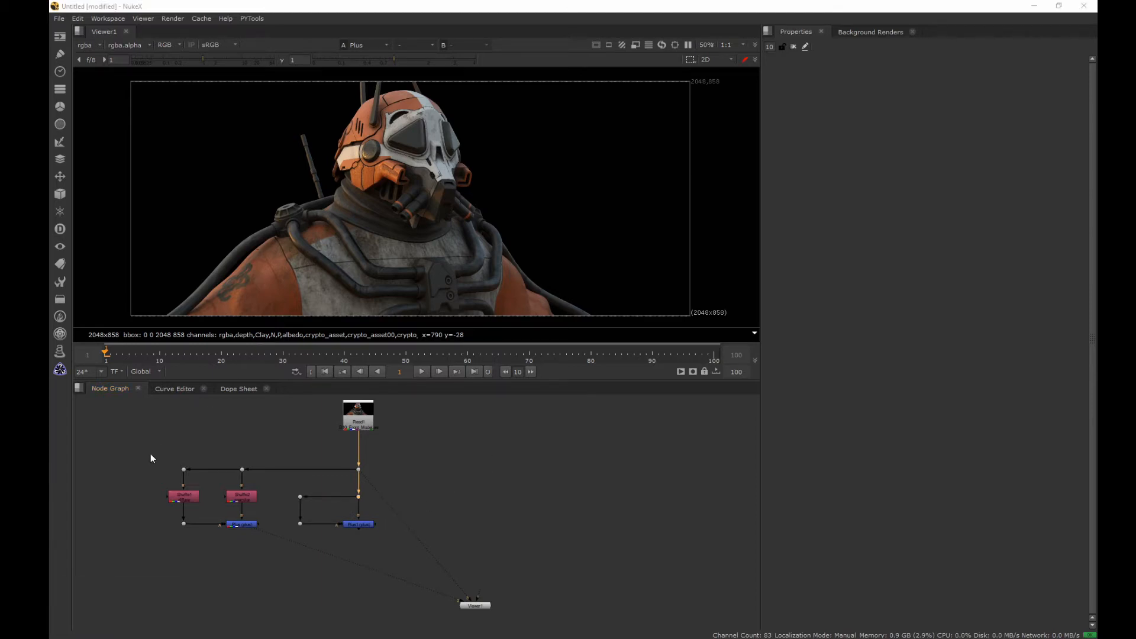
# Move the downstream nodes lower in the graph and insert a RotoPaint node directly below the Read node
pyautogui.moveTo(142, 422); pyautogui.dragTo(357, 573)
pyautogui.moveTo(293, 463); pyautogui.dragTo(417, 407)
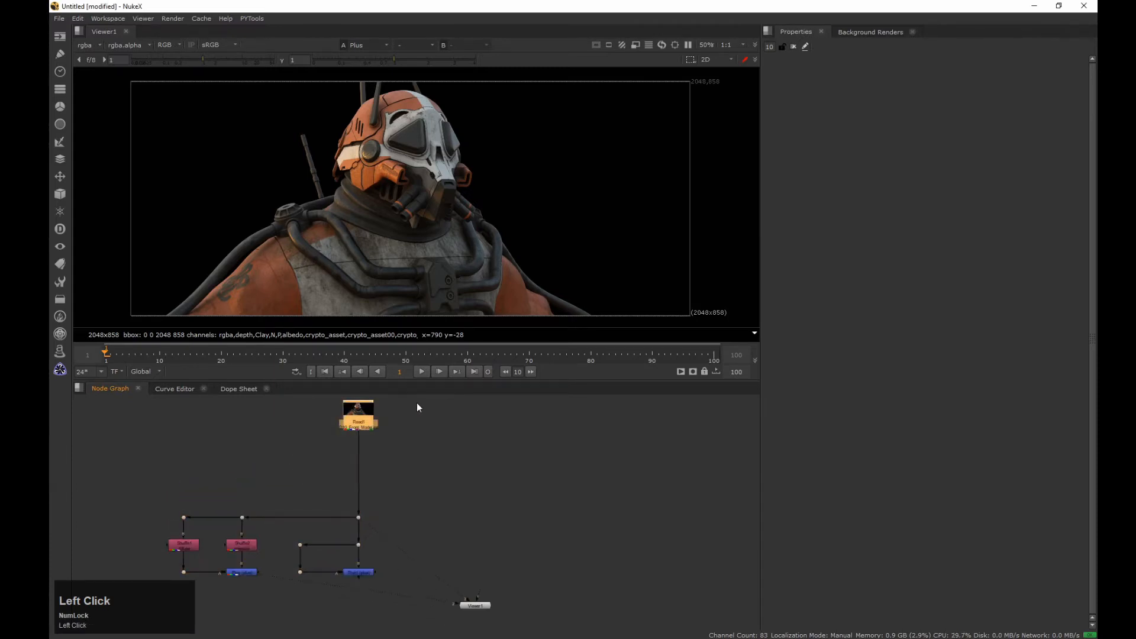
pyautogui.press('p')
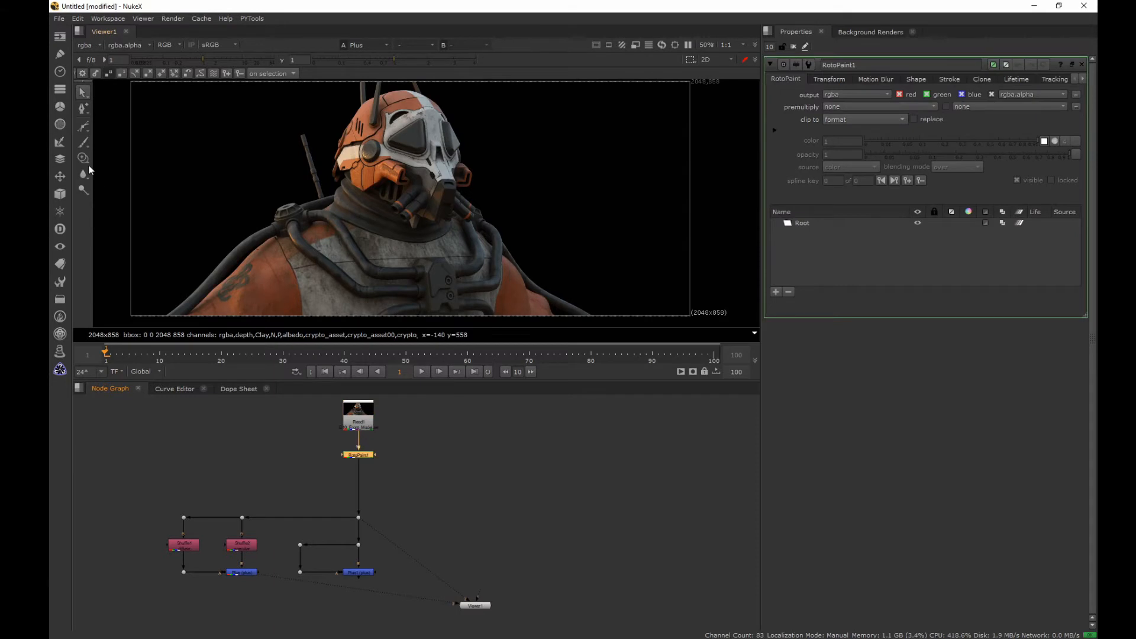
# Select the Brush tool and set its paint color to light blue: red 0.27, green 0.39, blue 0.83
pyautogui.click(83, 142)
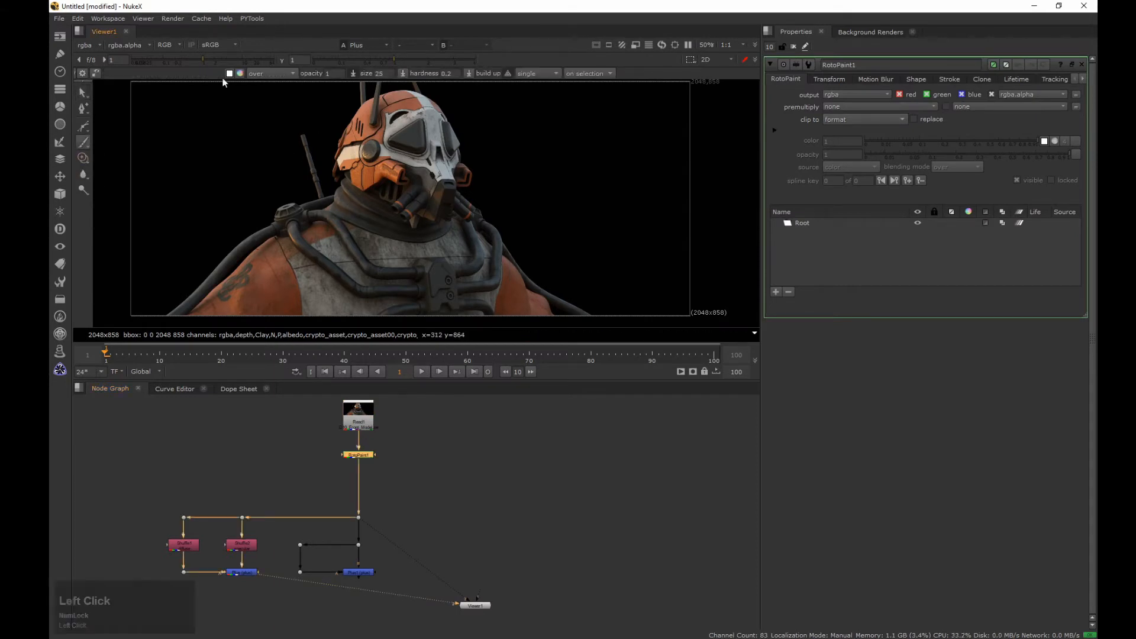
pyautogui.click(241, 76)
pyautogui.moveTo(566, 292)
pyautogui.mouseDown()
pyautogui.moveTo(580, 304)
pyautogui.moveTo(610, 276)
pyautogui.mouseUp()
pyautogui.click(584, 308)
pyautogui.click(608, 297)
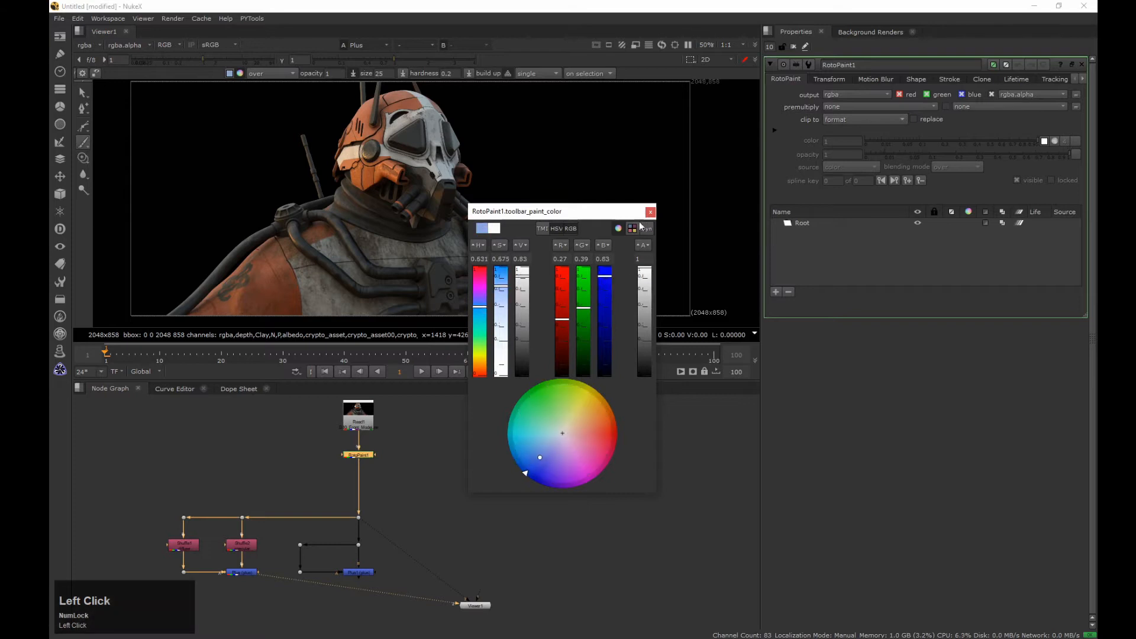
pyautogui.click(651, 211)
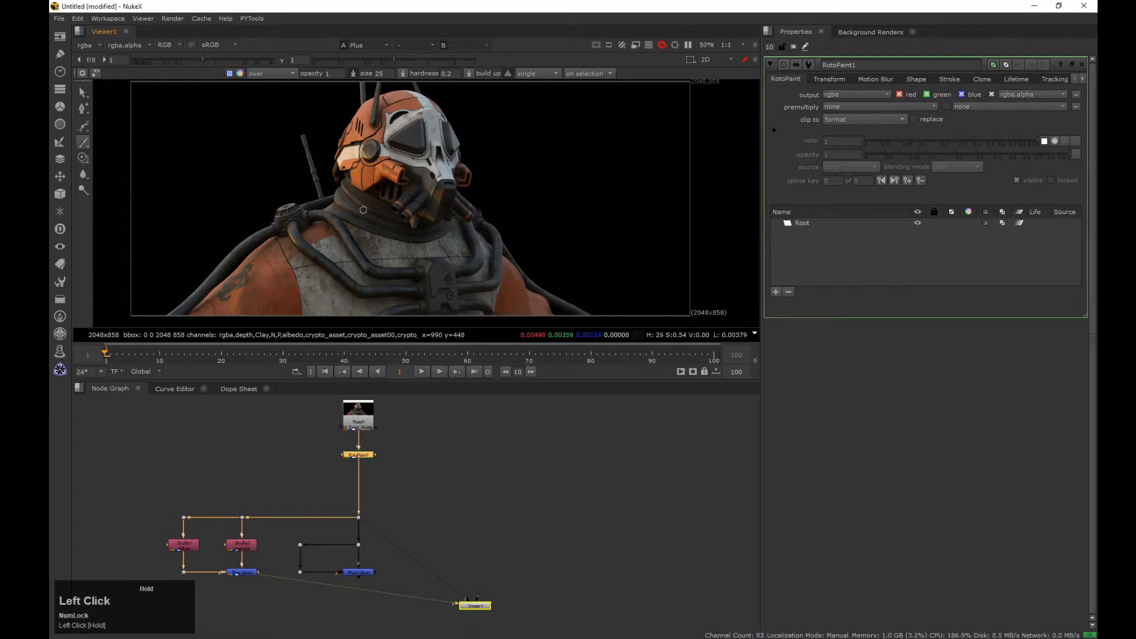
# Paint a zigzag scribble over the character's head and chest, and view the RotoPaint node's output
pyautogui.click(400, 192)
pyautogui.click(315, 474)
pyautogui.click(358, 455)
pyautogui.press('1')
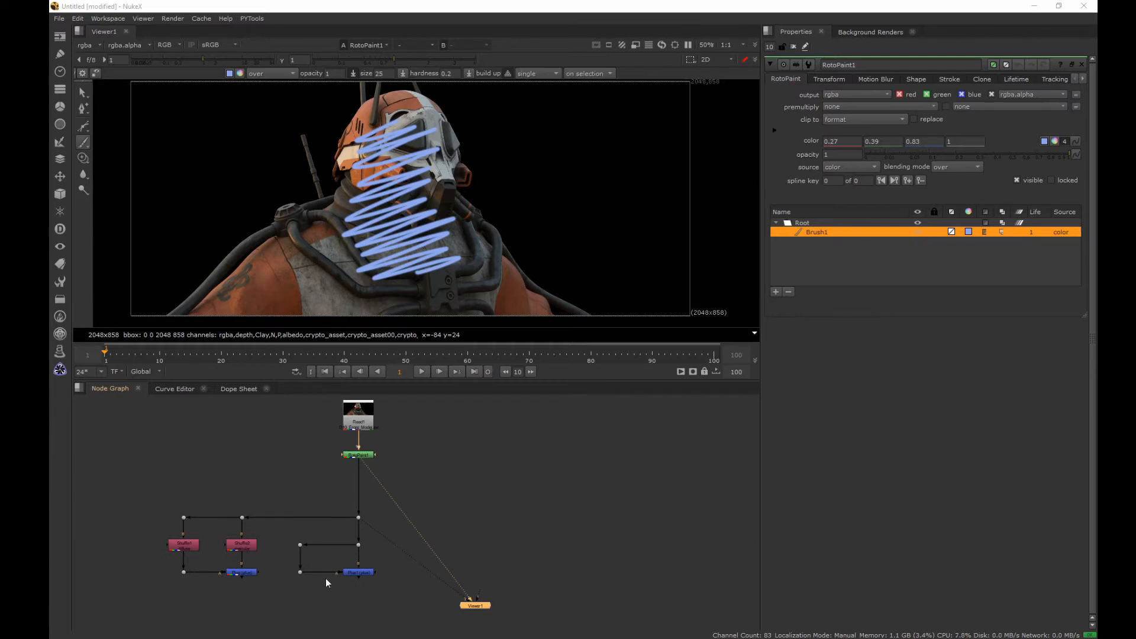
# Set the second Plus node's A channels to diffuse and its B channels to specular
pyautogui.click(392, 569)
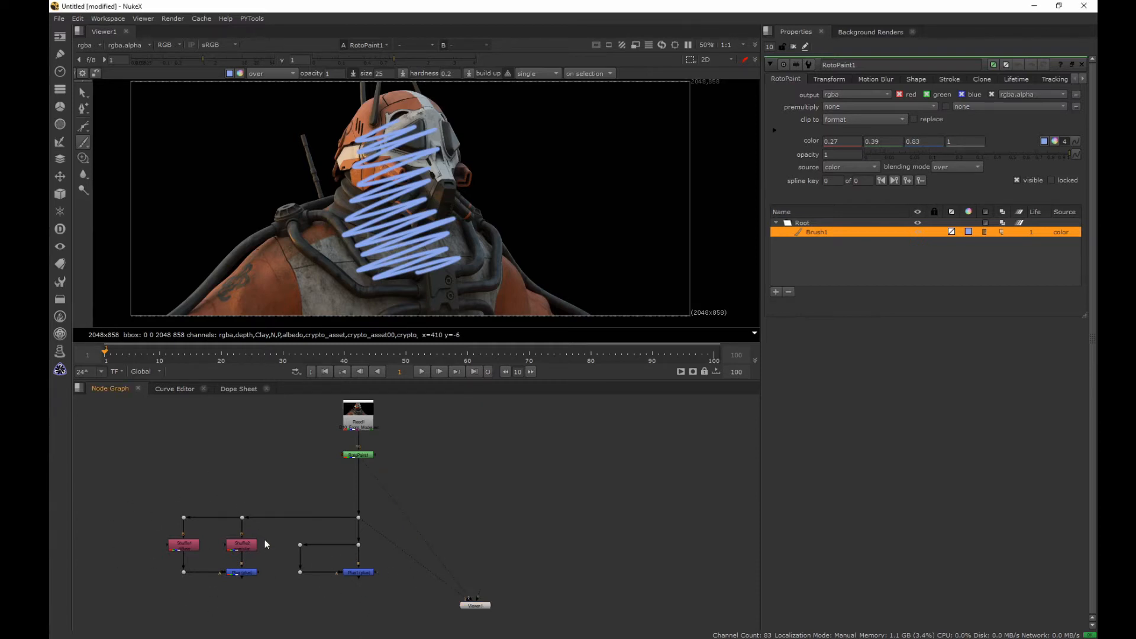
pyautogui.click(357, 572)
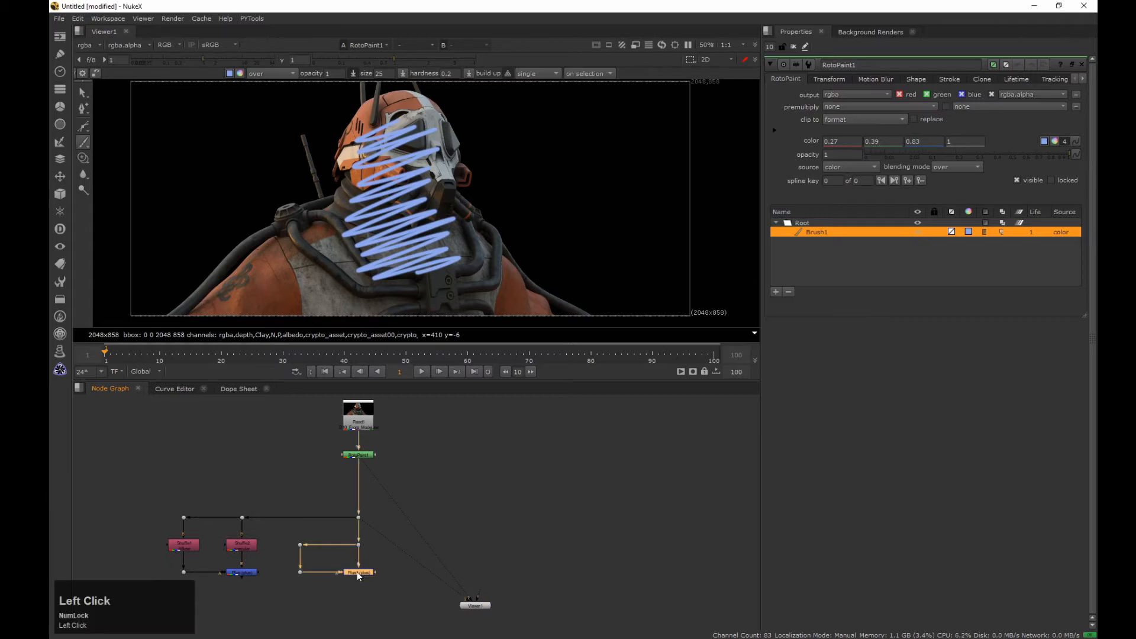
pyautogui.doubleClick(357, 572)
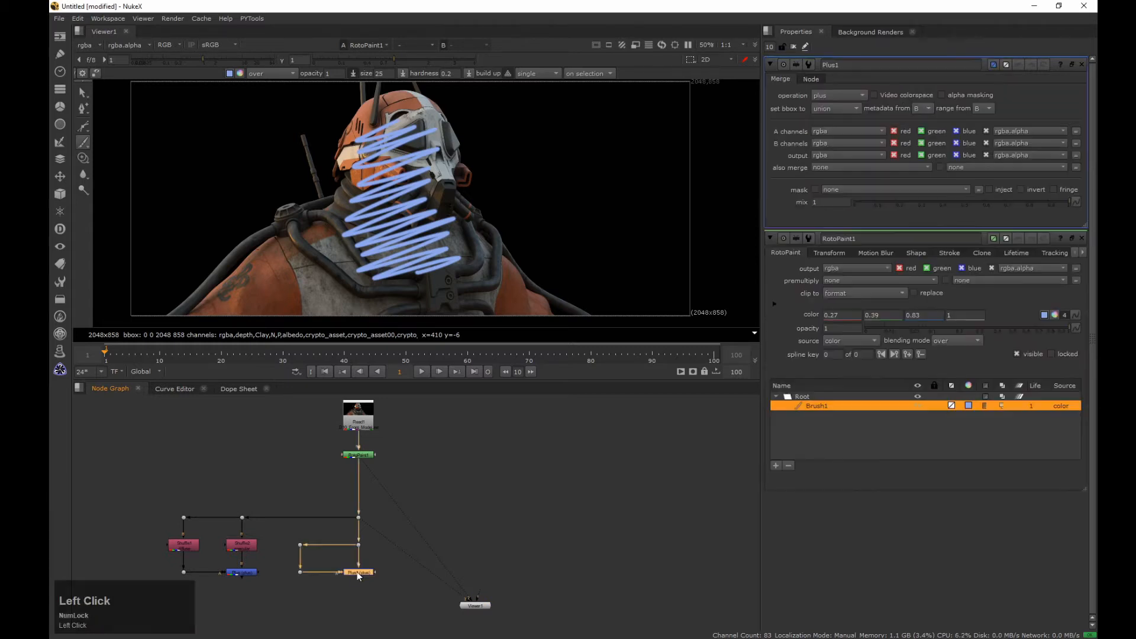
pyautogui.click(842, 132)
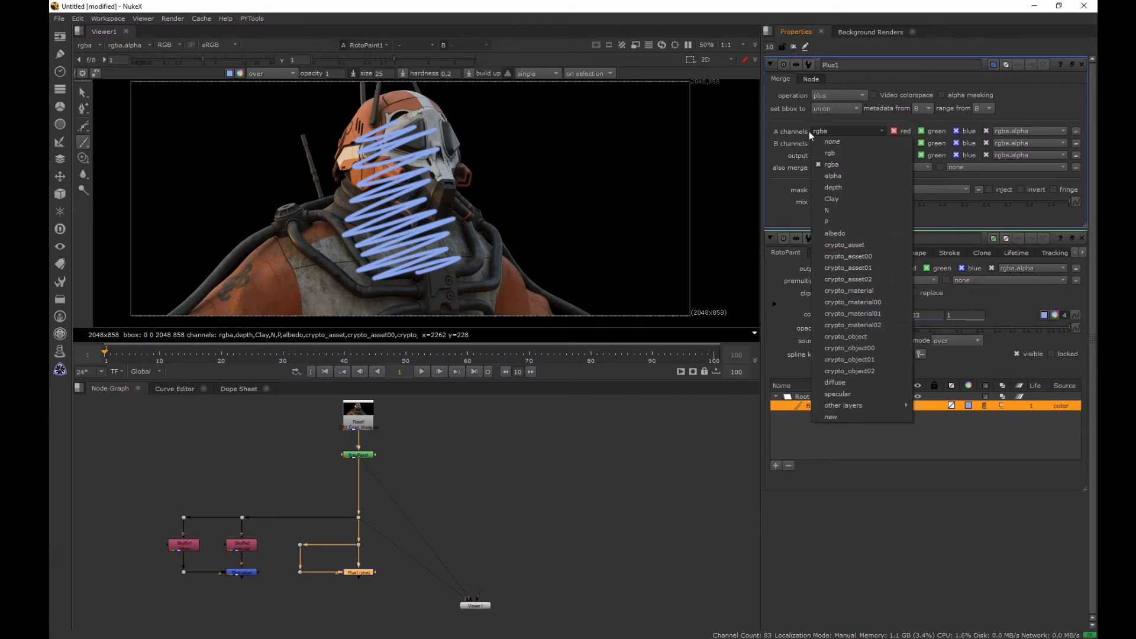
pyautogui.click(850, 382)
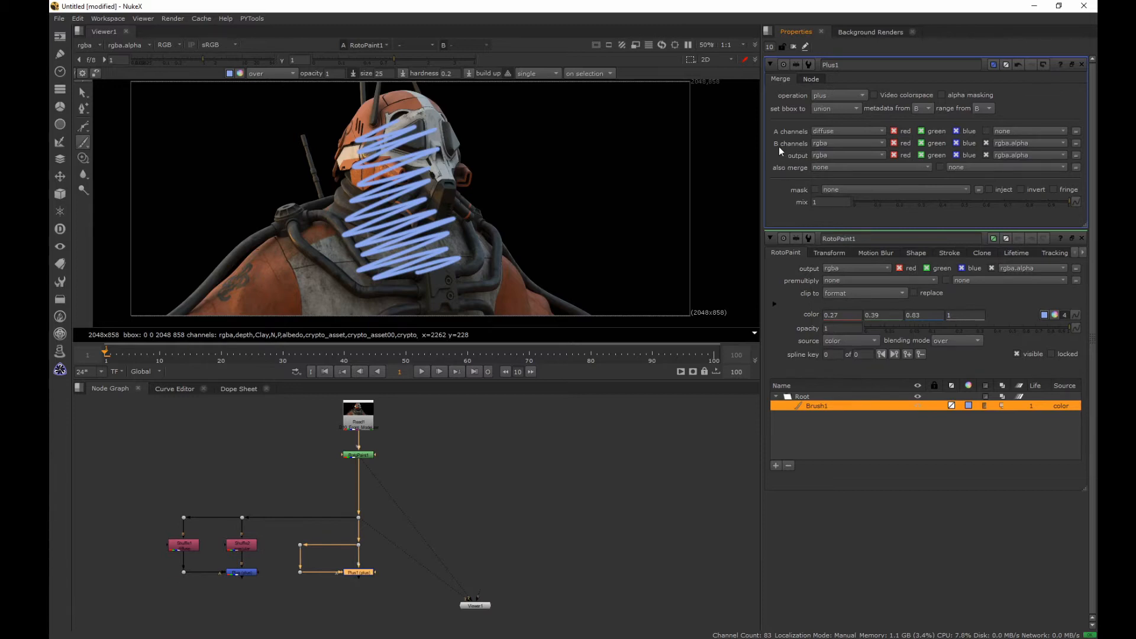
pyautogui.click(832, 144)
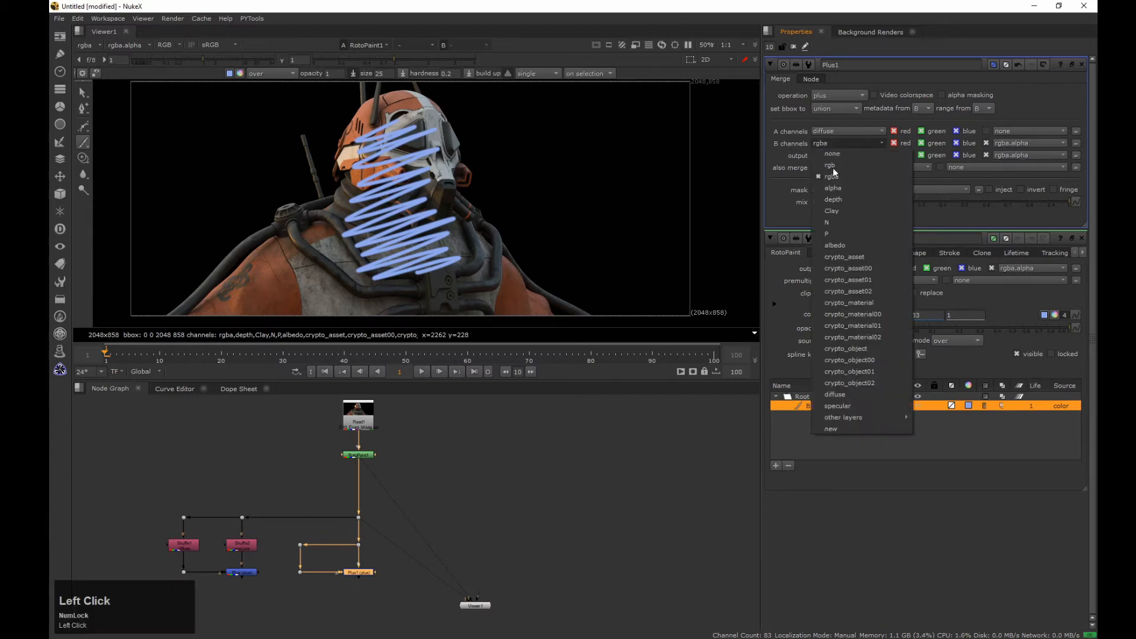
pyautogui.click(849, 406)
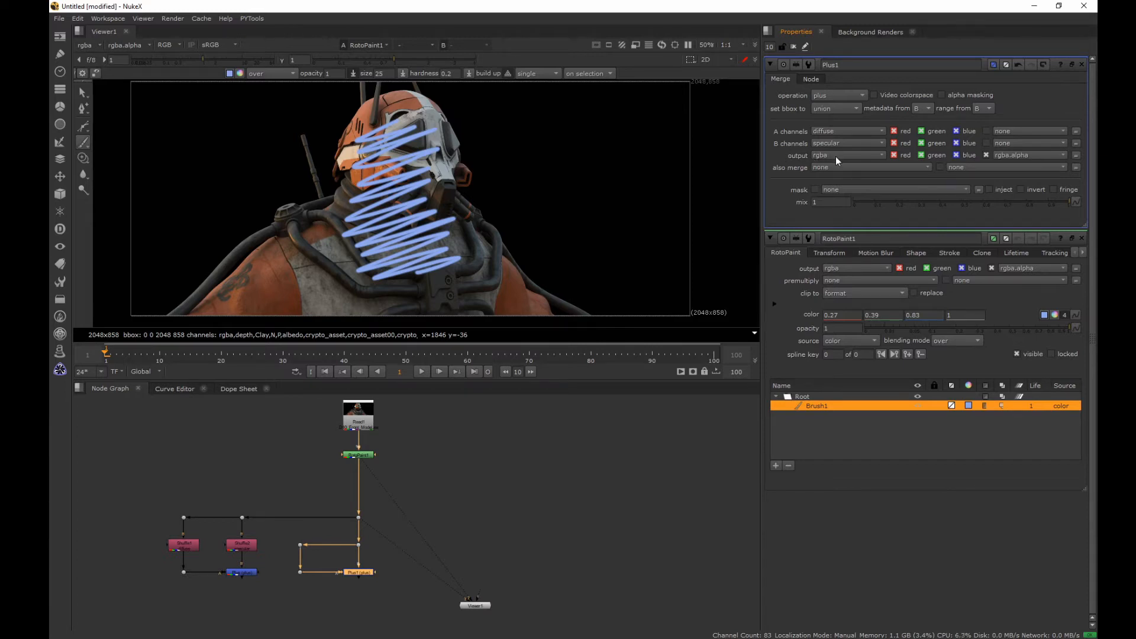
# Compare the second Plus node's output with the shuffled Plus result by alternating the Viewer inputs
pyautogui.moveTo(331, 596); pyautogui.dragTo(391, 558)
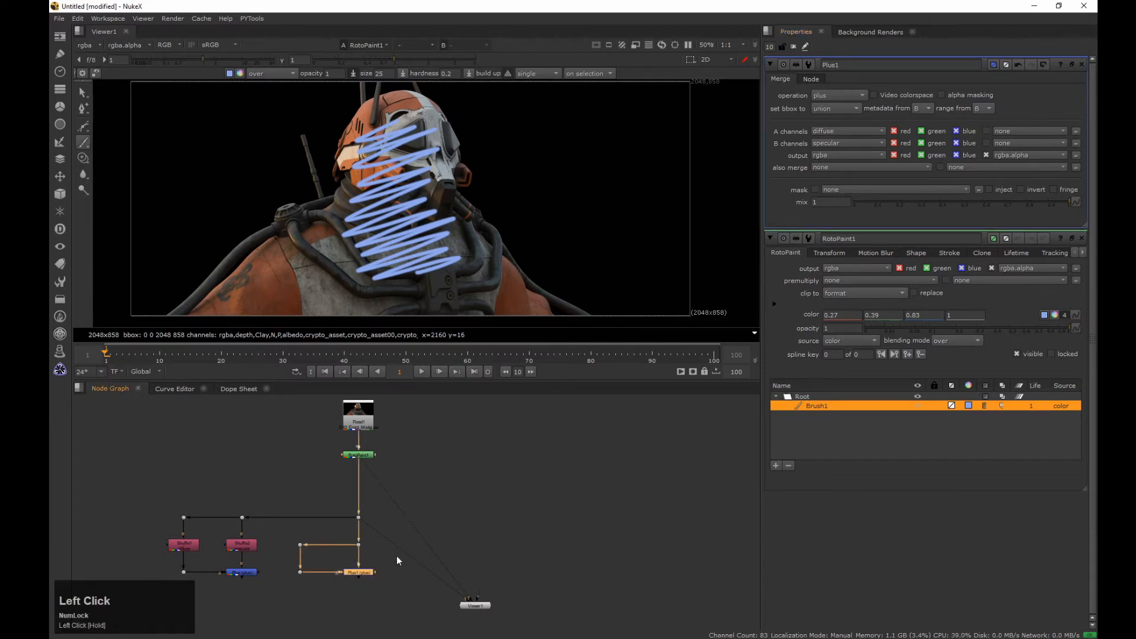
pyautogui.press('1')
pyautogui.moveTo(327, 594); pyautogui.dragTo(385, 559)
pyautogui.press('2')
pyautogui.moveTo(272, 555); pyautogui.dragTo(204, 582)
pyautogui.press('3')
pyautogui.press('2')
pyautogui.press('3')
pyautogui.press('2')
pyautogui.press('3')
pyautogui.press('2')
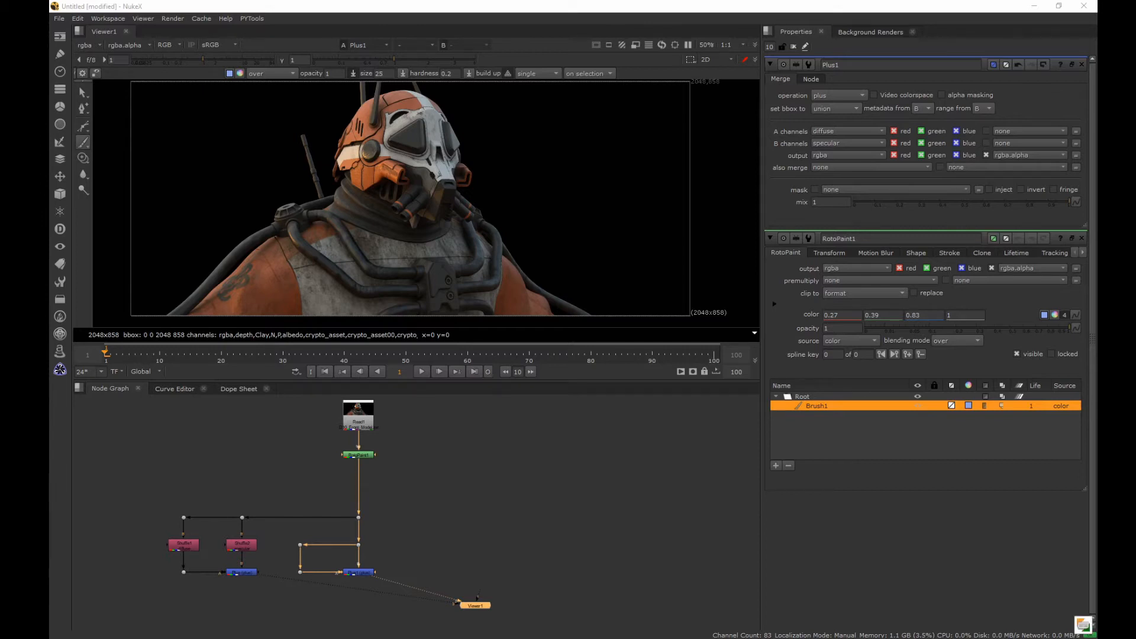
# Create a new layer named Beauty with rgba channels as the output layer of the second Plus node
pyautogui.click(359, 572)
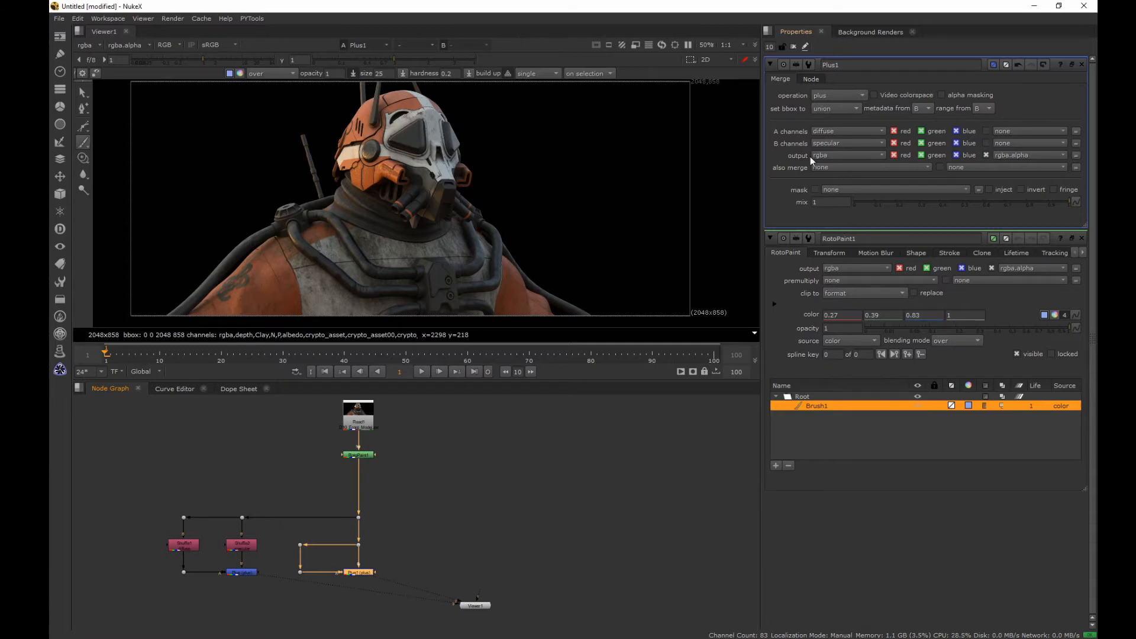
pyautogui.moveTo(846, 154); pyautogui.dragTo(840, 557)
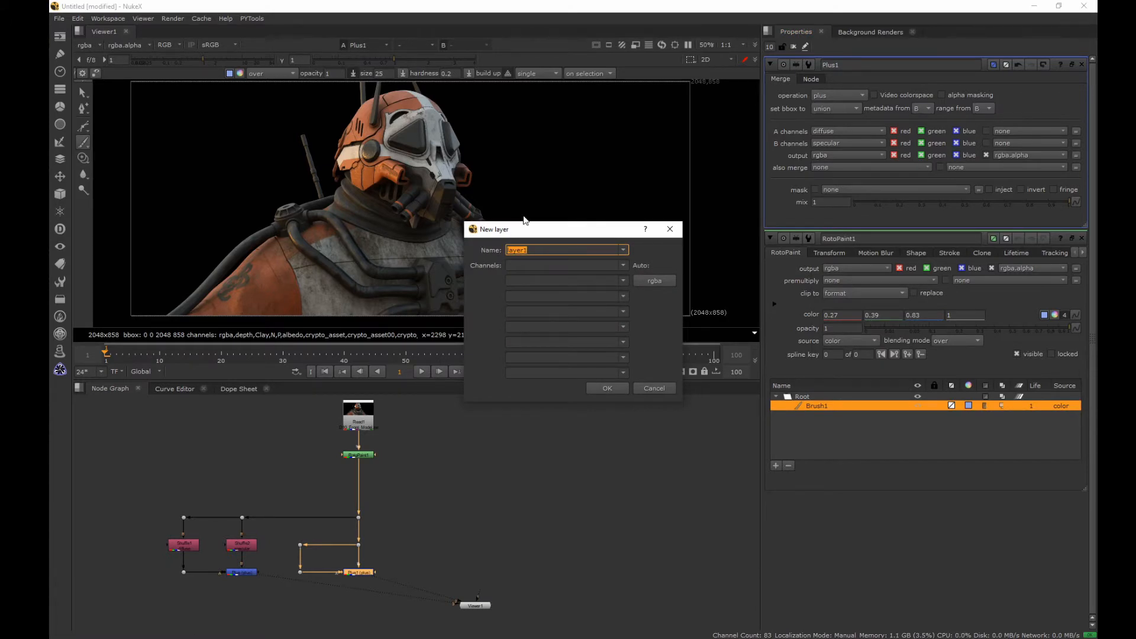
pyautogui.write('Beat')
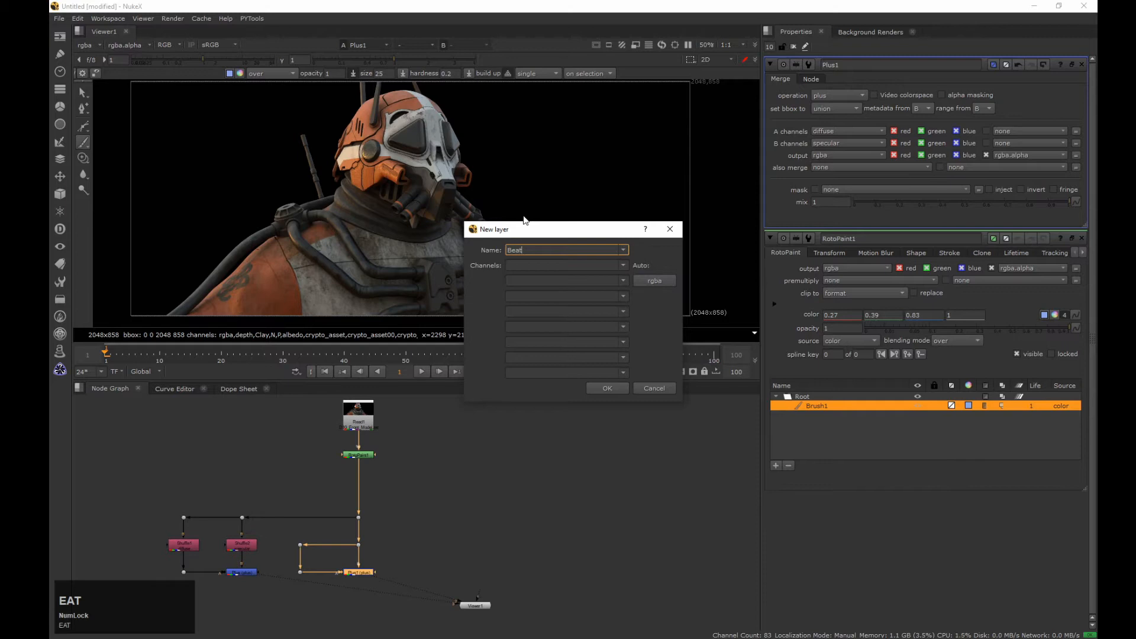
pyautogui.press('BackSpace')
pyautogui.write('uty')
pyautogui.click(647, 279)
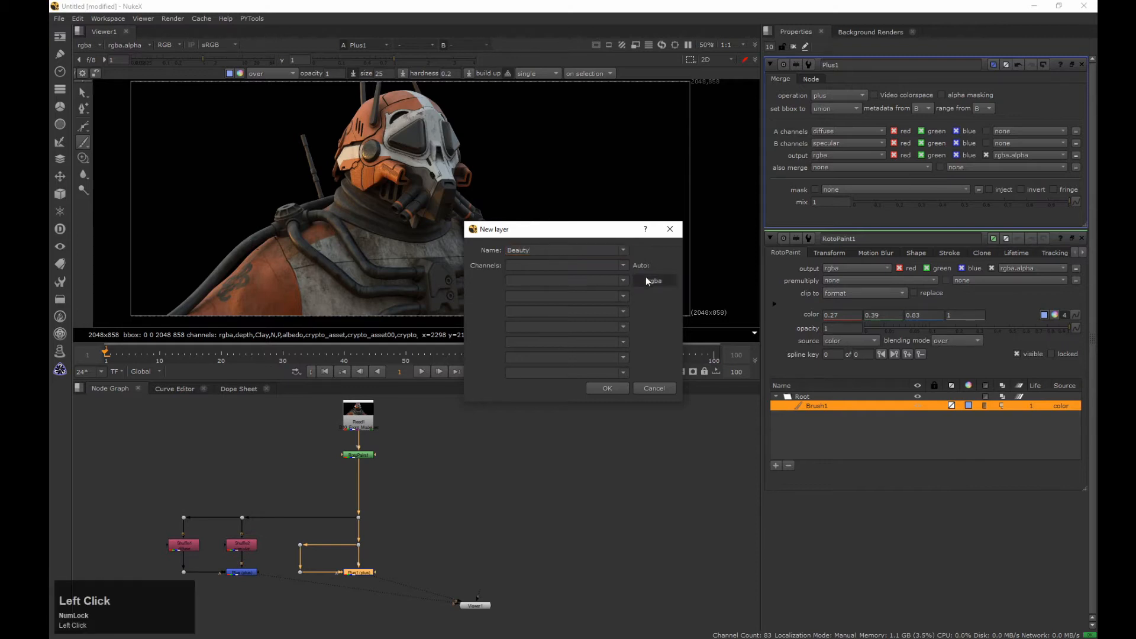
pyautogui.click(611, 390)
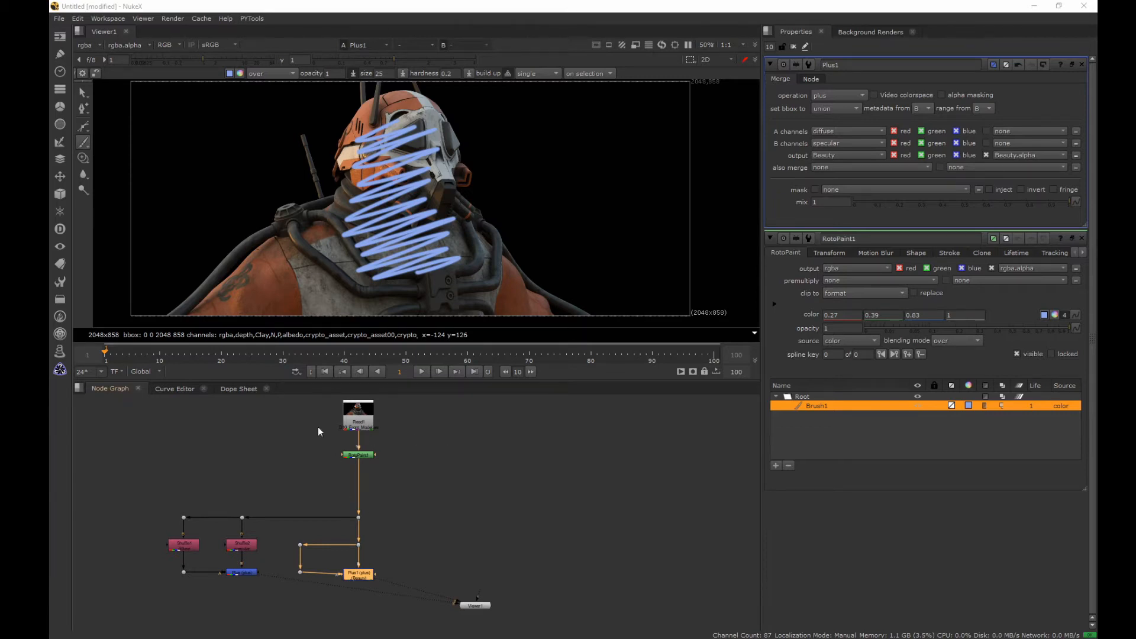
# Compare the output of the Dot above the second Plus node with the Plus node's own output
pyautogui.moveTo(400, 486); pyautogui.dragTo(342, 524)
pyautogui.press('1')
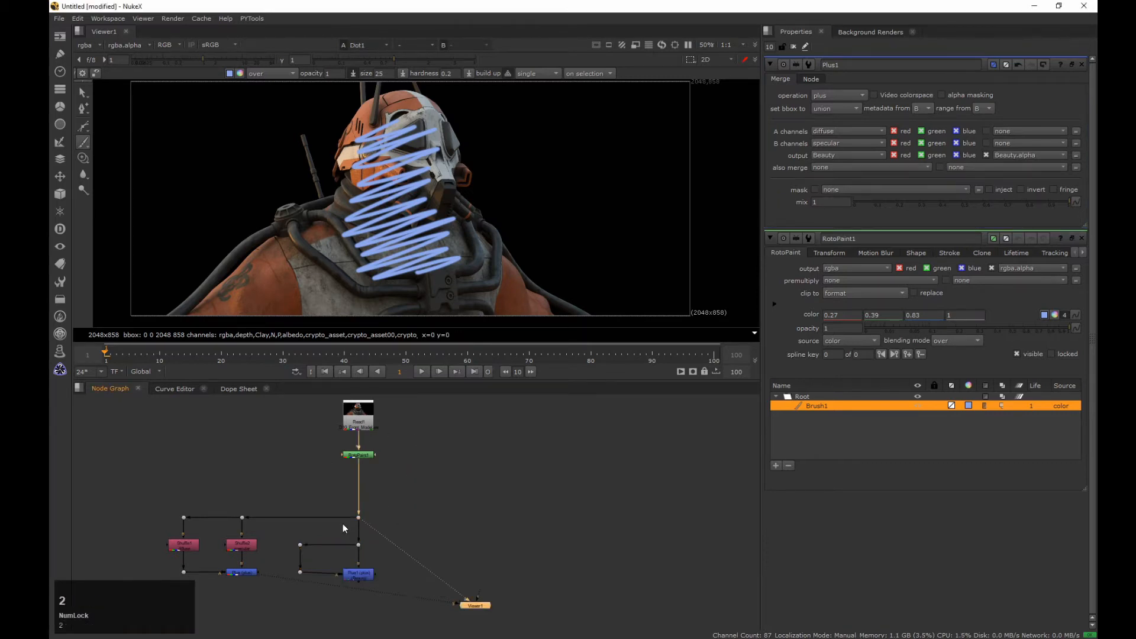
pyautogui.moveTo(390, 535); pyautogui.dragTo(293, 588)
pyautogui.press('1')
# Add a Shuffle node below the second Plus node, set its input layer to Beauty, and view its output
pyautogui.press('Tab')
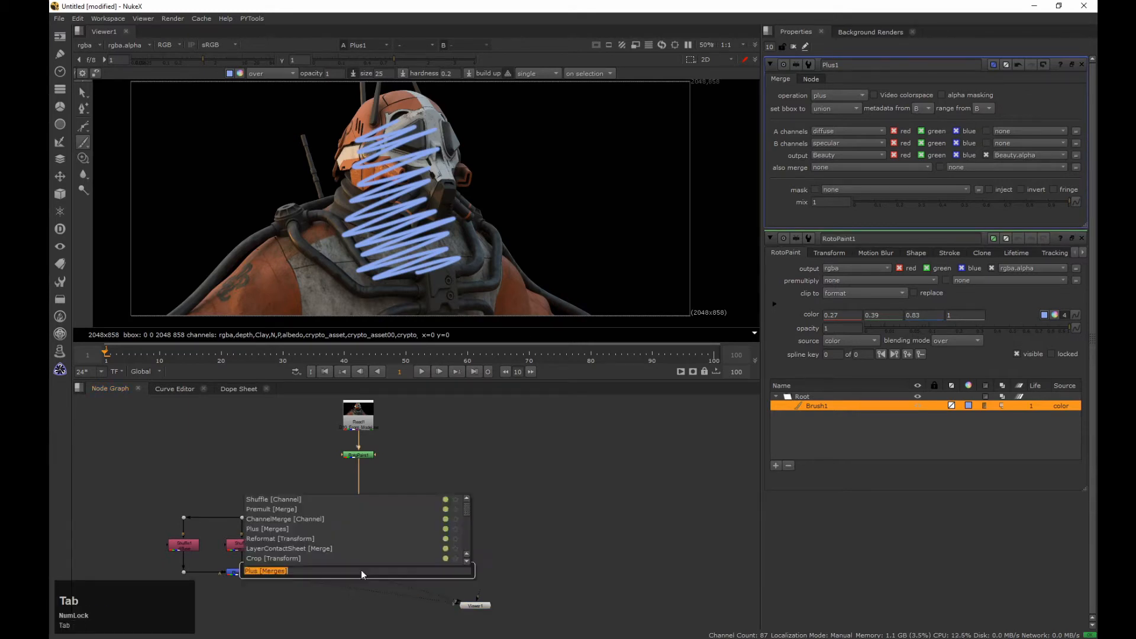
pyautogui.write('shuff')
pyautogui.press('Return')
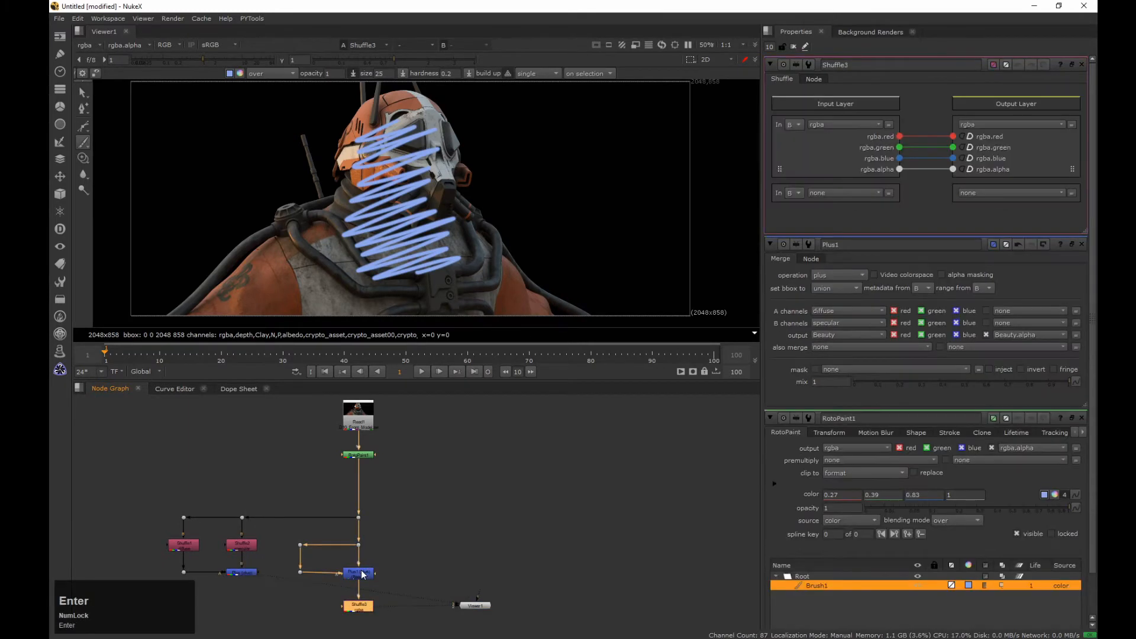
pyautogui.moveTo(823, 124); pyautogui.dragTo(843, 318)
pyautogui.moveTo(322, 579); pyautogui.dragTo(386, 623)
pyautogui.press('2')
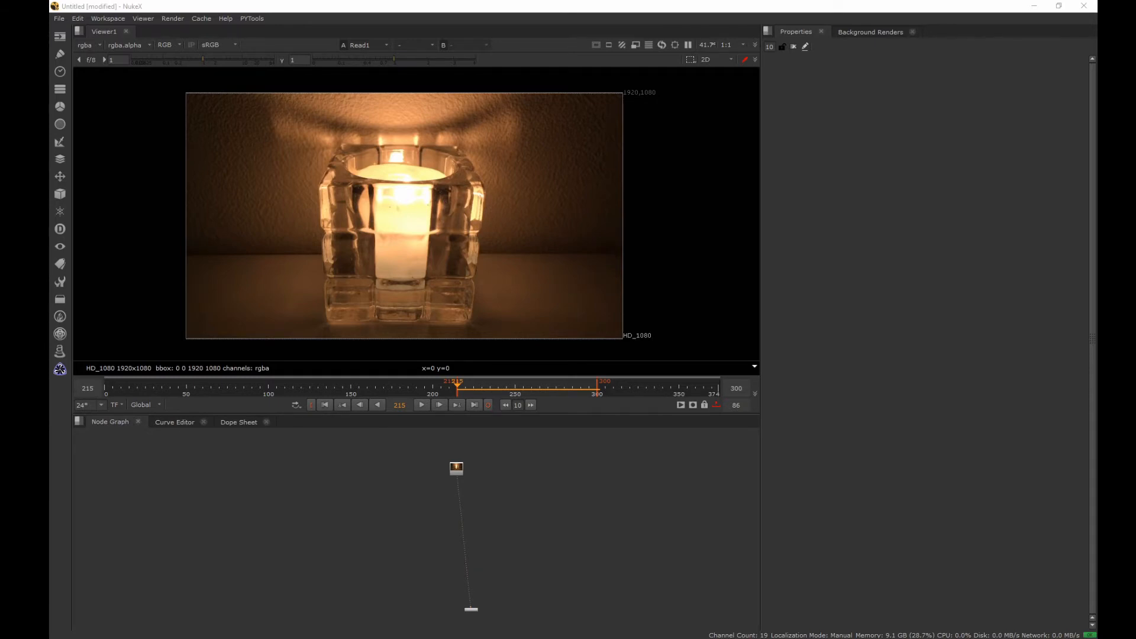
# Play back the candle footage from frame 215
pyautogui.moveTo(53, 367); pyautogui.dragTo(457, 2)
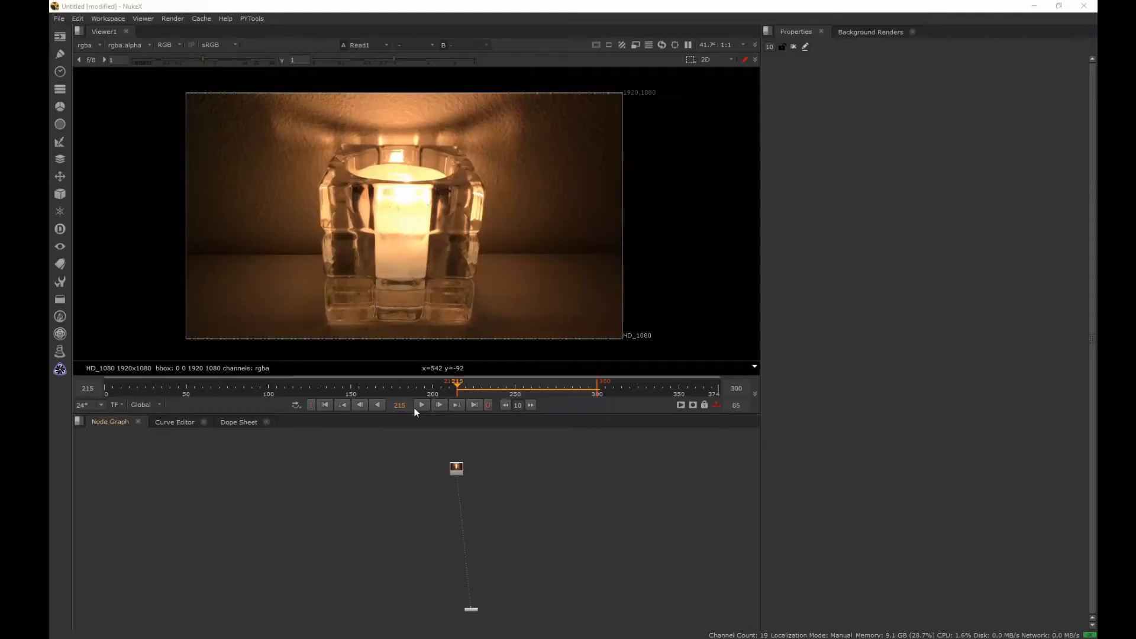
pyautogui.click(420, 406)
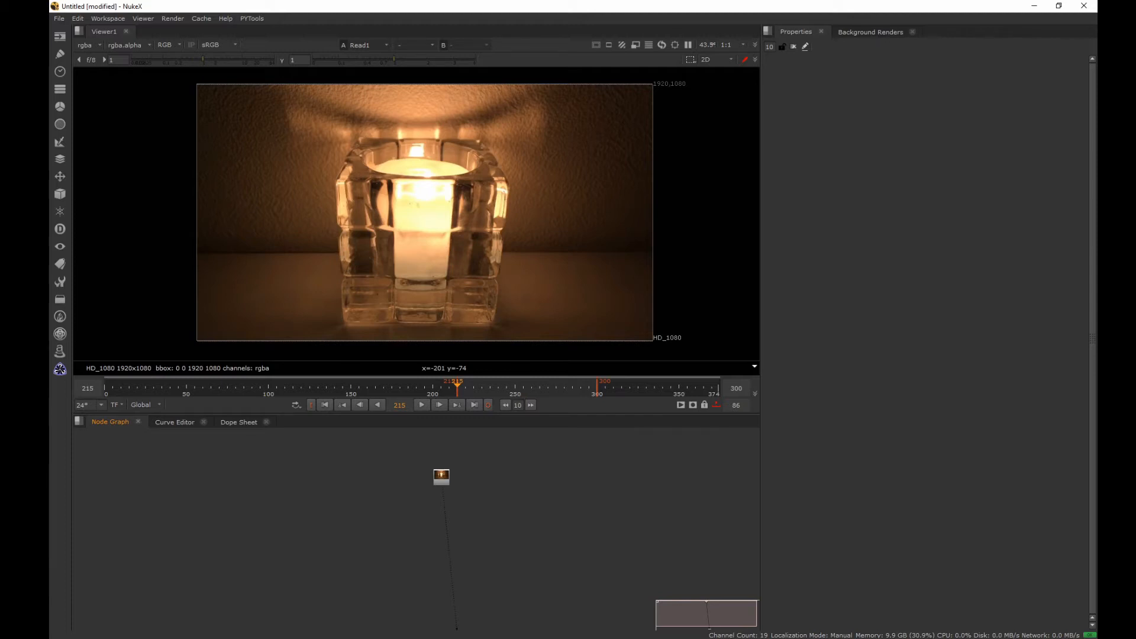
# Add a RotoPaint node and place it beside the candle Read node, disconnected from it
pyautogui.moveTo(382, 513); pyautogui.dragTo(498, 451)
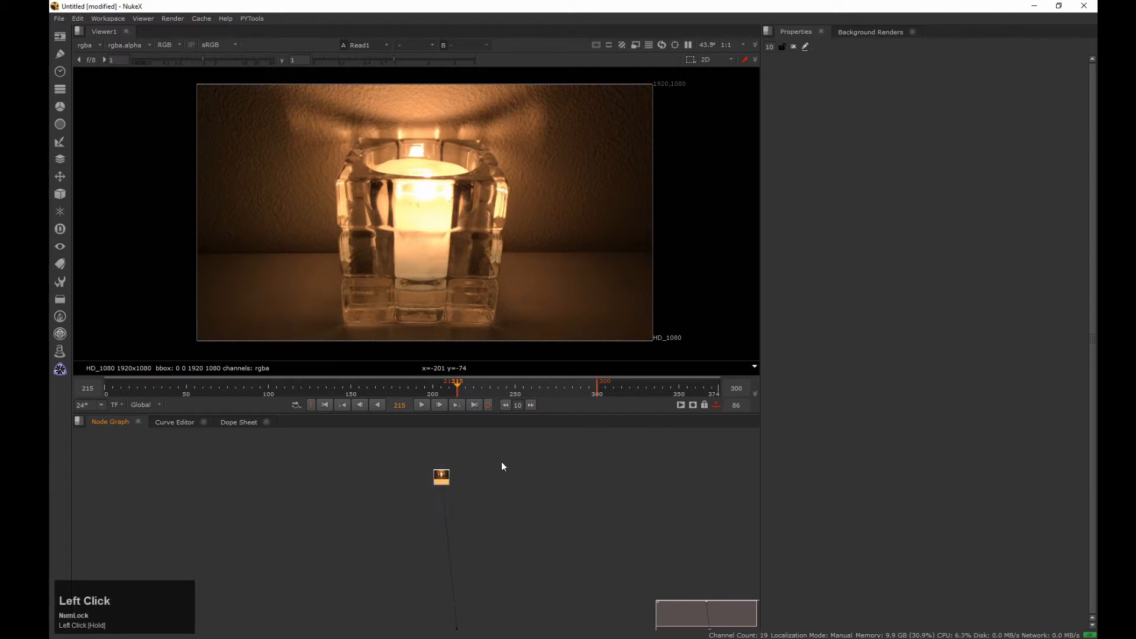
pyautogui.press('p')
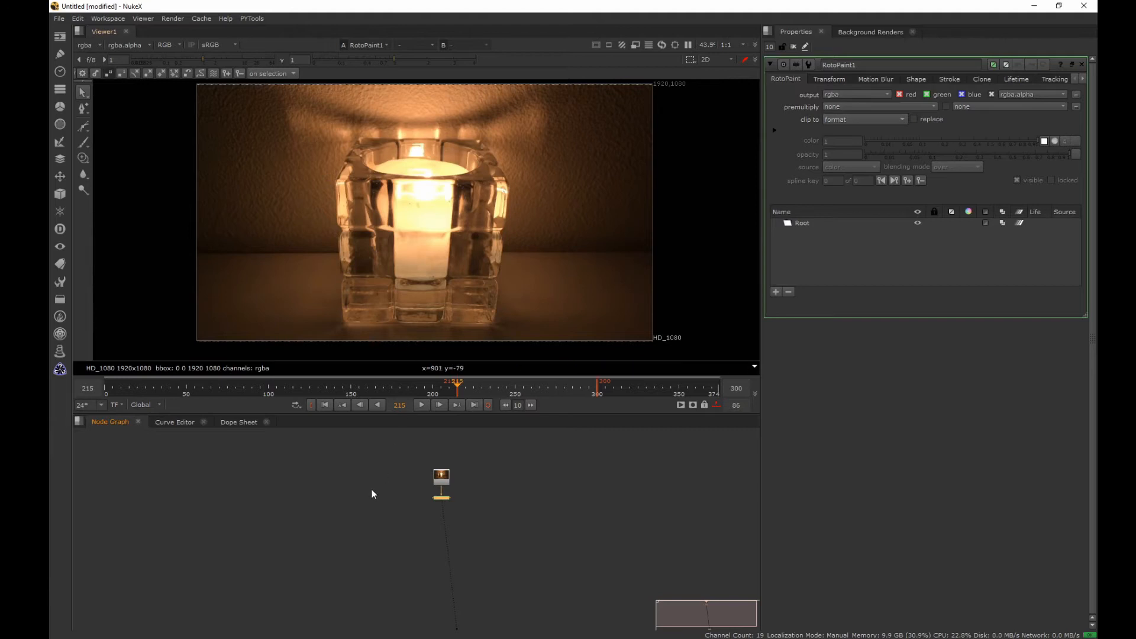
pyautogui.moveTo(441, 497); pyautogui.dragTo(387, 498)
# Merge the RotoPaint node over the candle footage with a Dot bending its pipe, and view the Merge output
pyautogui.moveTo(413, 482); pyautogui.dragTo(361, 521)
pyautogui.press('m')
pyautogui.moveTo(420, 493); pyautogui.dragTo(398, 513)
pyautogui.click(445, 513)
pyautogui.click(424, 530)
pyautogui.press('2')
pyautogui.moveTo(393, 509)
pyautogui.mouseDown(button='middle')
pyautogui.moveTo(406, 518)
pyautogui.moveTo(387, 526)
pyautogui.mouseUp(button='middle')
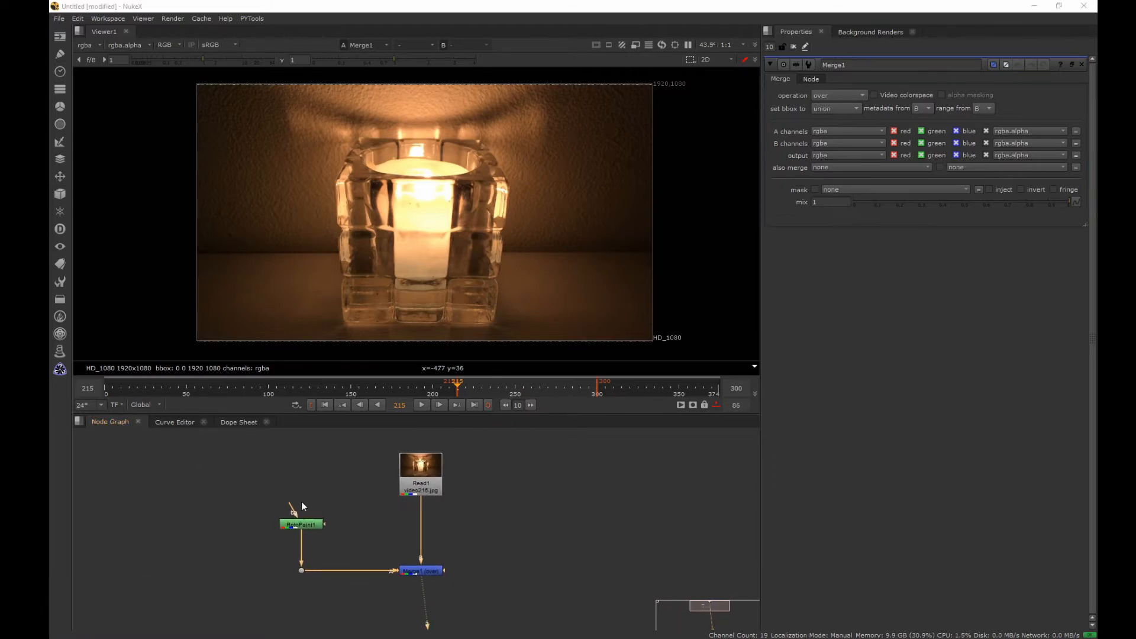
# Paint a soft blob on the wall beside the candle with a blue brush: red 0.23, green 0.32, blue 0.59
pyautogui.doubleClick(307, 528)
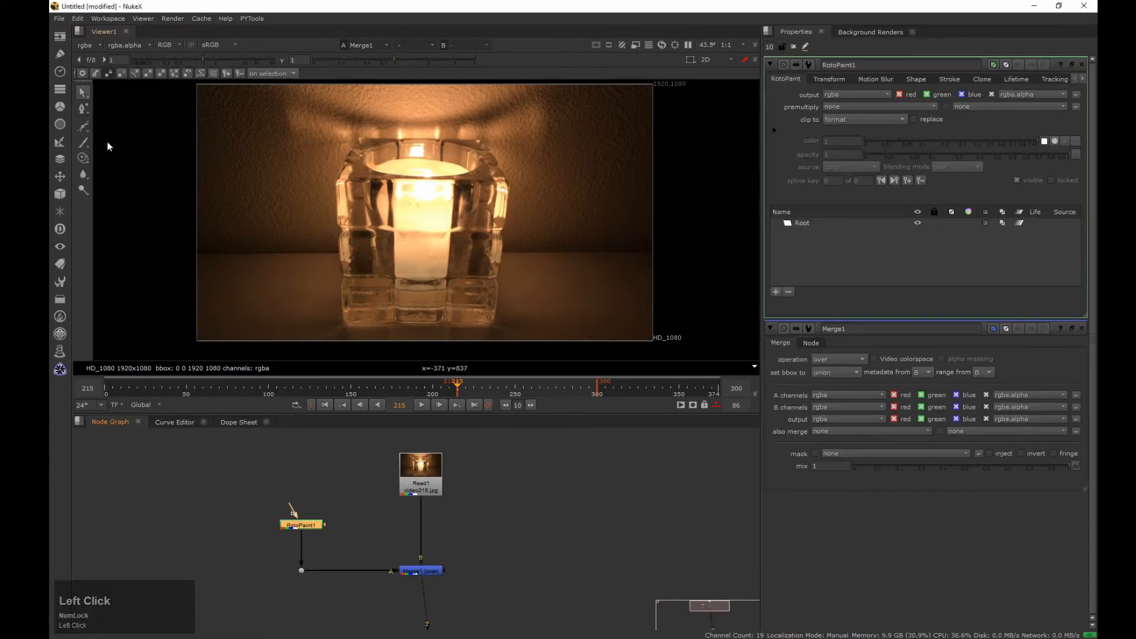
pyautogui.click(84, 142)
pyautogui.click(240, 73)
pyautogui.moveTo(703, 286); pyautogui.dragTo(714, 273)
pyautogui.click(723, 262)
pyautogui.click(745, 251)
pyautogui.click(725, 272)
pyautogui.click(703, 283)
pyautogui.click(790, 171)
pyautogui.moveTo(286, 169)
pyautogui.keyDown('shift'); pyautogui.mouseDown()
pyautogui.moveTo(304, 163)
pyautogui.moveTo(287, 126)
pyautogui.moveTo(294, 151)
pyautogui.moveTo(316, 163)
pyautogui.moveTo(325, 137)
pyautogui.moveTo(296, 148)
pyautogui.moveTo(291, 164)
pyautogui.mouseUp(); pyautogui.keyUp('shift')
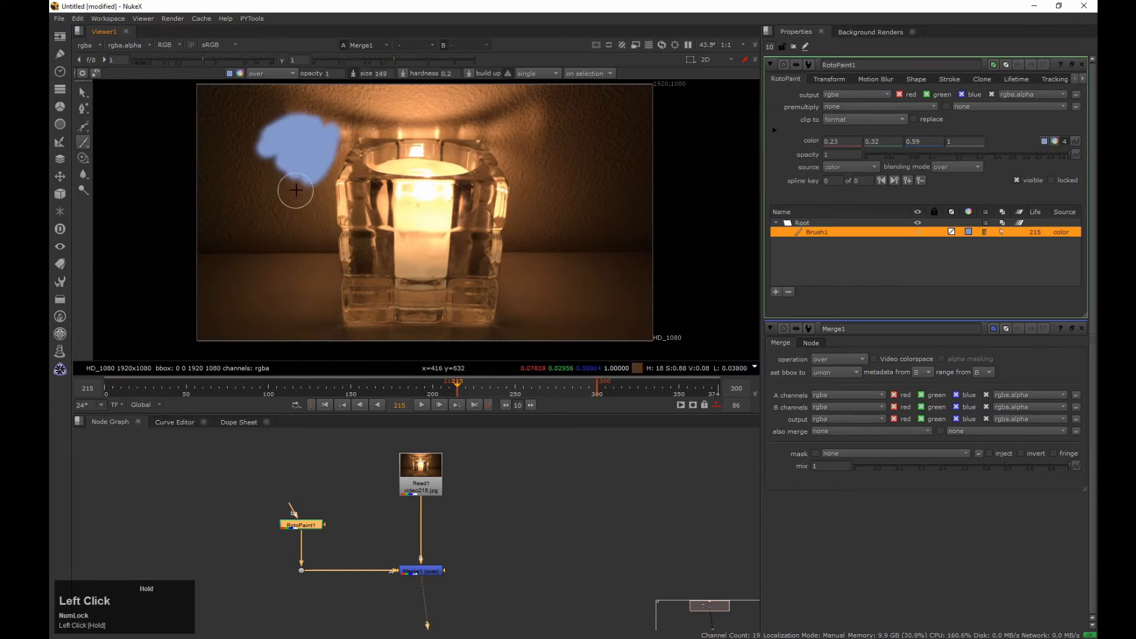
# Change the brush color to light red and paint a plus sign over the blue blob at size 61
pyautogui.click(240, 73)
pyautogui.click(702, 237)
pyautogui.click(723, 278)
pyautogui.click(745, 285)
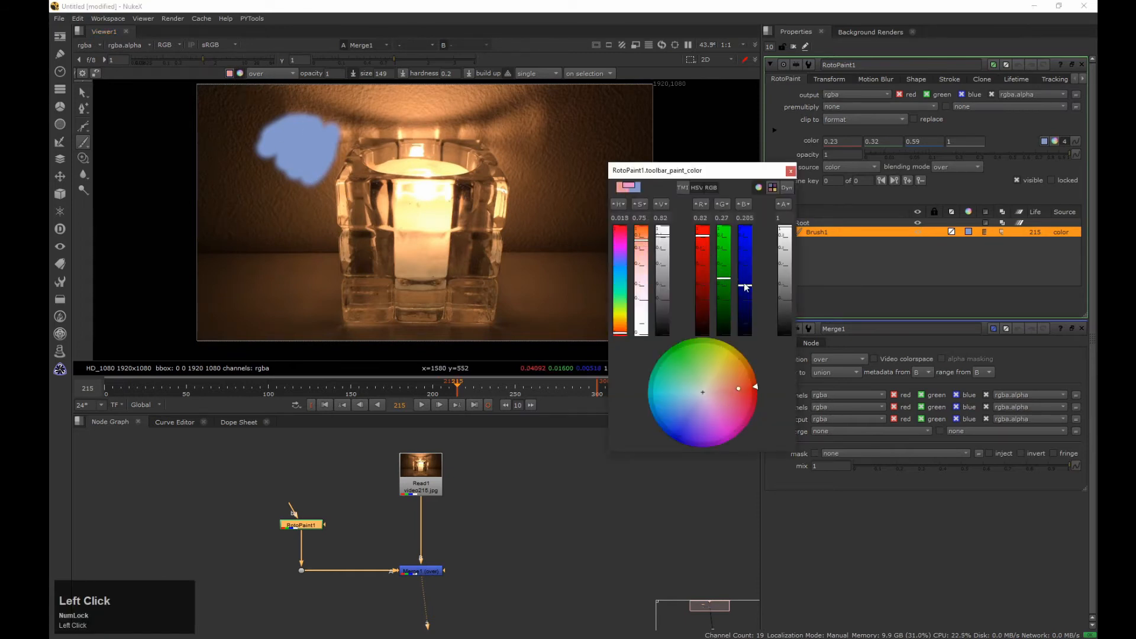
pyautogui.click(790, 171)
pyautogui.moveTo(284, 152)
pyautogui.keyDown('shift'); pyautogui.mouseDown()
pyautogui.moveTo(301, 139)
pyautogui.moveTo(305, 170)
pyautogui.moveTo(328, 150)
pyautogui.mouseUp(); pyautogui.keyUp('shift')
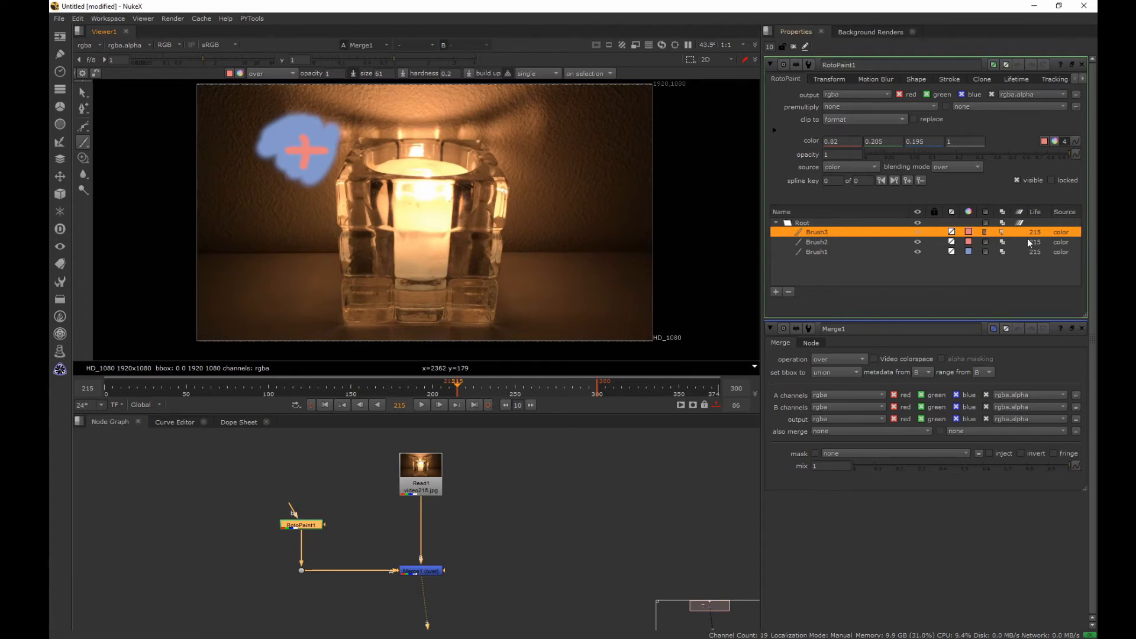
# Set the lifetime of all three brush strokes to all frames, and return it to single frame
pyautogui.click(818, 251)
pyautogui.click(836, 233)
pyautogui.keyDown('shift'); pyautogui.click(875, 252); pyautogui.keyUp('shift')
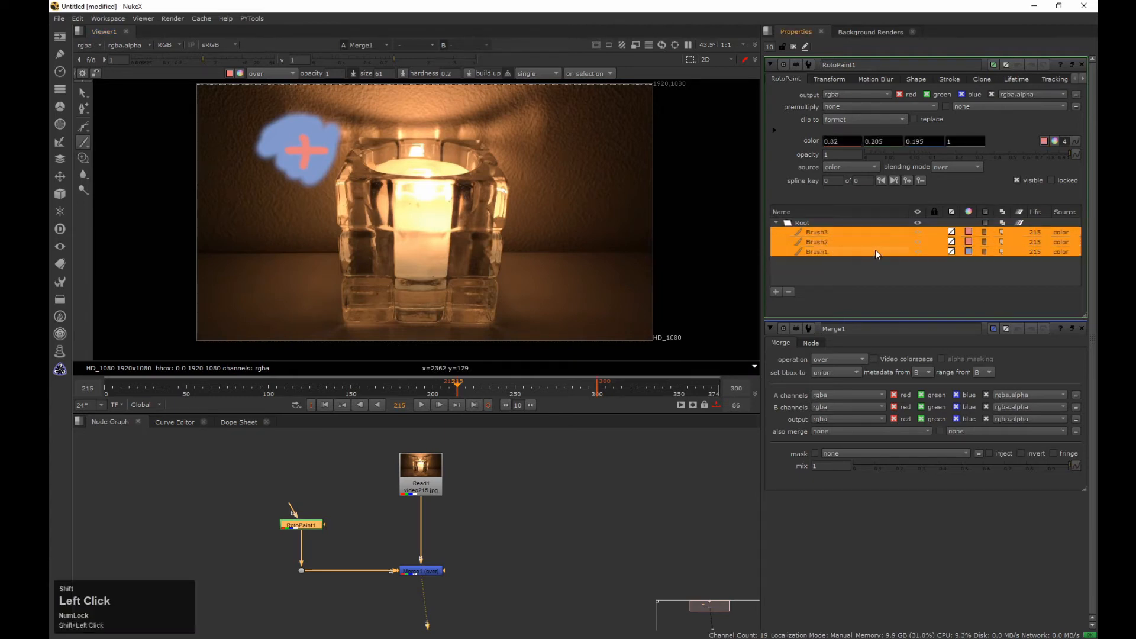
pyautogui.click(1030, 239)
pyautogui.click(1031, 220)
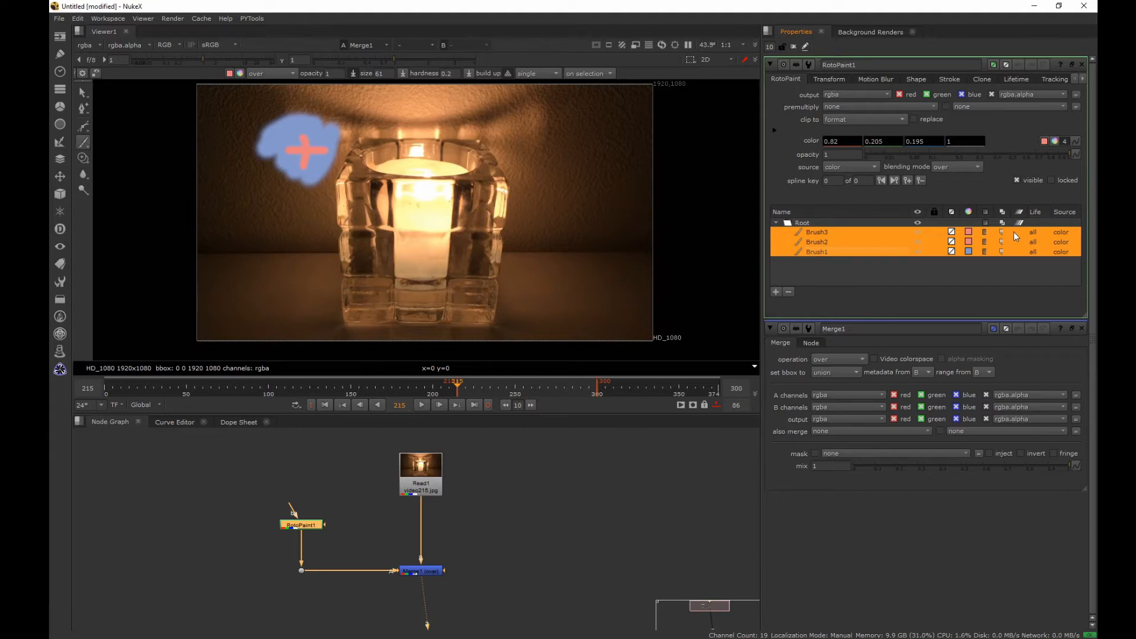
pyautogui.click(1032, 233)
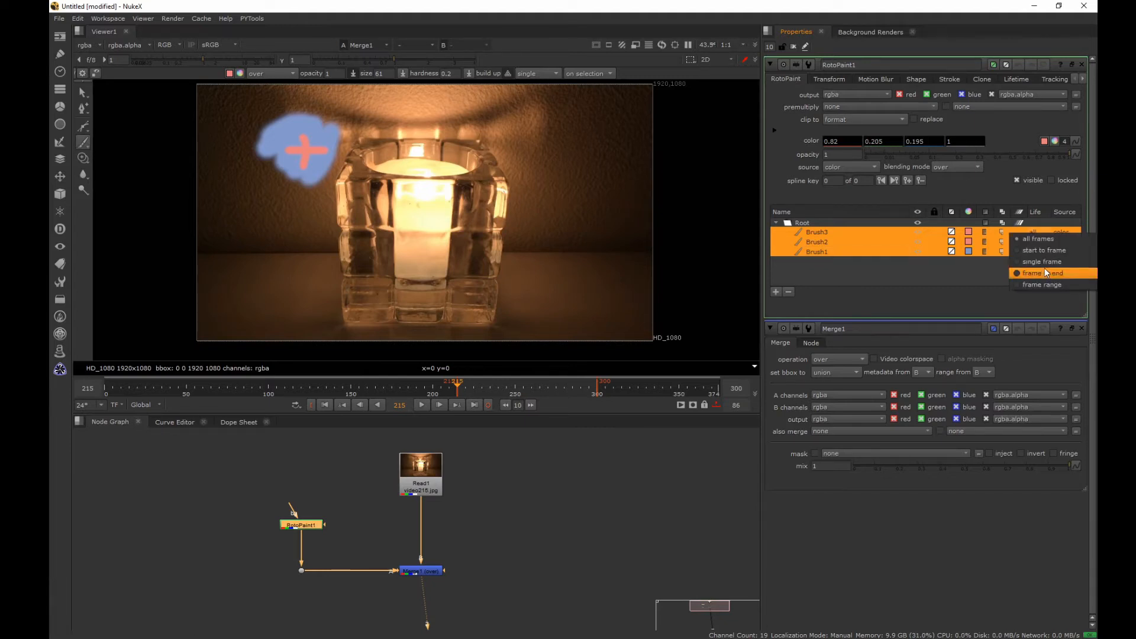
pyautogui.click(1044, 273)
# Insert a FrameHold node at frame 215 below the RotoPaint node and align it above the Merge's Dot
pyautogui.moveTo(379, 484); pyautogui.dragTo(249, 536)
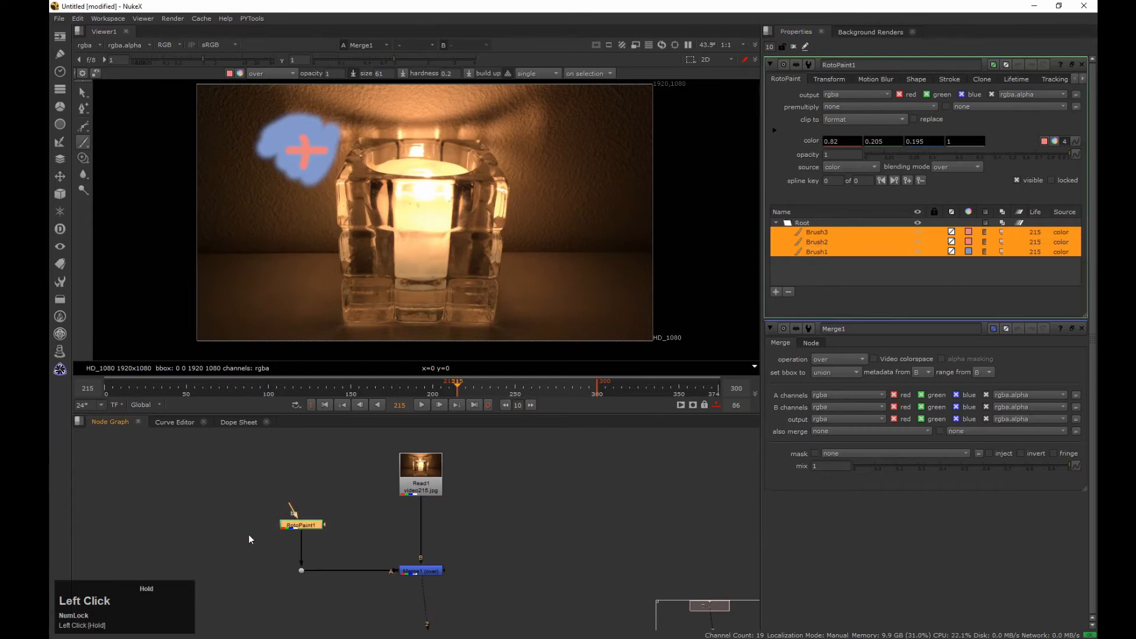
pyautogui.press('Tab')
pyautogui.write('fram')
pyautogui.press('Return')
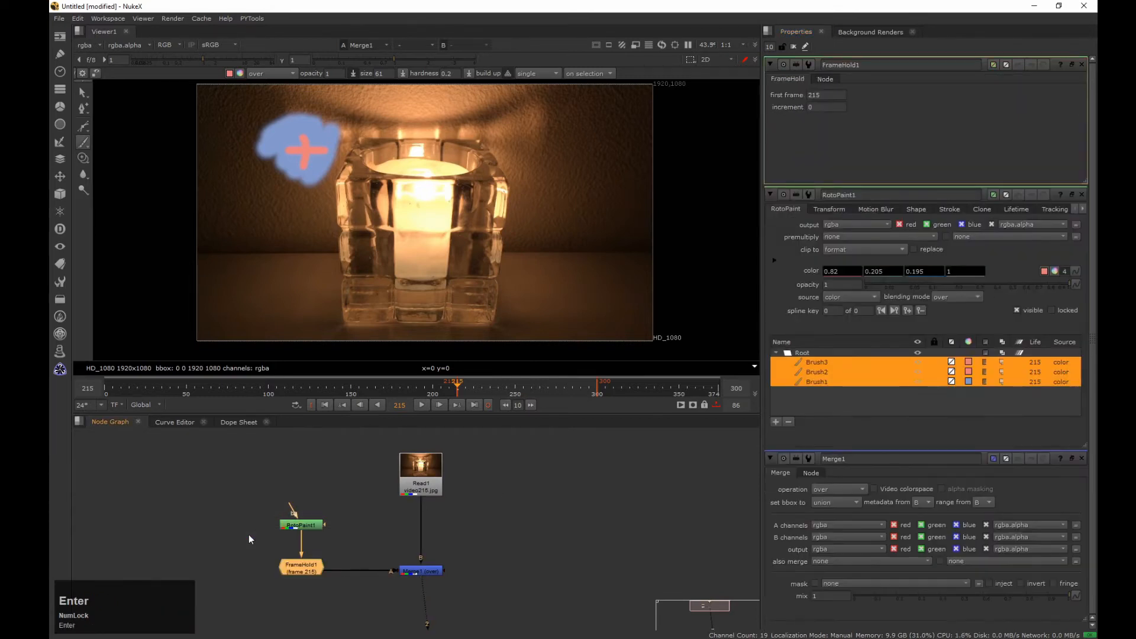
pyautogui.moveTo(302, 527); pyautogui.dragTo(302, 495)
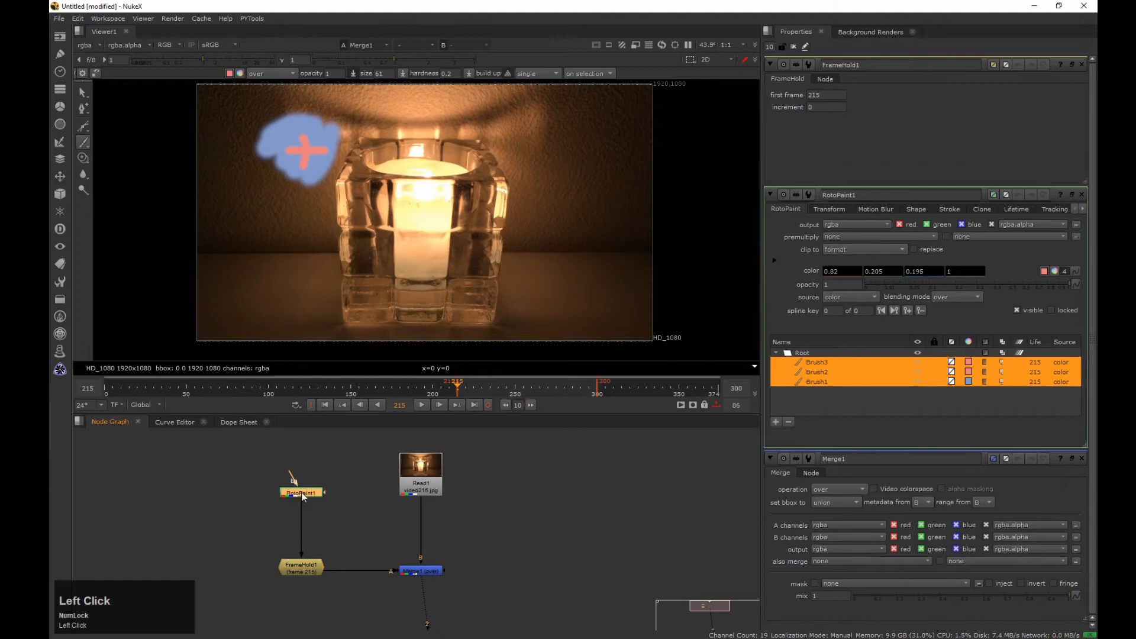
pyautogui.moveTo(312, 571)
pyautogui.mouseDown()
pyautogui.moveTo(310, 554)
pyautogui.moveTo(308, 565)
pyautogui.mouseUp()
pyautogui.moveTo(306, 567)
pyautogui.mouseDown()
pyautogui.moveTo(300, 518)
pyautogui.moveTo(303, 569)
pyautogui.mouseUp()
pyautogui.moveTo(297, 523); pyautogui.dragTo(303, 537)
# View the Merge output and play back the footage to check the held paint
pyautogui.moveTo(528, 570); pyautogui.dragTo(365, 594)
pyautogui.press('2')
pyautogui.click(421, 406)
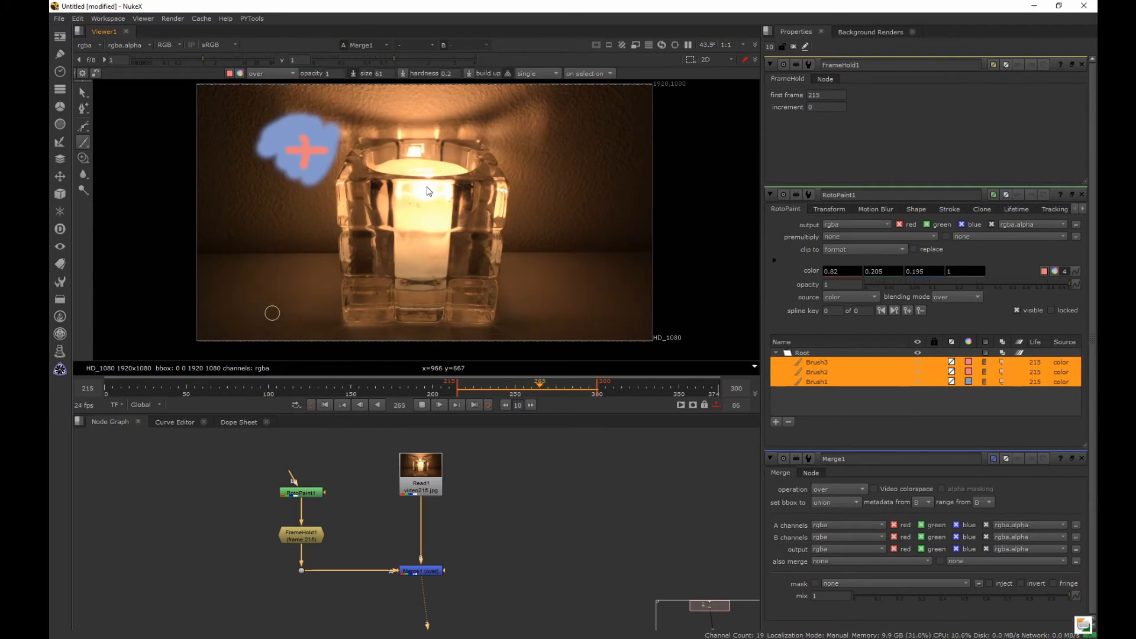
pyautogui.click(420, 405)
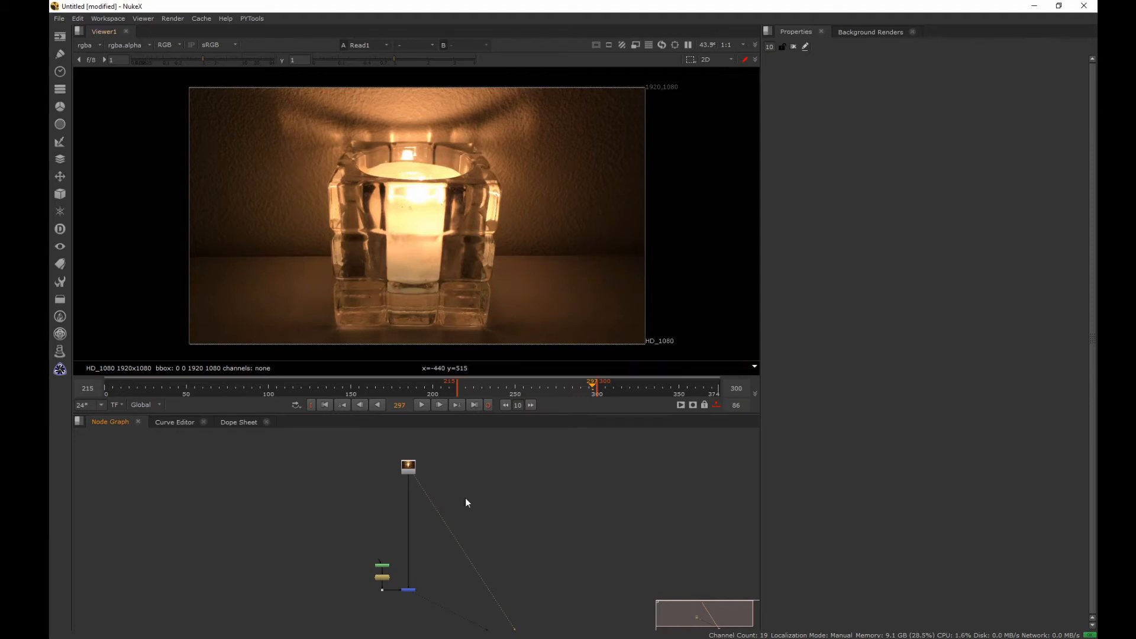
# Add a Blur node and connect it through Dots to a side branch of the candle Read node
pyautogui.click(293, 510)
pyautogui.press('Tab')
pyautogui.write('blur')
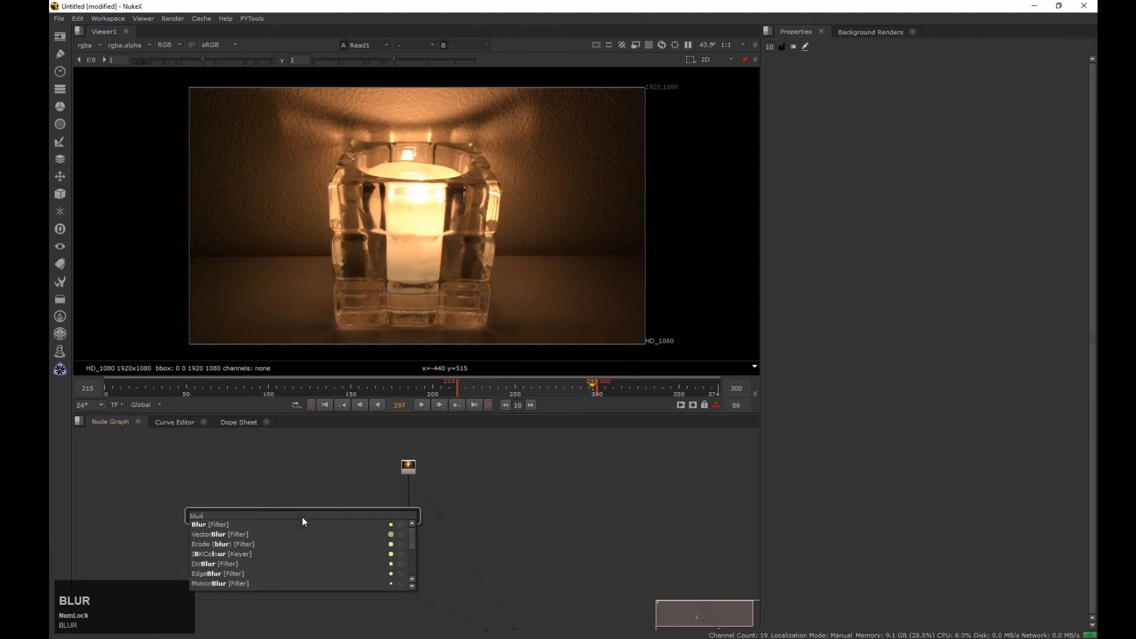
pyautogui.press('Return')
pyautogui.scroll(3, 378, 489)
pyautogui.moveTo(307, 476); pyautogui.dragTo(319, 506, button='middle')
pyautogui.moveTo(204, 562); pyautogui.dragTo(325, 576)
pyautogui.keyDown('ctrl'); pyautogui.moveTo(453, 558); pyautogui.dragTo(453, 544); pyautogui.keyUp('ctrl')
pyautogui.moveTo(317, 565)
pyautogui.mouseDown()
pyautogui.moveTo(453, 544)
pyautogui.moveTo(309, 582)
pyautogui.moveTo(340, 551)
pyautogui.moveTo(308, 549)
pyautogui.mouseUp()
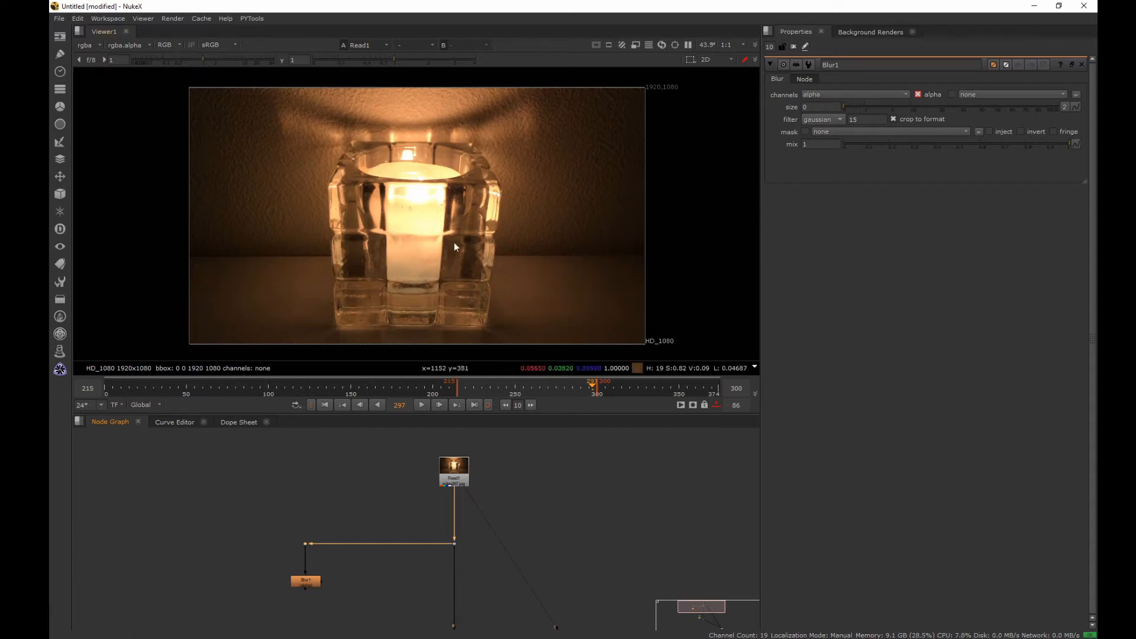
# Set the Blur node's channels to rgb and its size to 30 while viewing its output
pyautogui.click(814, 94)
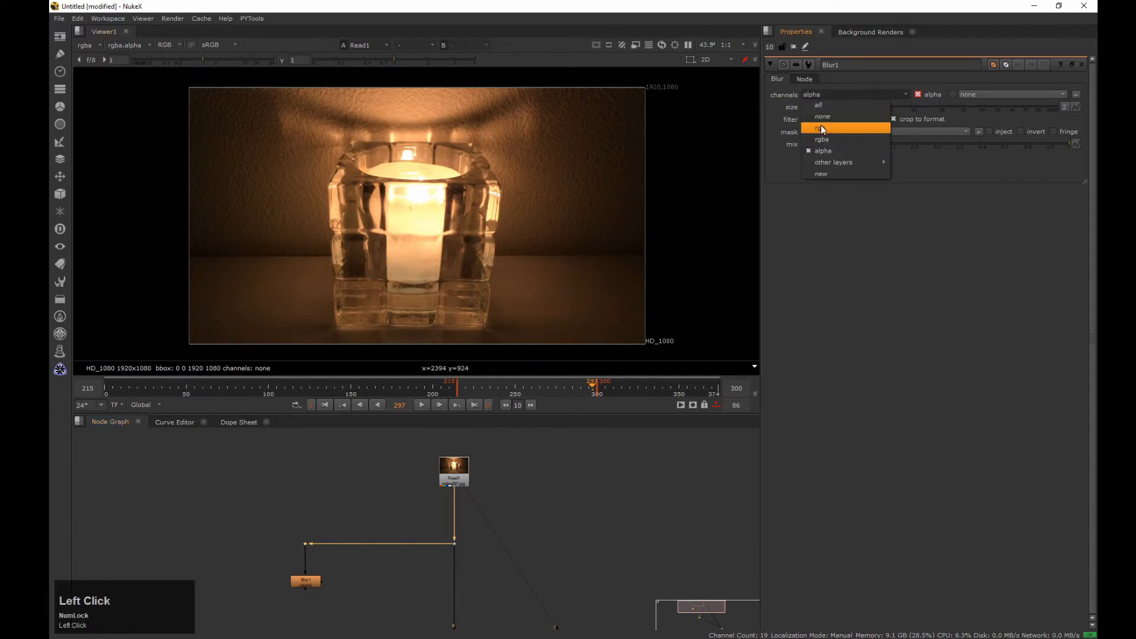
pyautogui.click(821, 126)
pyautogui.moveTo(440, 460); pyautogui.dragTo(417, 445, button='middle')
pyautogui.moveTo(346, 546); pyautogui.dragTo(285, 559)
pyautogui.press('2')
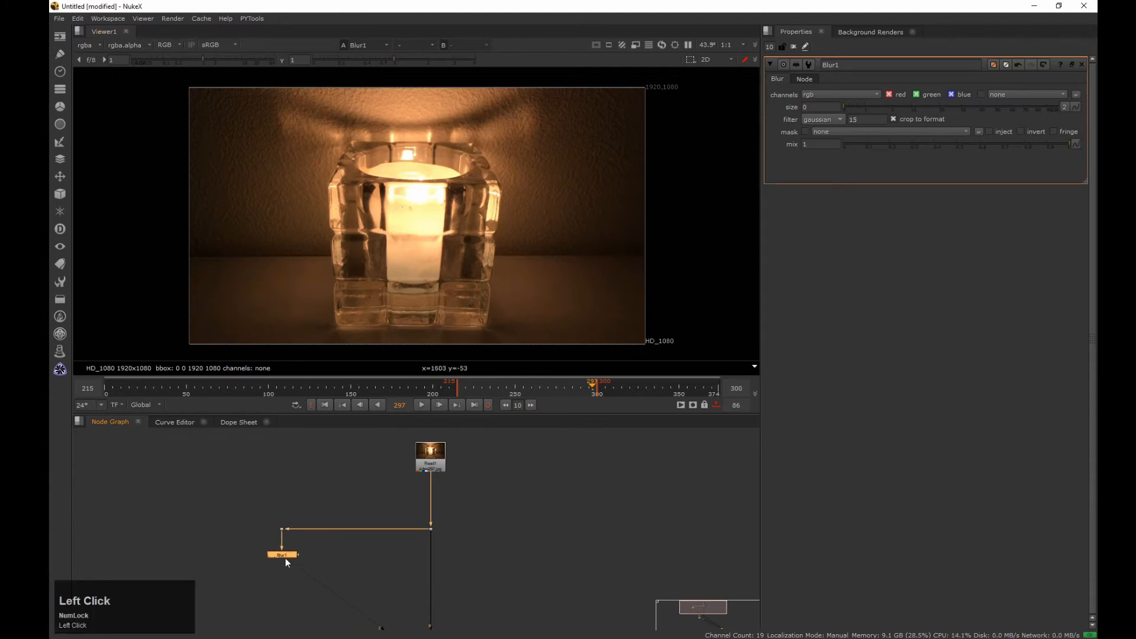
pyautogui.click(847, 107)
pyautogui.moveTo(847, 107); pyautogui.dragTo(959, 96)
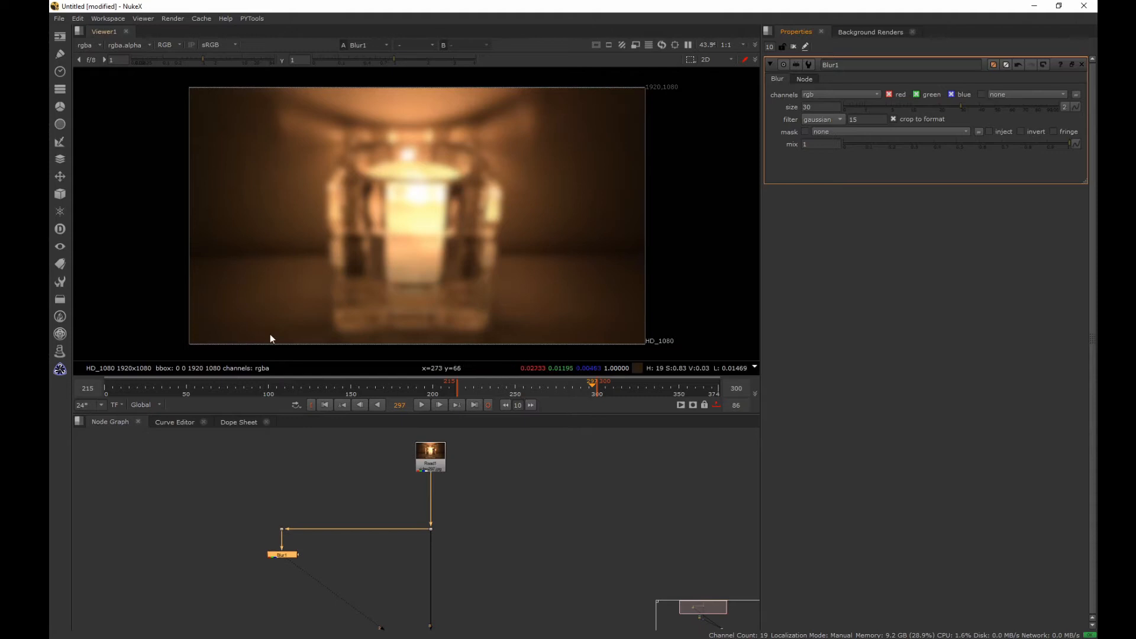
# Compare the unblurred output of the Dot above the Blur node with the blurred output
pyautogui.moveTo(318, 502); pyautogui.dragTo(264, 537)
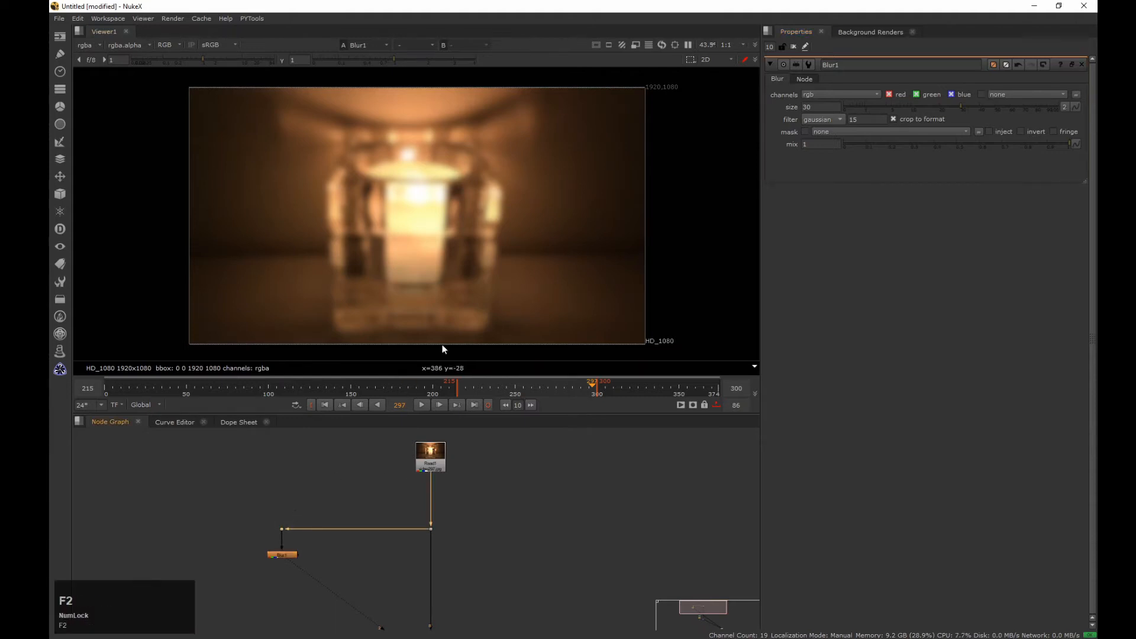
pyautogui.press('2')
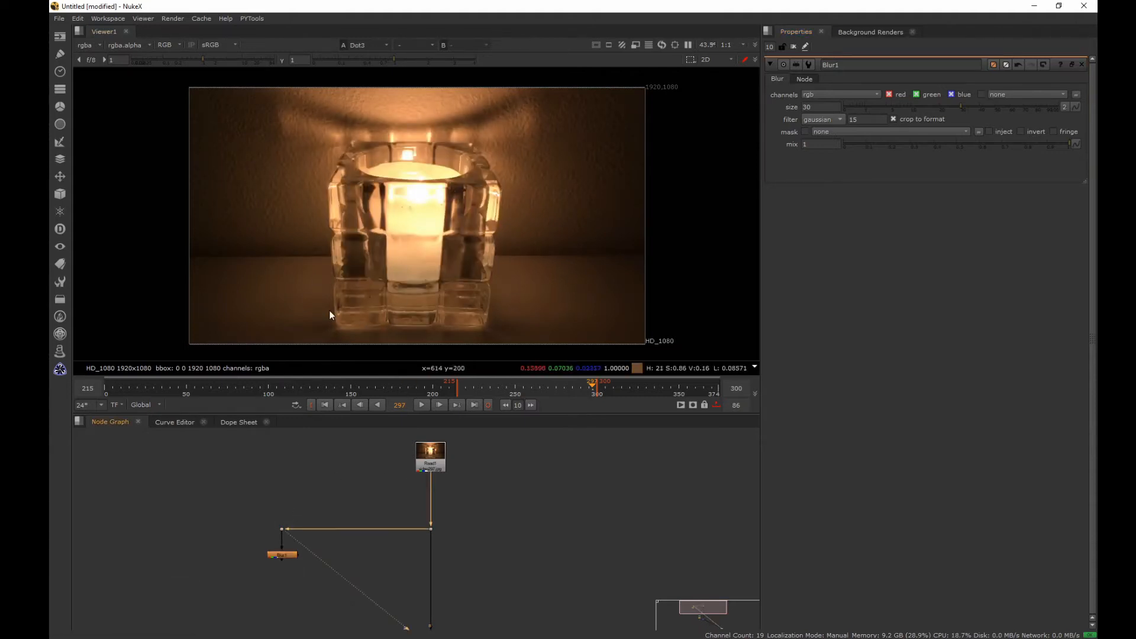
pyautogui.click(282, 554)
pyautogui.press('2')
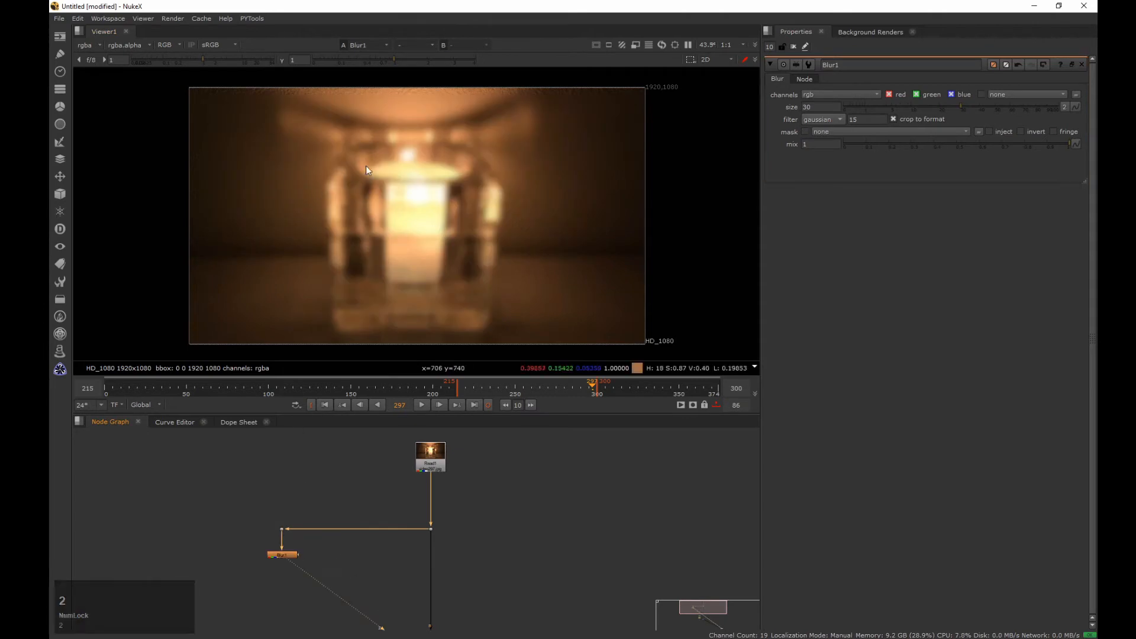
# Add a Merge node below the Blur, with the blur as its B input and the unblurred Dot branch as A
pyautogui.click(211, 555)
pyautogui.press('m')
pyautogui.moveTo(212, 555); pyautogui.dragTo(222, 497, button='middle')
pyautogui.moveTo(222, 497); pyautogui.dragTo(289, 496)
pyautogui.moveTo(265, 554); pyautogui.dragTo(226, 539)
pyautogui.click(226, 491)
pyautogui.moveTo(217, 477)
pyautogui.mouseDown()
pyautogui.moveTo(294, 469)
pyautogui.moveTo(228, 467)
pyautogui.mouseUp()
# View the unblurred Dot, then set the Merge below the Blur to divide and view its output
pyautogui.click(290, 468)
pyautogui.press('2')
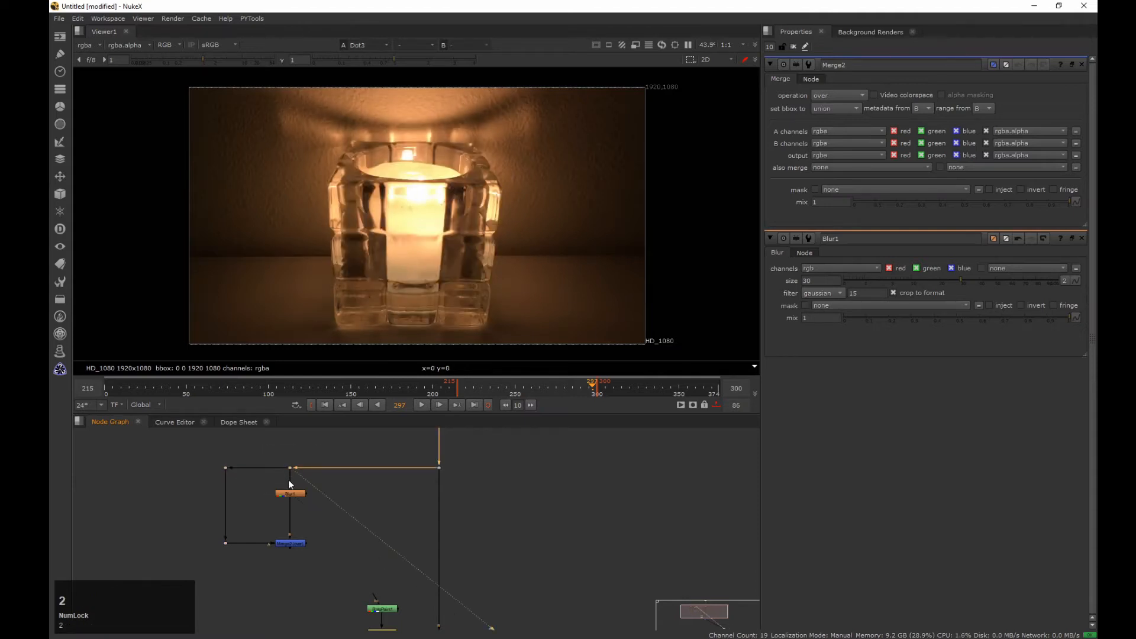
pyautogui.click(298, 543)
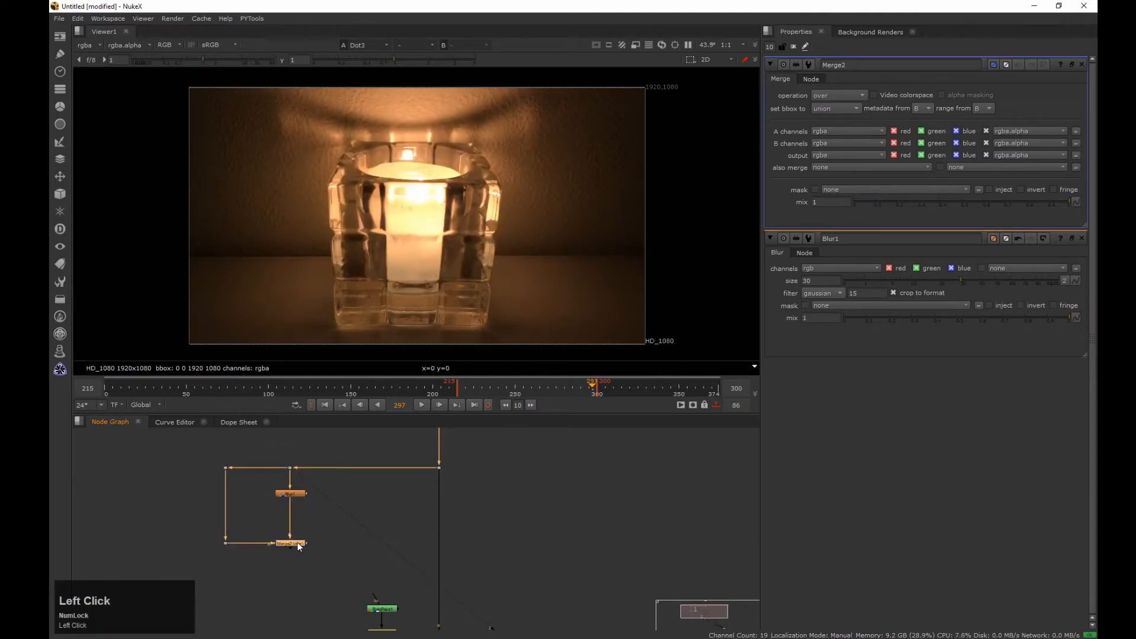
pyautogui.click(839, 95)
pyautogui.click(835, 96)
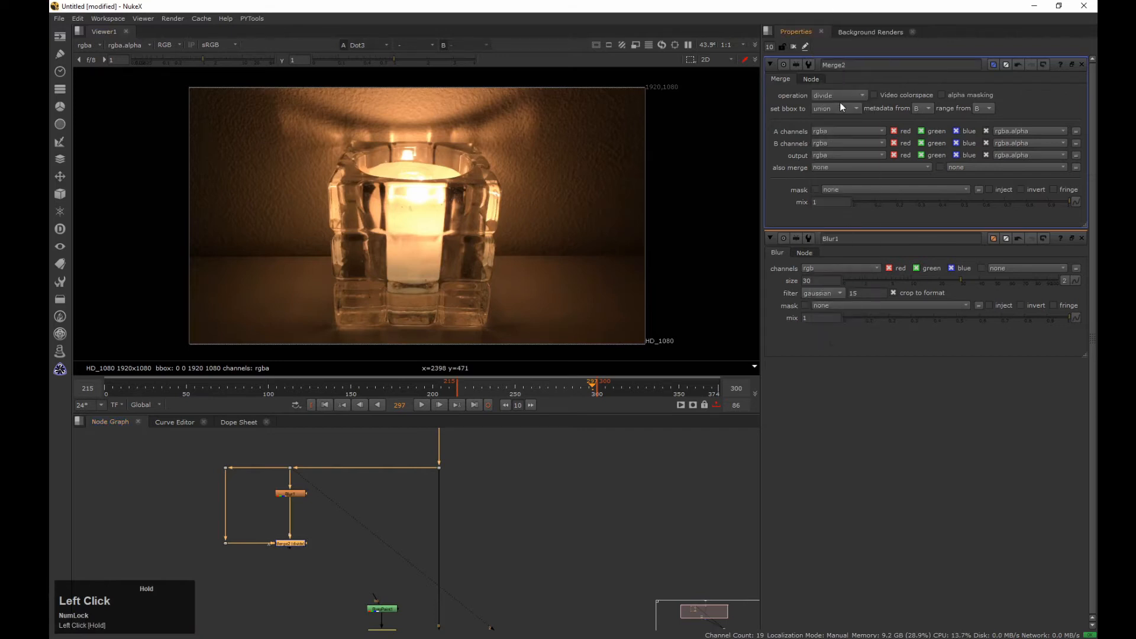
pyautogui.press('2')
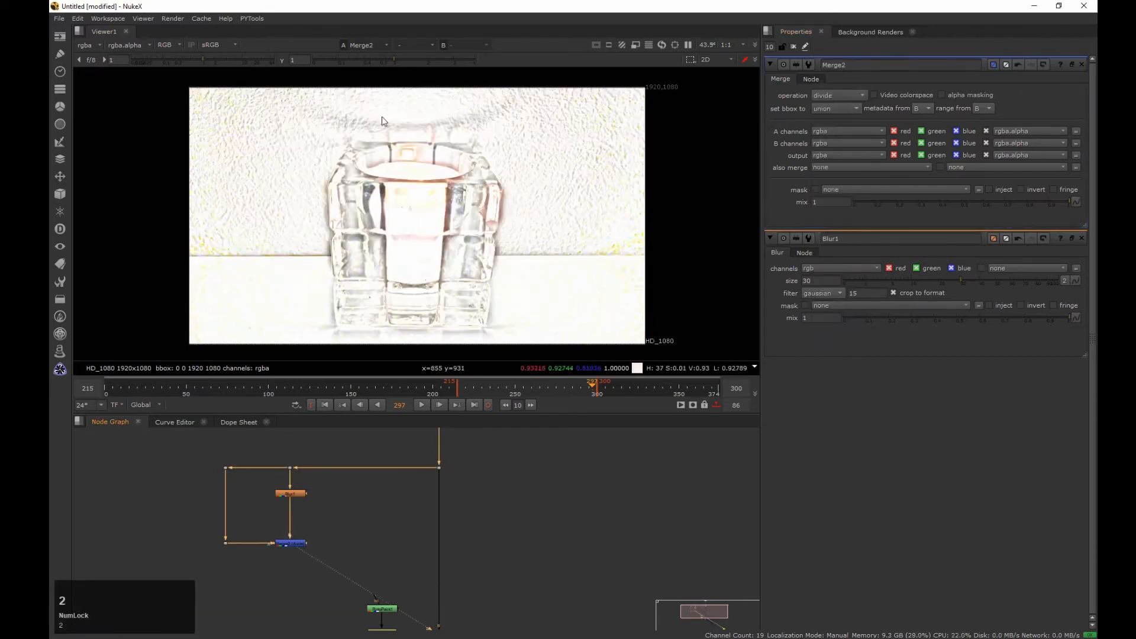
# Lower the Blur node's size to 8.4 while viewing the divide Merge's output
pyautogui.moveTo(348, 177); pyautogui.dragTo(367, 182, button='middle')
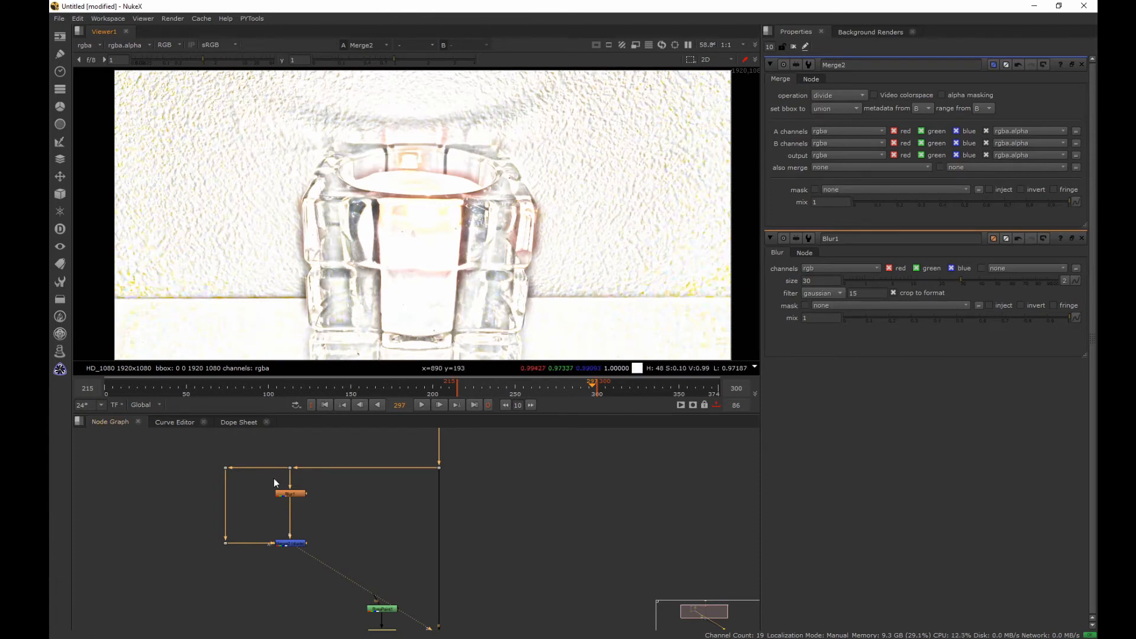
pyautogui.click(300, 494)
pyautogui.moveTo(966, 105); pyautogui.dragTo(906, 104)
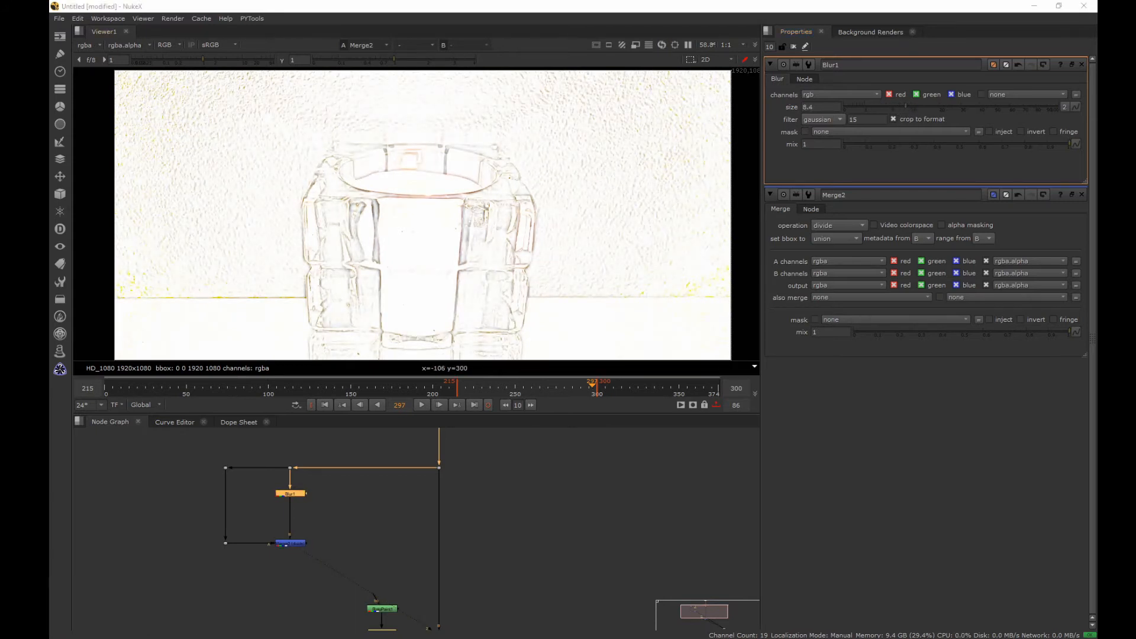
# Add a Saturation node below the divide Merge, set its saturation to 0, and sample pixels of the wall texture
pyautogui.moveTo(290, 543); pyautogui.dragTo(292, 522)
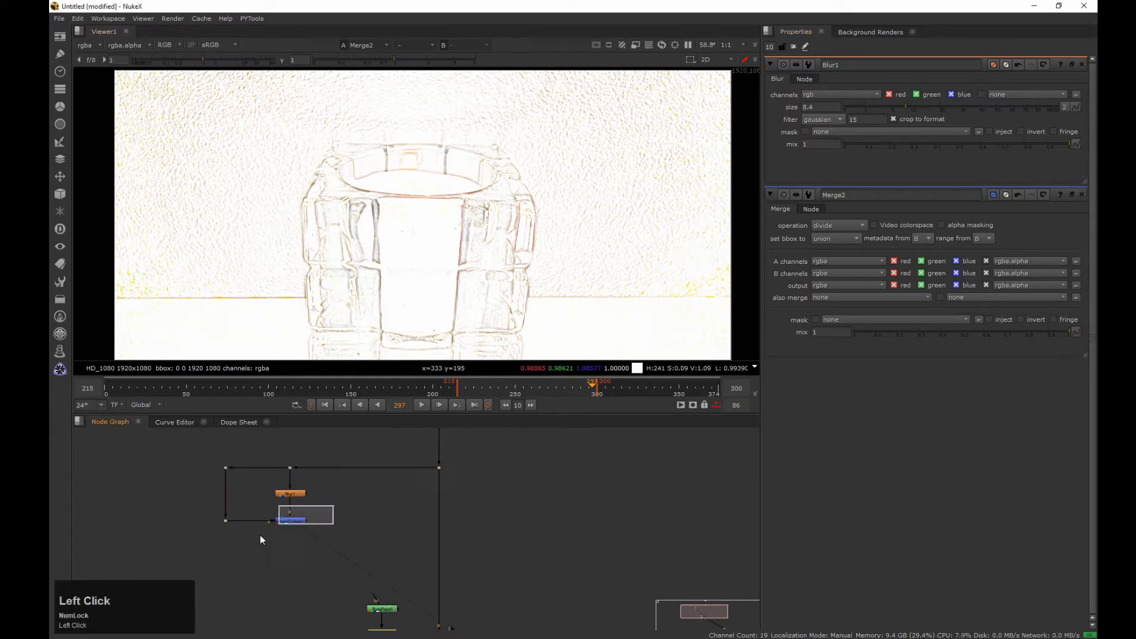
pyautogui.press('Tab')
pyautogui.write('satu')
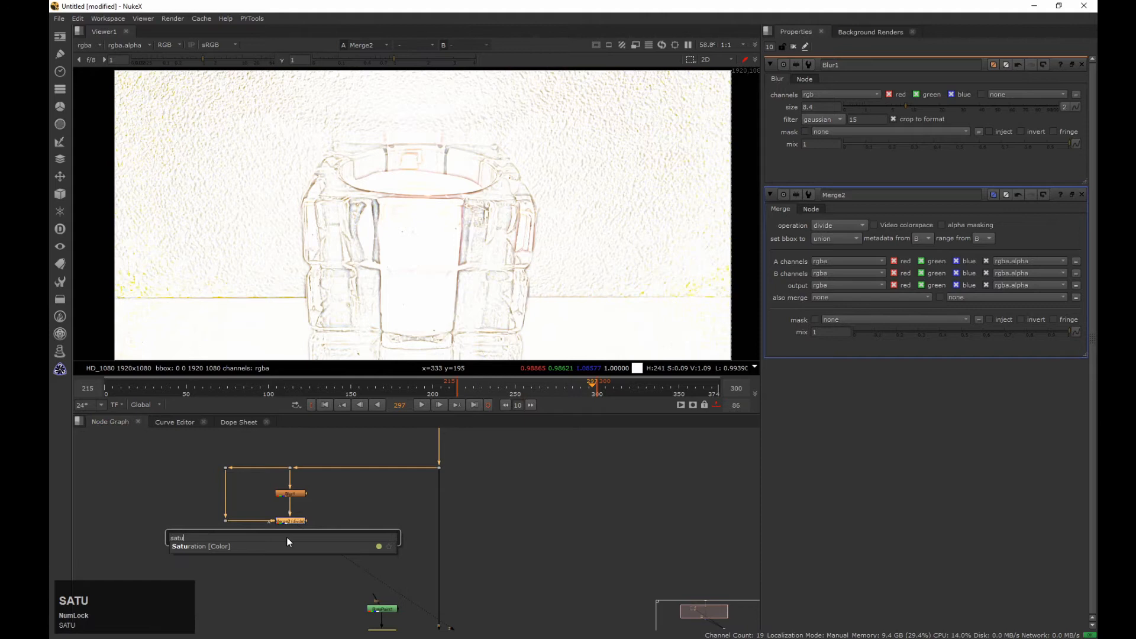
pyautogui.press('Return')
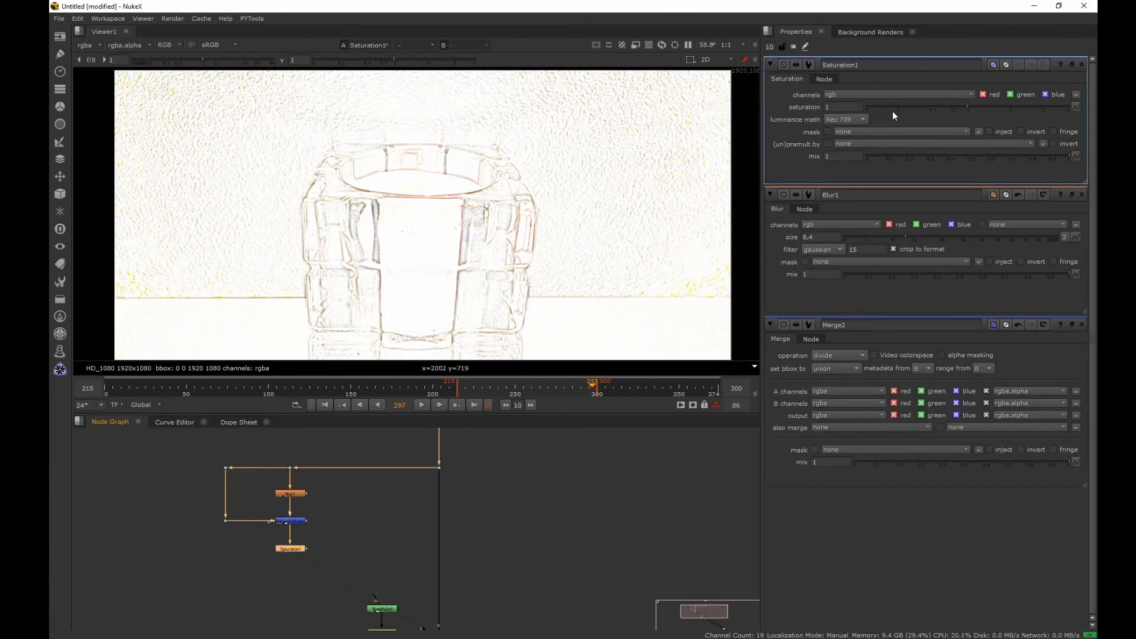
pyautogui.moveTo(893, 110); pyautogui.dragTo(836, 103)
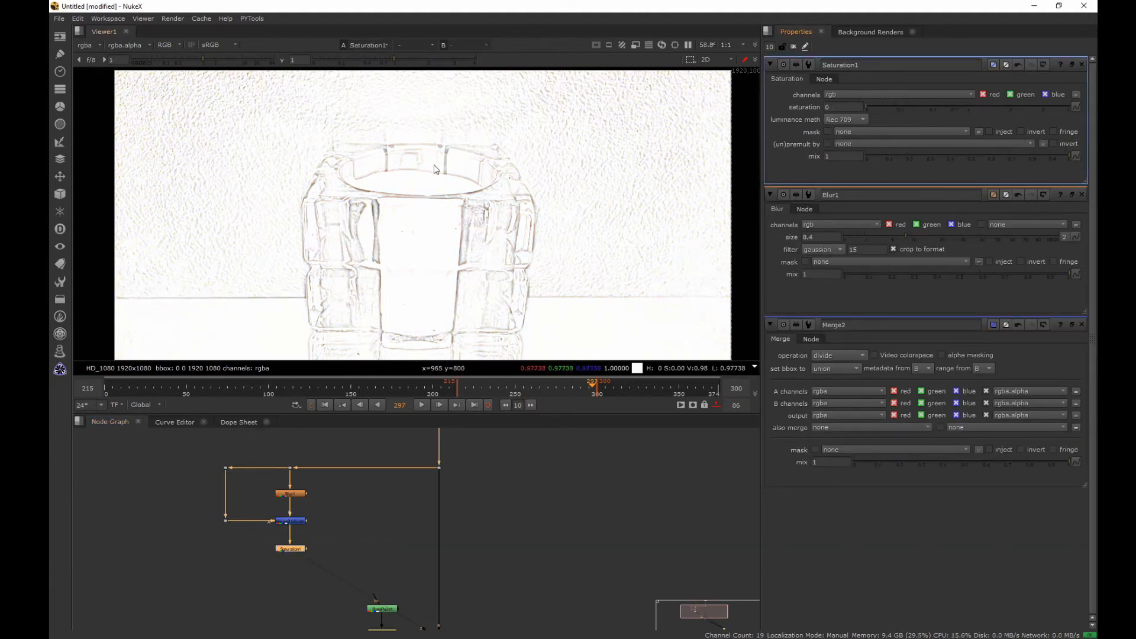
pyautogui.moveTo(326, 152); pyautogui.dragTo(347, 185, button='middle')
pyautogui.moveTo(299, 179); pyautogui.dragTo(349, 194, button='middle')
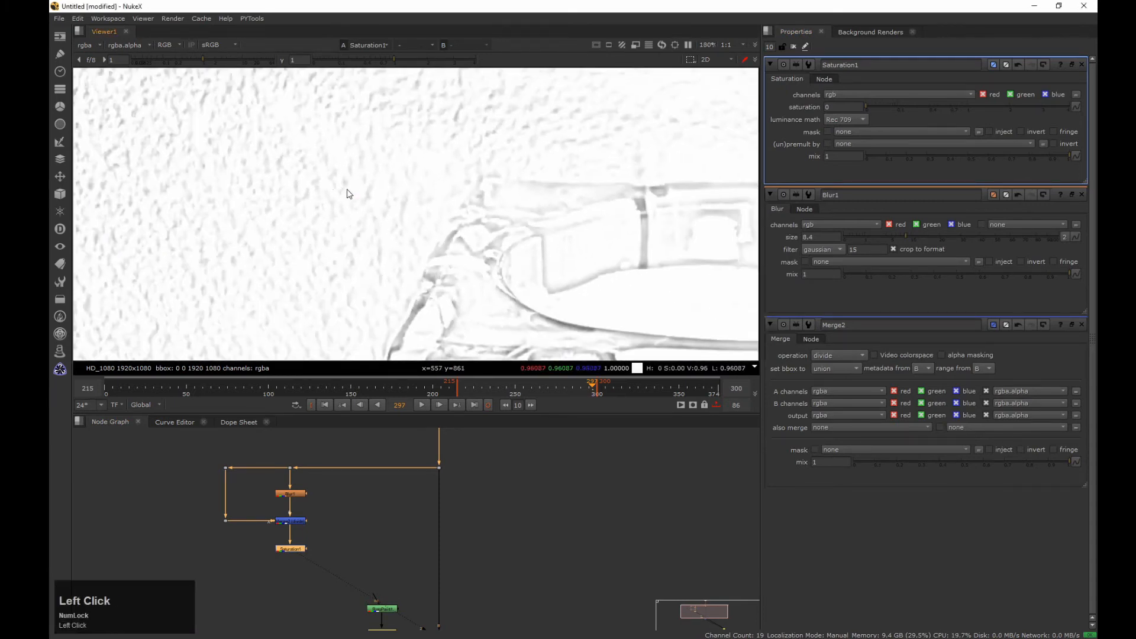
pyautogui.keyDown('ctrl'); pyautogui.click(339, 154); pyautogui.keyUp('ctrl')
pyautogui.keyDown('ctrl'); pyautogui.click(324, 165); pyautogui.keyUp('ctrl')
# Move the RotoPaint and FrameHold nodes up to make room above the final Merge, and view that Merge's output
pyautogui.moveTo(340, 523); pyautogui.dragTo(297, 430, button='middle')
pyautogui.moveTo(307, 526); pyautogui.dragTo(373, 556)
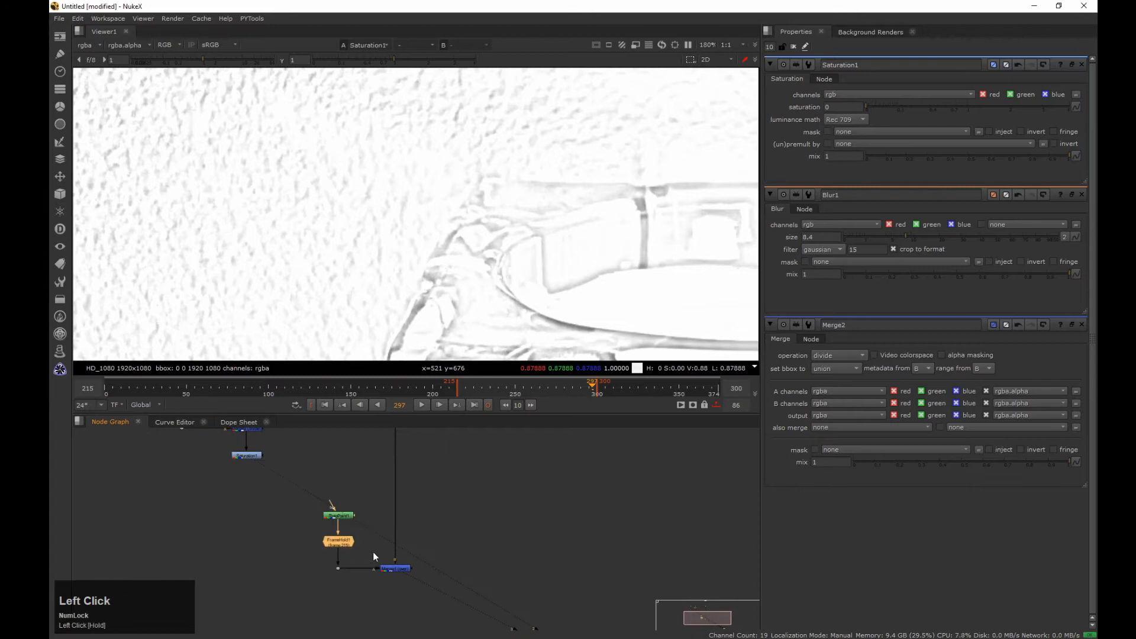
pyautogui.press('1')
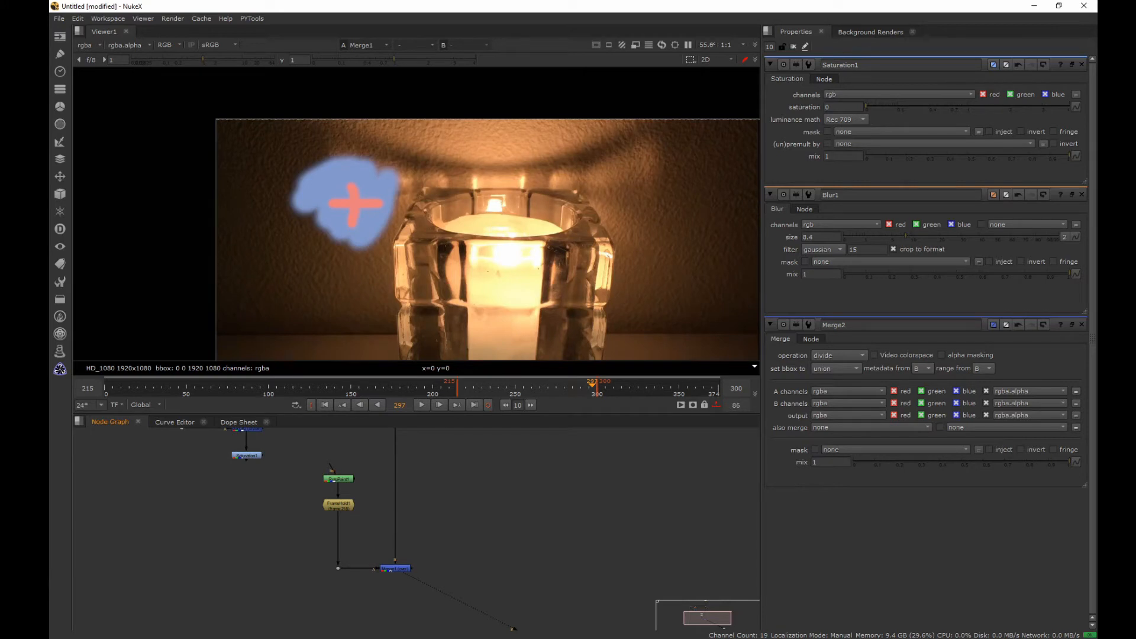
# Add a Multiply merge between the FrameHold and its Dot, and connect the Saturation output to its A input through a Dot
pyautogui.press('Tab')
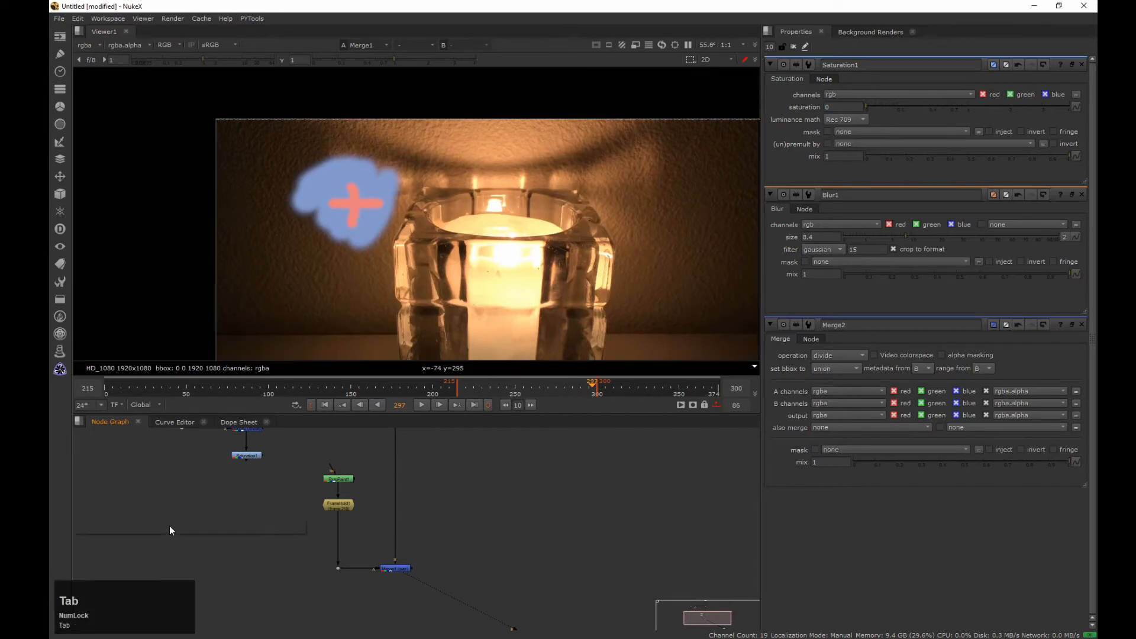
pyautogui.write('mult')
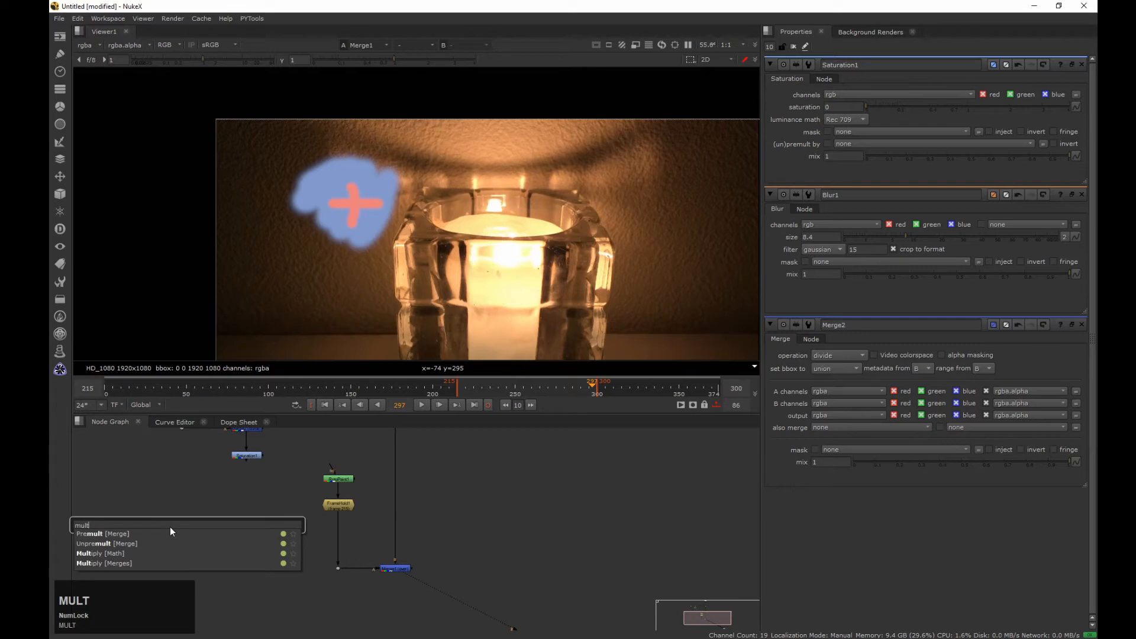
pyautogui.click(116, 562)
pyautogui.moveTo(163, 519)
pyautogui.mouseDown()
pyautogui.moveTo(287, 549)
pyautogui.moveTo(342, 541)
pyautogui.moveTo(251, 465)
pyautogui.mouseUp()
pyautogui.keyDown('ctrl'); pyautogui.moveTo(296, 504); pyautogui.dragTo(246, 541); pyautogui.keyUp('ctrl')
pyautogui.click(304, 467)
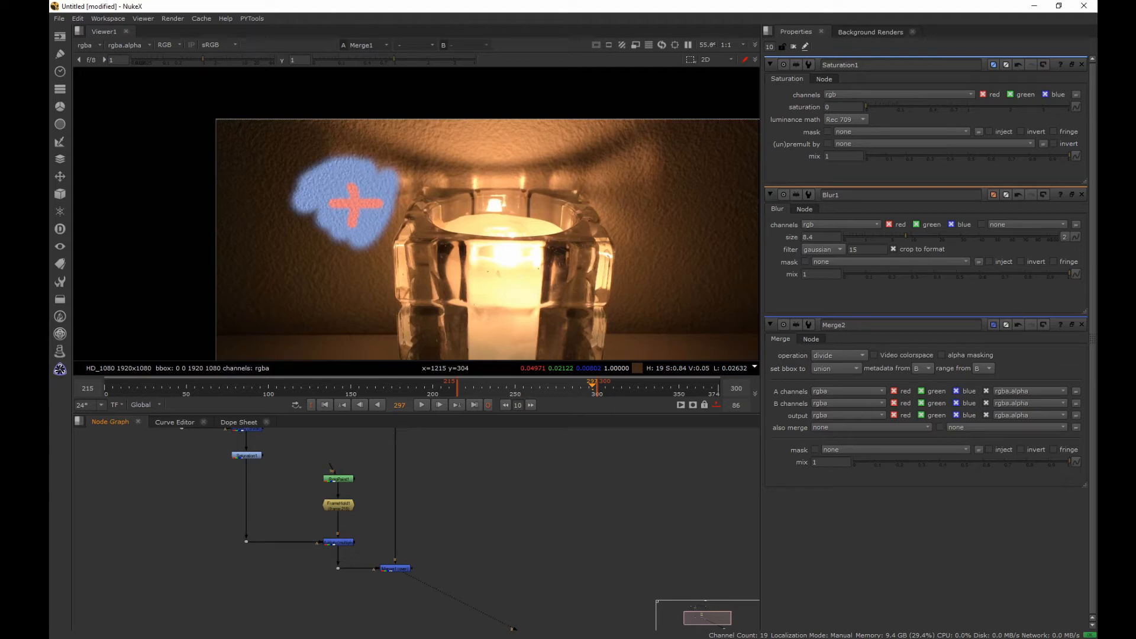
# Set the Blur node's size to 4.8 and play back the composite to check the texture on the paint
pyautogui.moveTo(903, 236)
pyautogui.mouseDown()
pyautogui.moveTo(872, 237)
pyautogui.moveTo(891, 238)
pyautogui.mouseUp()
pyautogui.click(421, 404)
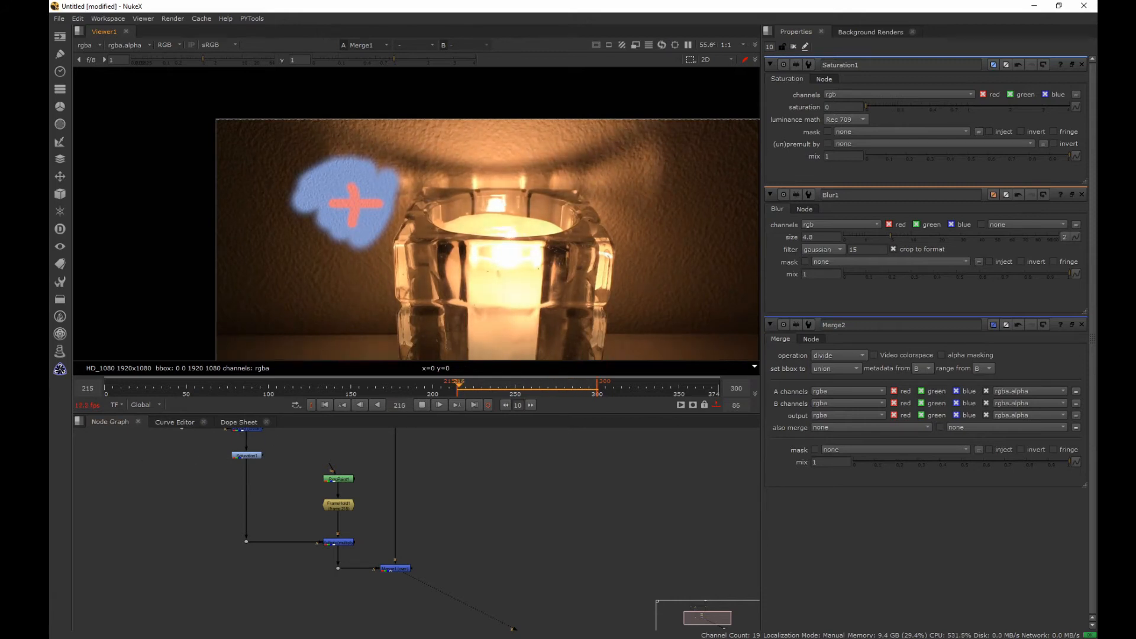
pyautogui.press('Escape')
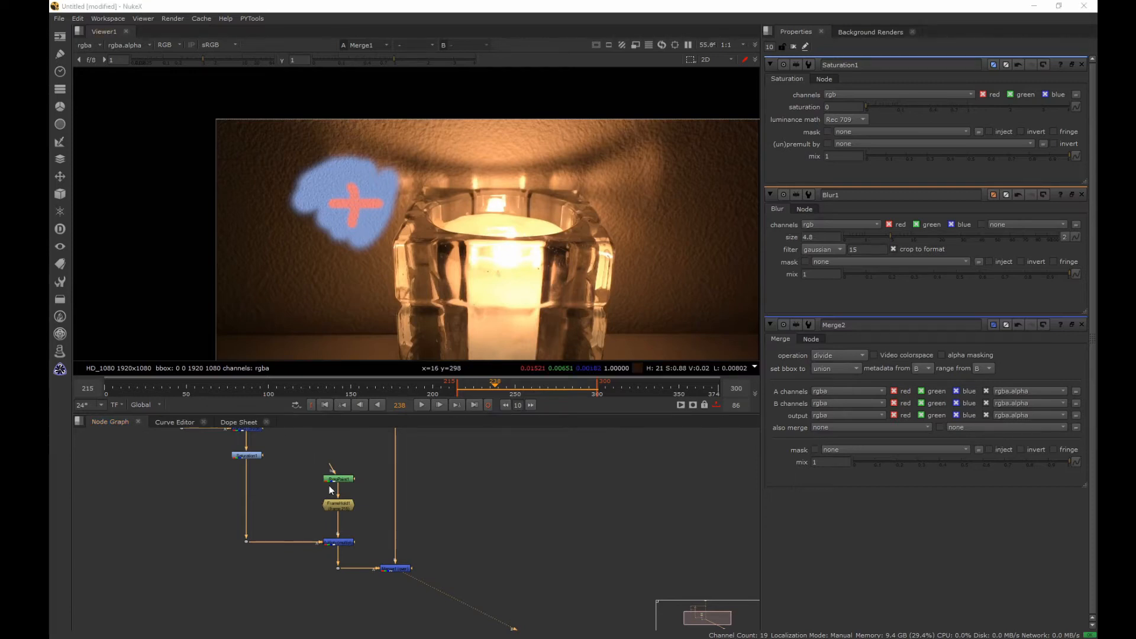
# Duplicate the RotoPaint and FrameHold pair and the candle Read node in an empty area of the node graph
pyautogui.middleClick(377, 528)
pyautogui.moveTo(357, 491); pyautogui.dragTo(340, 516)
pyautogui.hotkey('ctrl', 'c')
pyautogui.moveTo(243, 472); pyautogui.dragTo(375, 492, button='middle')
pyautogui.hotkey('ctrl', 'v')
pyautogui.moveTo(509, 446); pyautogui.dragTo(457, 478)
pyautogui.hotkey('ctrl', 'c')
pyautogui.hotkey('ctrl', 'v')
pyautogui.moveTo(280, 484); pyautogui.dragTo(383, 489, button='middle')
pyautogui.moveTo(315, 479); pyautogui.dragTo(334, 482)
pyautogui.moveTo(308, 544); pyautogui.dragTo(282, 510, button='middle')
# Merge the copied FrameHold over the copied Read node, route its A input through a Dot, and view the result
pyautogui.click(253, 572)
pyautogui.keyDown('shift'); pyautogui.moveTo(309, 496); pyautogui.dragTo(362, 468); pyautogui.keyUp('shift')
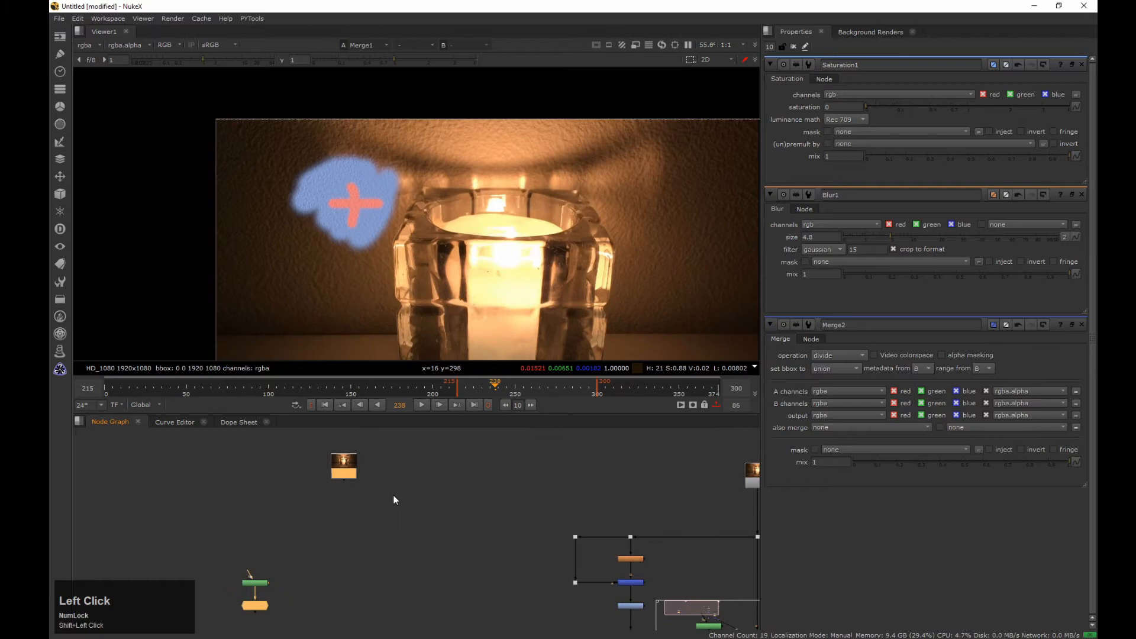
pyautogui.press('m')
pyautogui.moveTo(381, 523); pyautogui.dragTo(392, 464, button='middle')
pyautogui.moveTo(357, 555); pyautogui.dragTo(356, 599)
pyautogui.keyDown('ctrl'); pyautogui.moveTo(304, 572); pyautogui.dragTo(267, 598); pyautogui.keyUp('ctrl')
pyautogui.click(357, 598)
pyautogui.press('2')
pyautogui.moveTo(457, 273); pyautogui.dragTo(399, 217, button='middle')
pyautogui.scroll(-2, 431, 208)
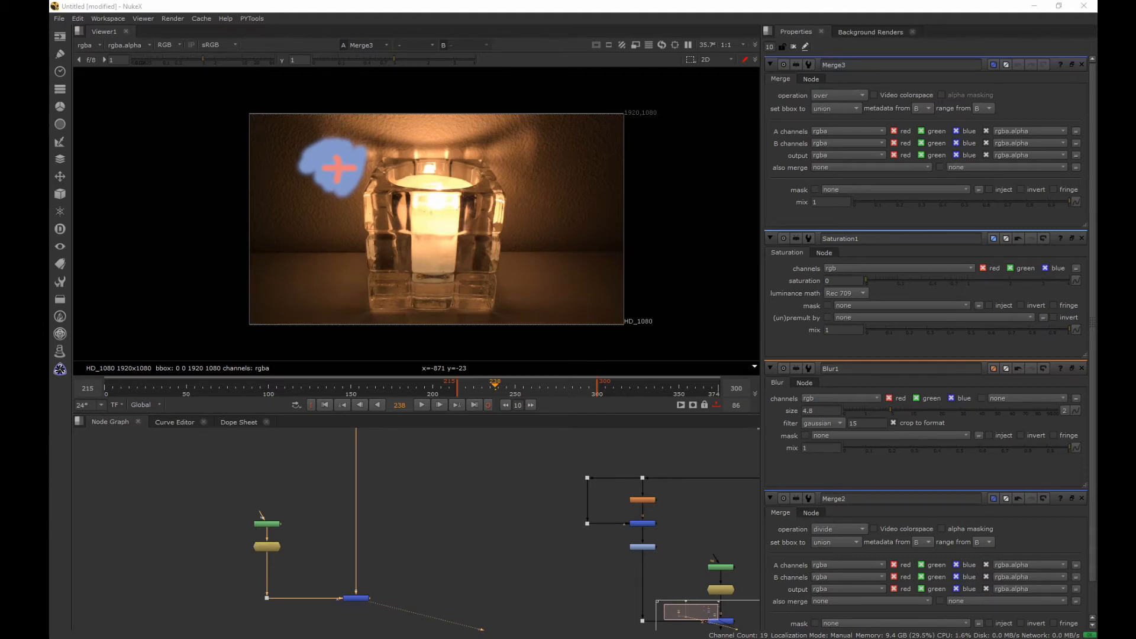
pyautogui.click(196, 492)
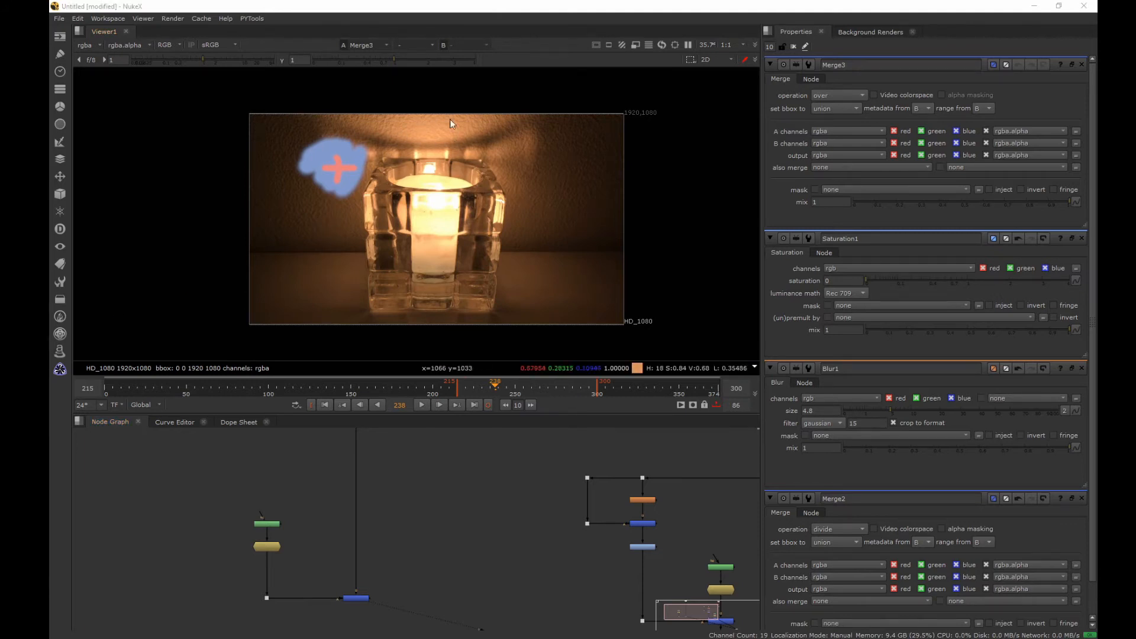
# Add a Grade node fed from the copied Read node through two Dots on a side branch, and view its output
pyautogui.moveTo(318, 465)
pyautogui.mouseDown(button='middle')
pyautogui.moveTo(307, 550)
pyautogui.moveTo(318, 487)
pyautogui.mouseUp(button='middle')
pyautogui.scroll(1, 307, 547)
pyautogui.click(304, 514)
pyautogui.click(278, 519)
pyautogui.press('g')
pyautogui.click(294, 527)
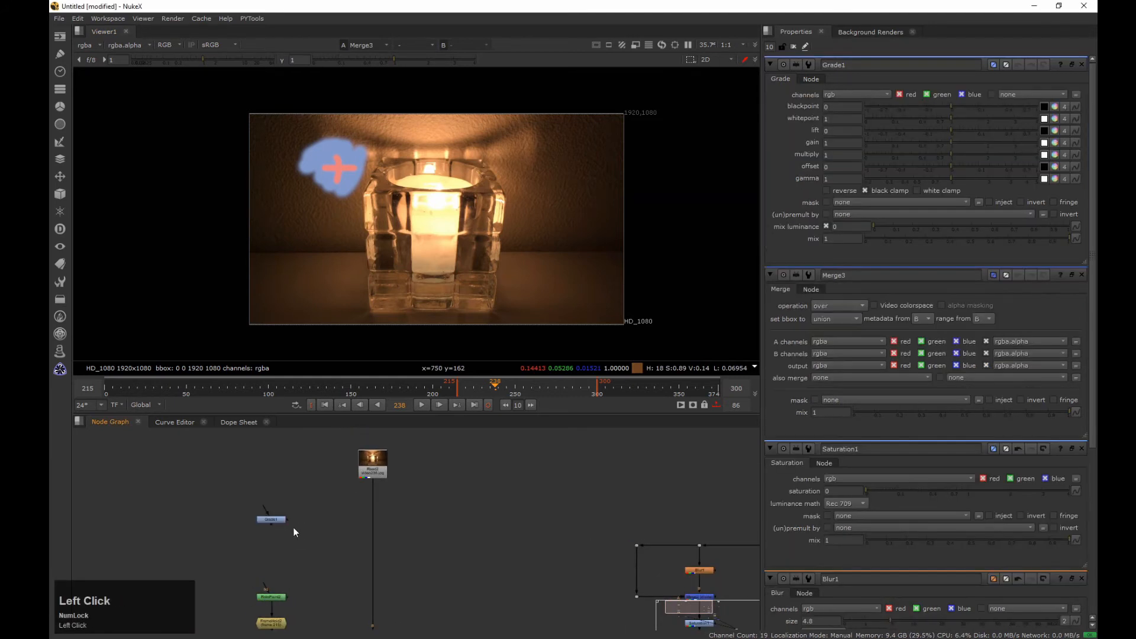
pyautogui.keyDown('ctrl'); pyautogui.moveTo(373, 550); pyautogui.dragTo(360, 511); pyautogui.keyUp('ctrl')
pyautogui.moveTo(264, 507); pyautogui.dragTo(372, 514)
pyautogui.moveTo(363, 498); pyautogui.dragTo(467, 457, button='middle')
pyautogui.moveTo(380, 479)
pyautogui.mouseDown()
pyautogui.moveTo(291, 511)
pyautogui.moveTo(276, 474)
pyautogui.moveTo(285, 473)
pyautogui.mouseUp()
pyautogui.press('1')
# Set the Grade's whitepoint to 0.740317, 0.300916, 0.114801 by sampling the input colour of the bright wall area above the candle
pyautogui.moveTo(435, 219); pyautogui.dragTo(413, 237, button='middle')
pyautogui.scroll(4, 414, 148)
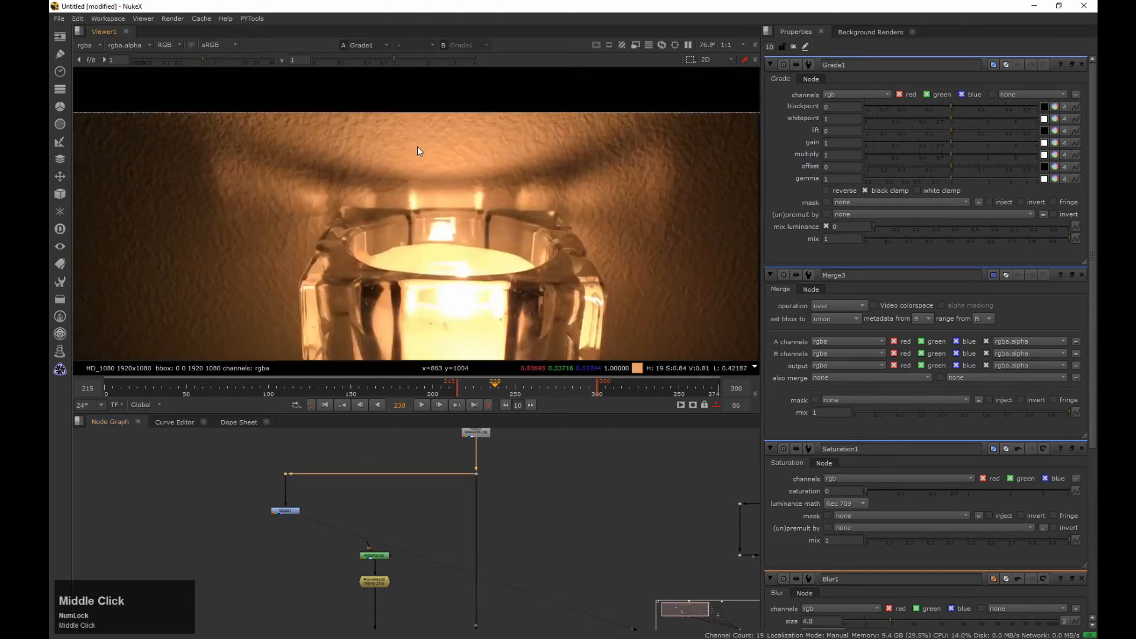
pyautogui.moveTo(417, 146); pyautogui.dragTo(422, 175, button='middle')
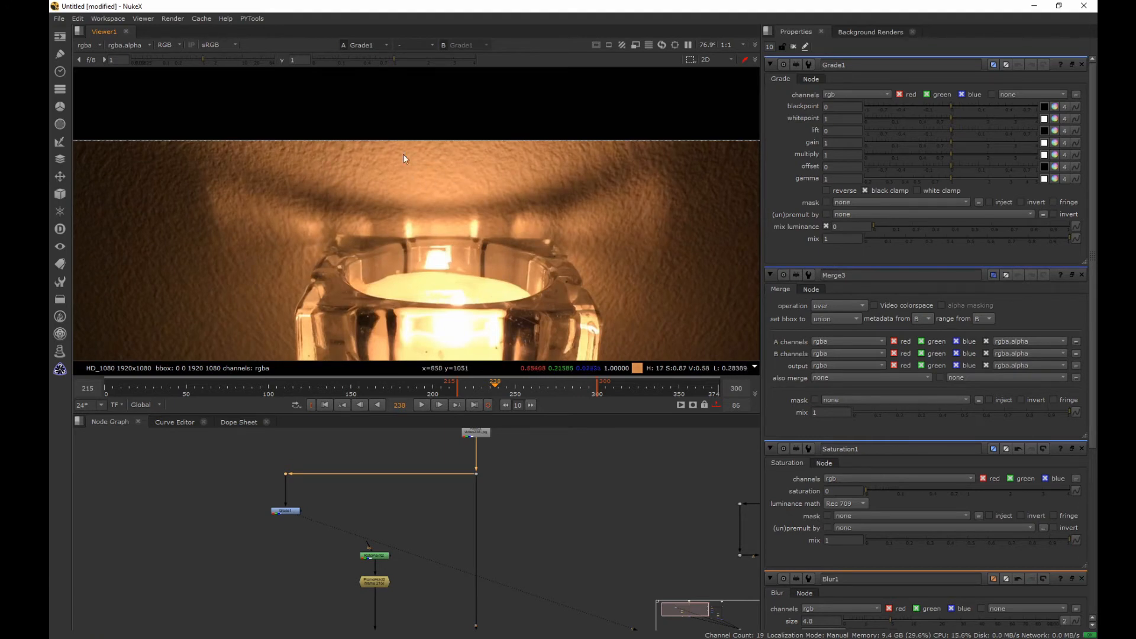
pyautogui.click(296, 510)
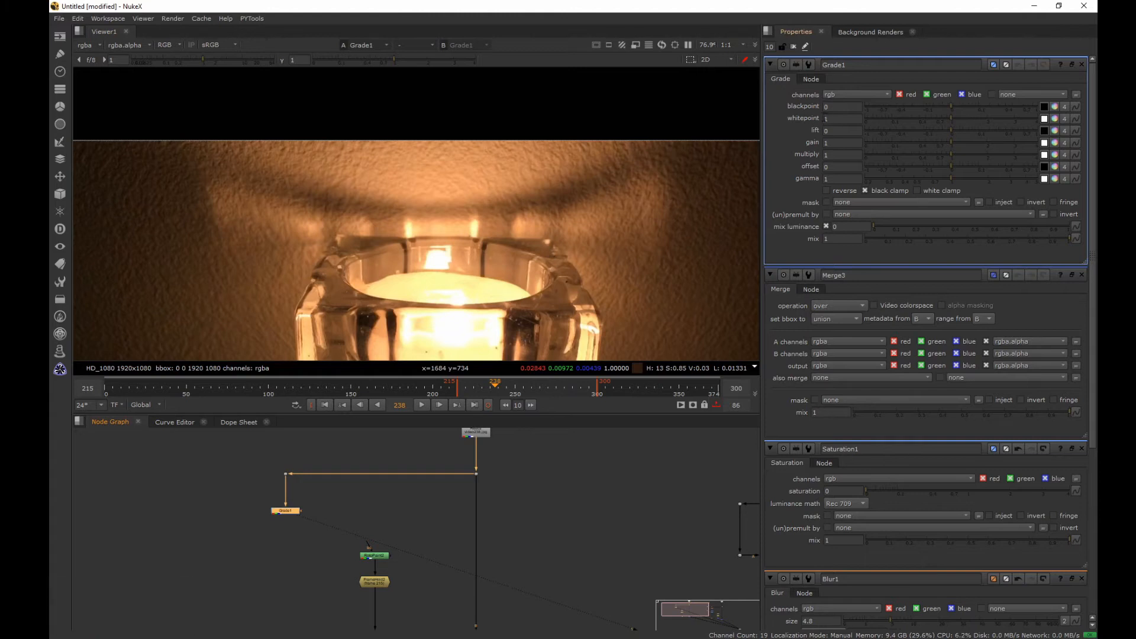
pyautogui.click(1044, 119)
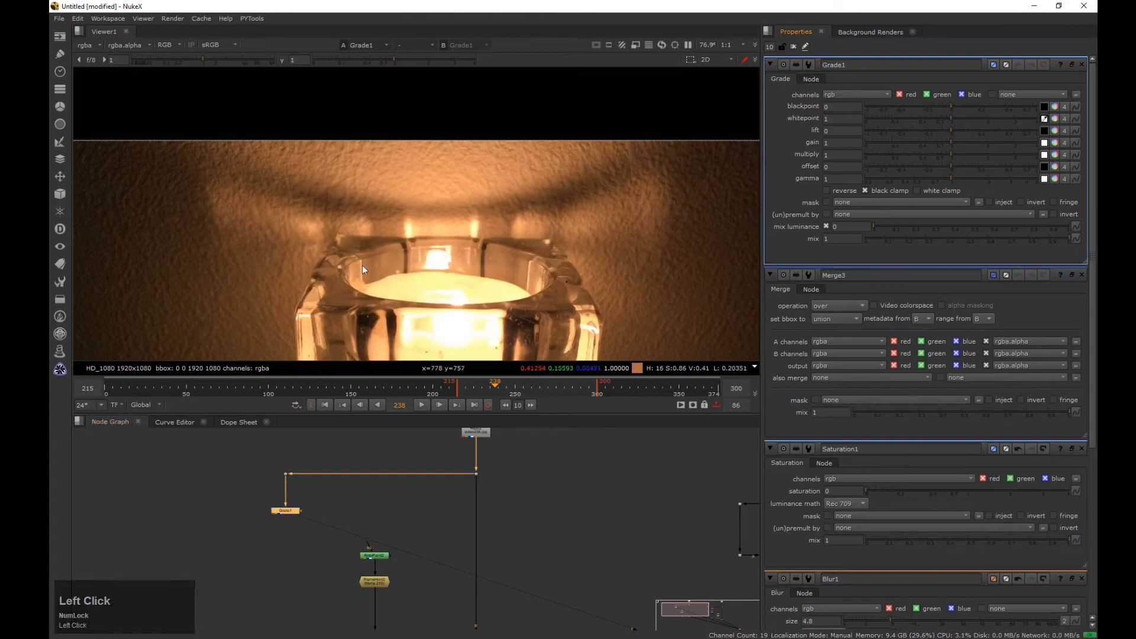
pyautogui.keyDown('ctrl'); pyautogui.keyDown('shift'); pyautogui.moveTo(378, 160); pyautogui.dragTo(424, 180); pyautogui.keyUp('shift'); pyautogui.keyUp('ctrl')
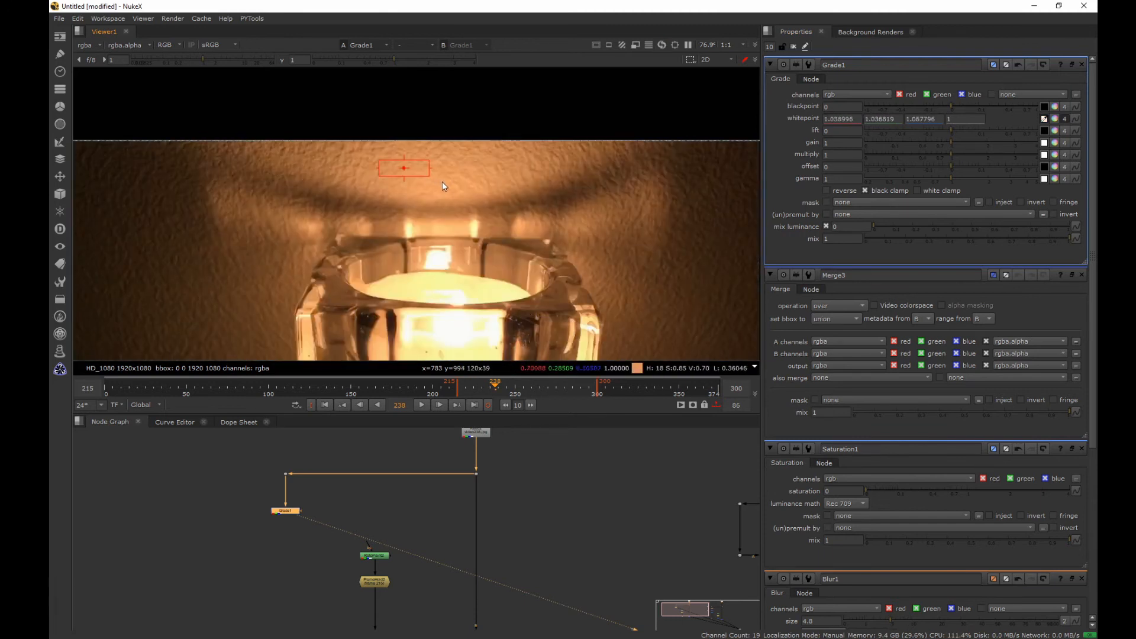
pyautogui.keyDown('ctrl'); pyautogui.keyDown('alt'); pyautogui.keyDown('shift'); pyautogui.moveTo(356, 151); pyautogui.dragTo(428, 169); pyautogui.keyUp('shift'); pyautogui.keyUp('alt'); pyautogui.keyUp('ctrl')
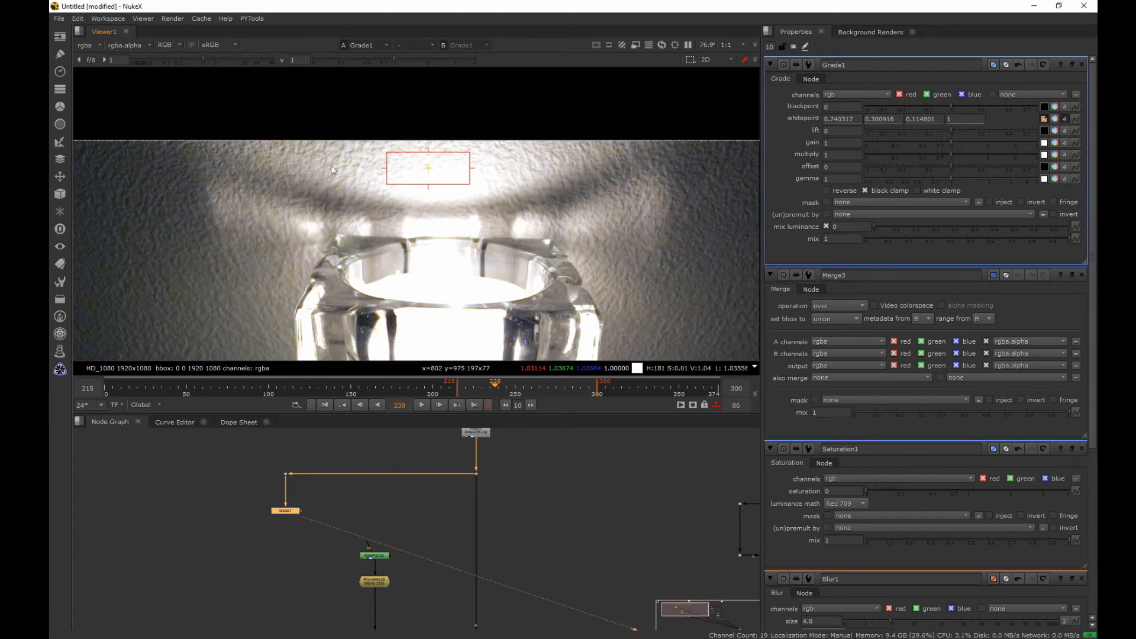
# Add a Saturation node below the Grade, set its saturation to 0, and view the whole frame
pyautogui.moveTo(243, 261); pyautogui.dragTo(366, 220, button='middle')
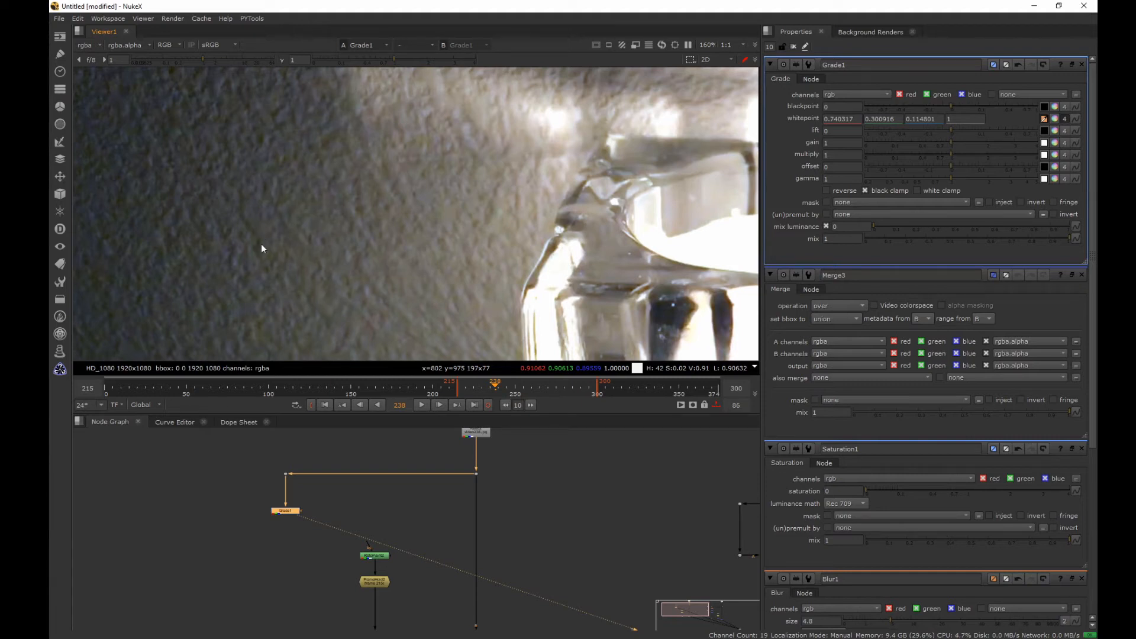
pyautogui.click(329, 543)
pyautogui.press('Tab')
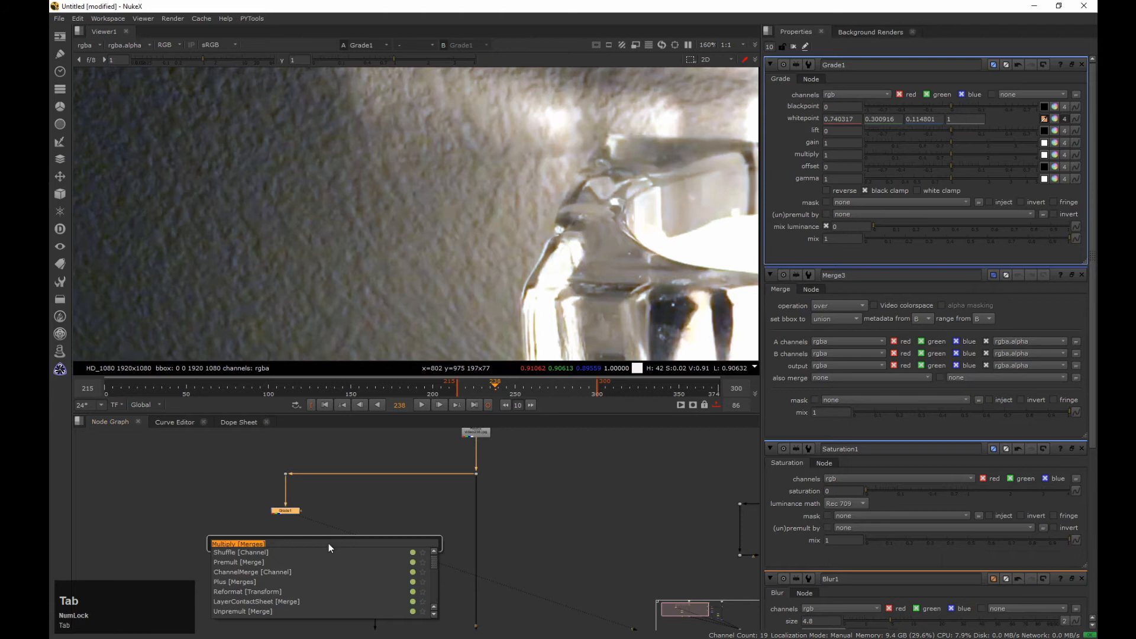
pyautogui.write('sau')
pyautogui.press('Return')
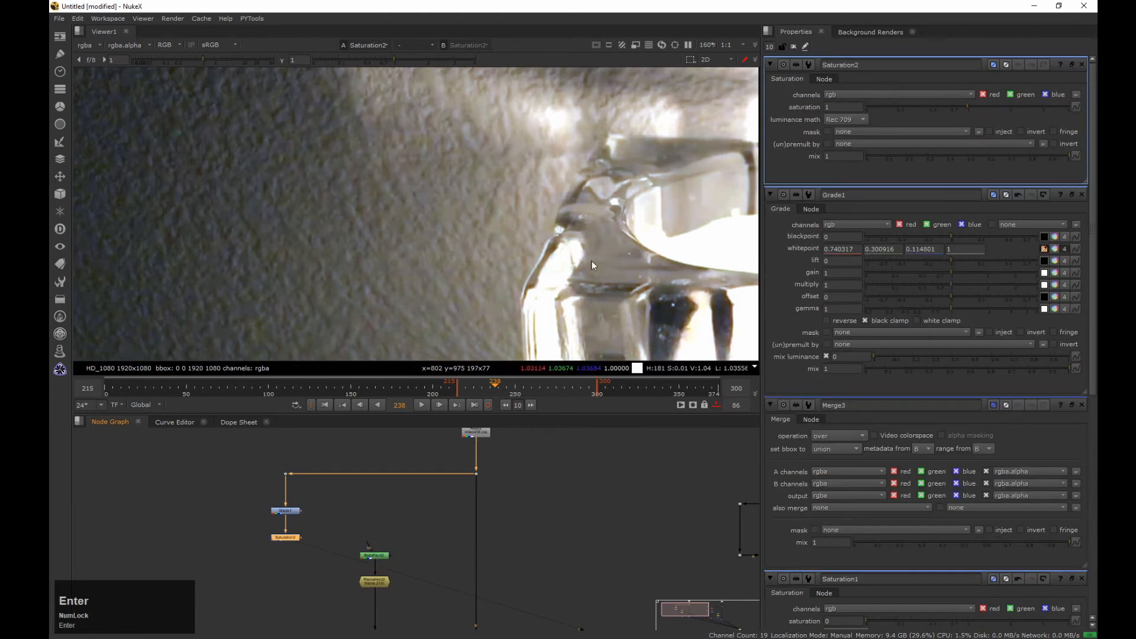
pyautogui.moveTo(959, 106); pyautogui.dragTo(857, 101)
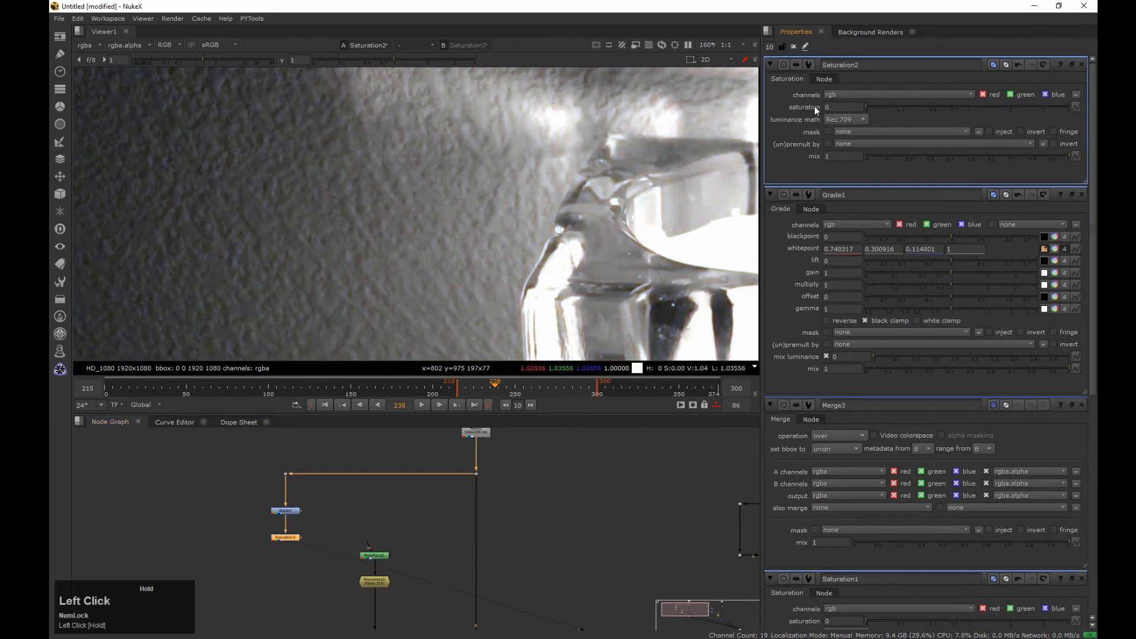
pyautogui.click(264, 548)
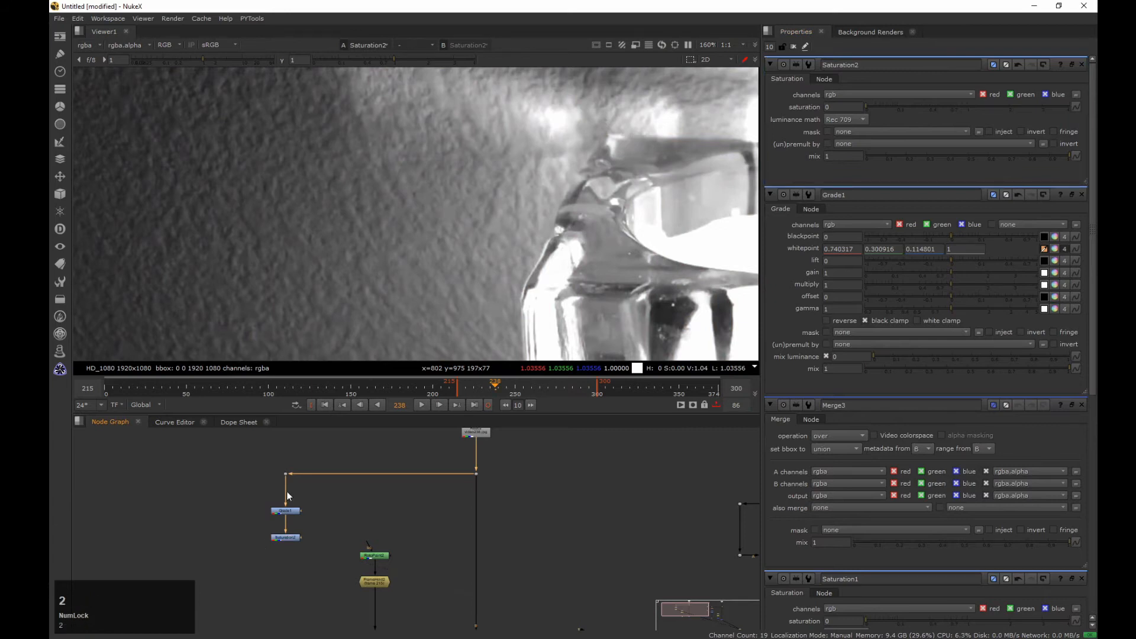
pyautogui.press('f')
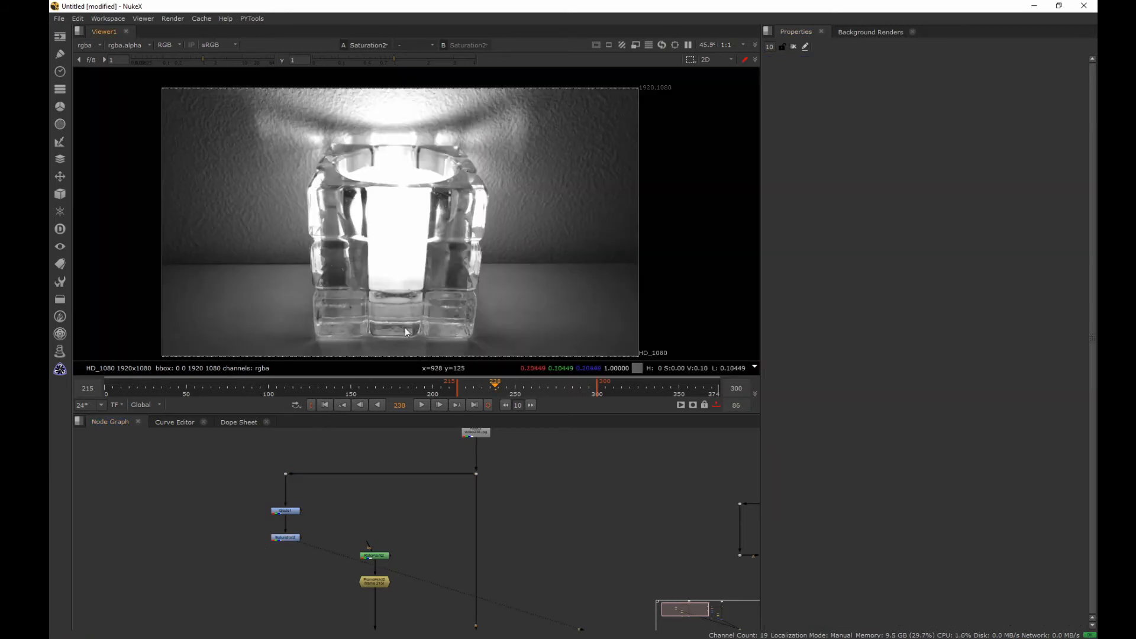
# Add a Multiply merge below the FrameHold, feed its A input from the Saturation node through a Dot, and view the result
pyautogui.moveTo(413, 519); pyautogui.dragTo(348, 466, button='middle')
pyautogui.moveTo(178, 467); pyautogui.dragTo(237, 497)
pyautogui.press('Tab')
pyautogui.write('mu')
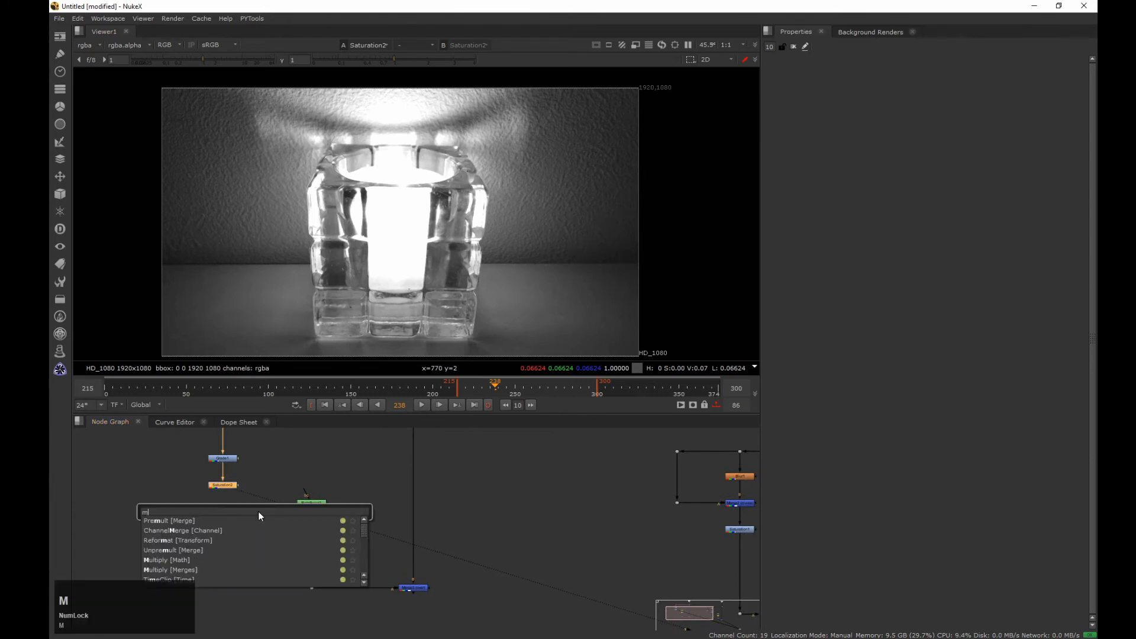
pyautogui.press('Down')
pyautogui.press('Down')
pyautogui.press('Down')
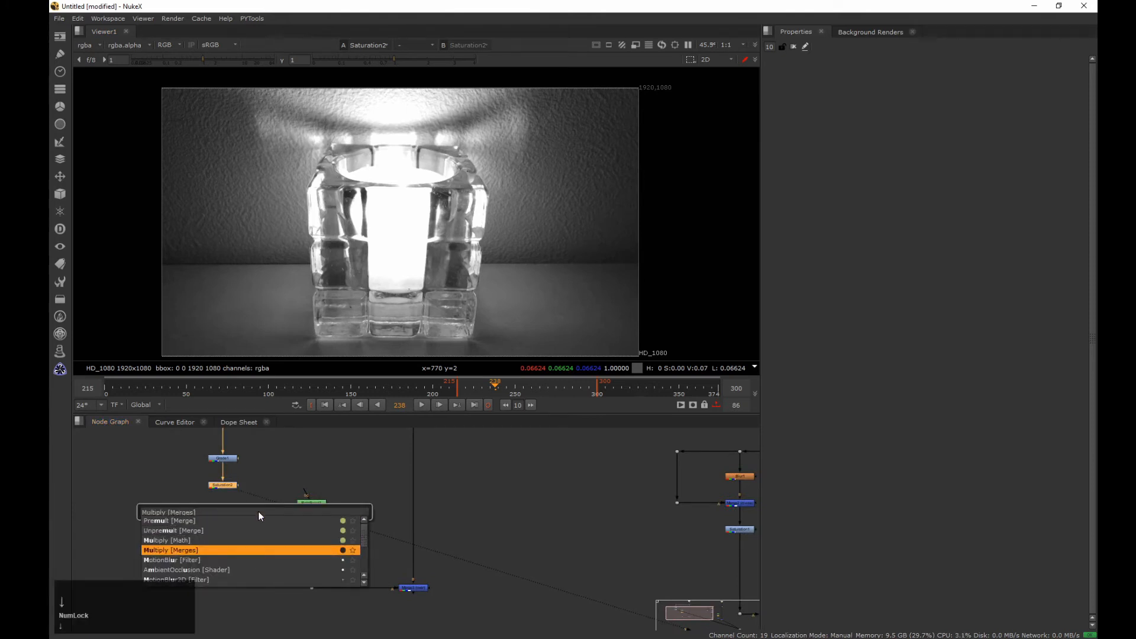
pyautogui.press('Return')
pyautogui.moveTo(278, 486); pyautogui.dragTo(314, 565)
pyautogui.keyDown('ctrl'); pyautogui.moveTo(265, 528); pyautogui.dragTo(223, 558); pyautogui.keyUp('ctrl')
pyautogui.moveTo(318, 567); pyautogui.dragTo(317, 563)
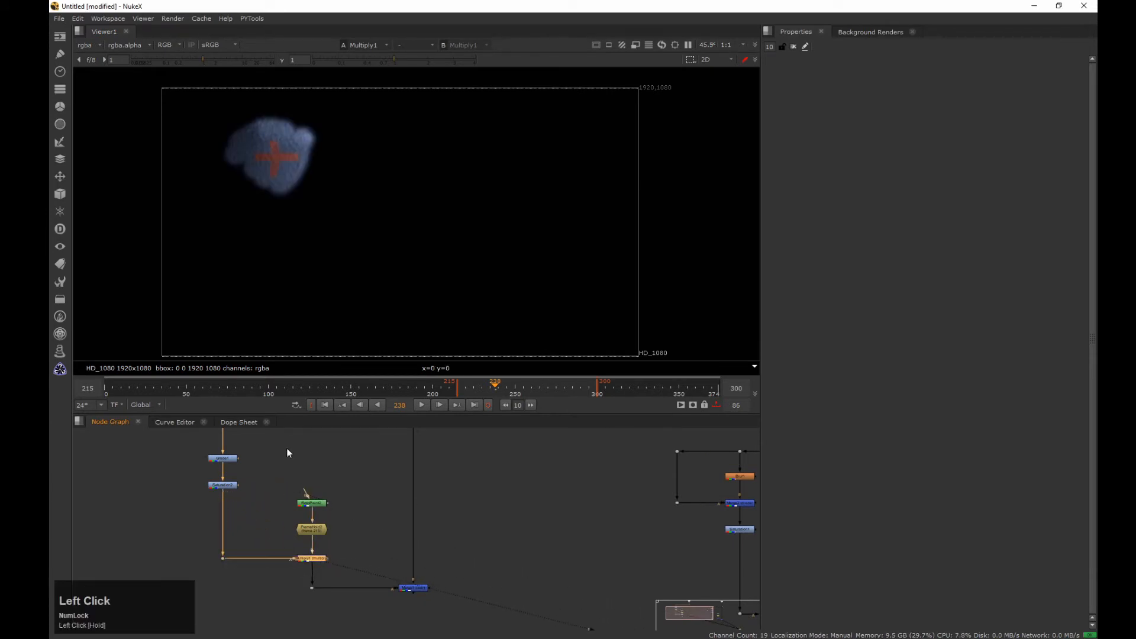
# View the final Merge of the whitepoint Grade branch over the candle footage
pyautogui.moveTo(464, 547); pyautogui.dragTo(398, 596)
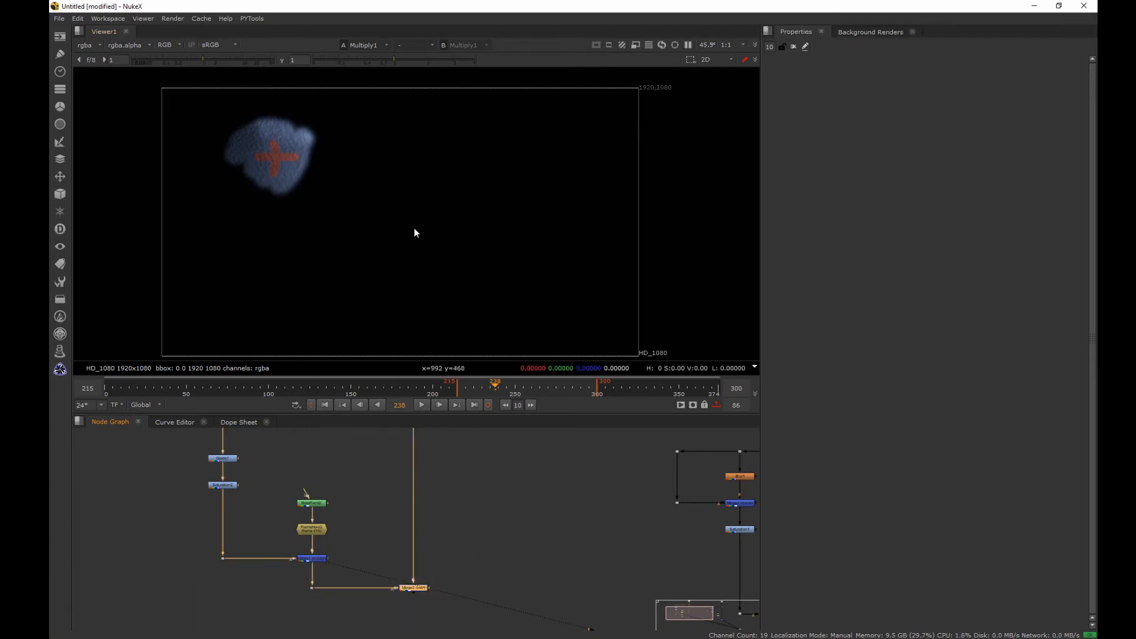
pyautogui.press('2')
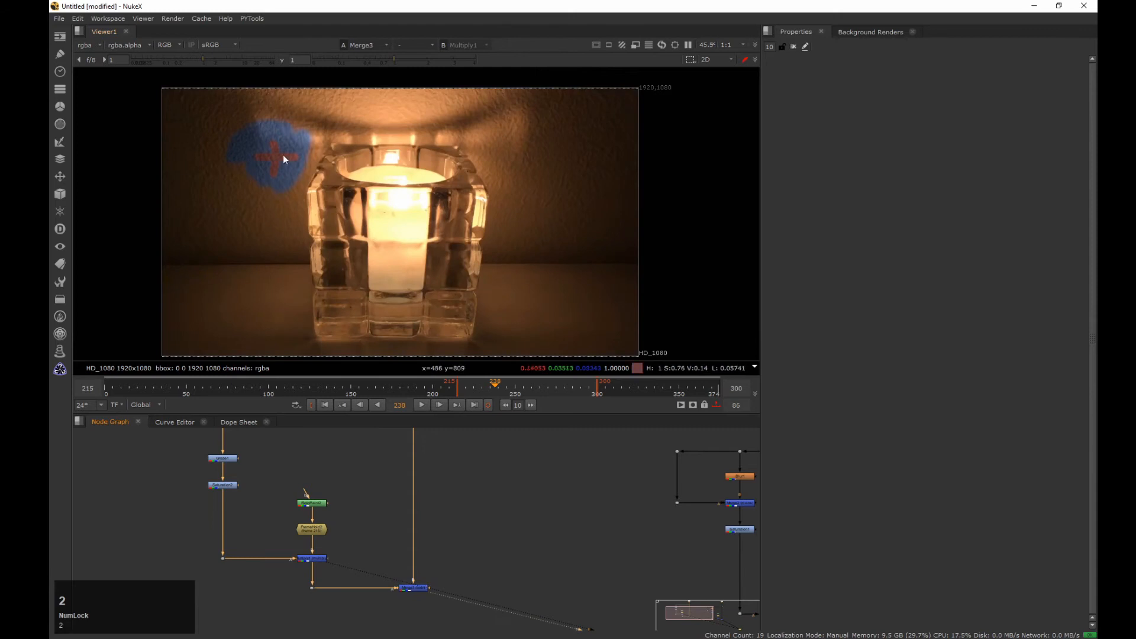
pyautogui.moveTo(284, 155); pyautogui.dragTo(328, 167, button='middle')
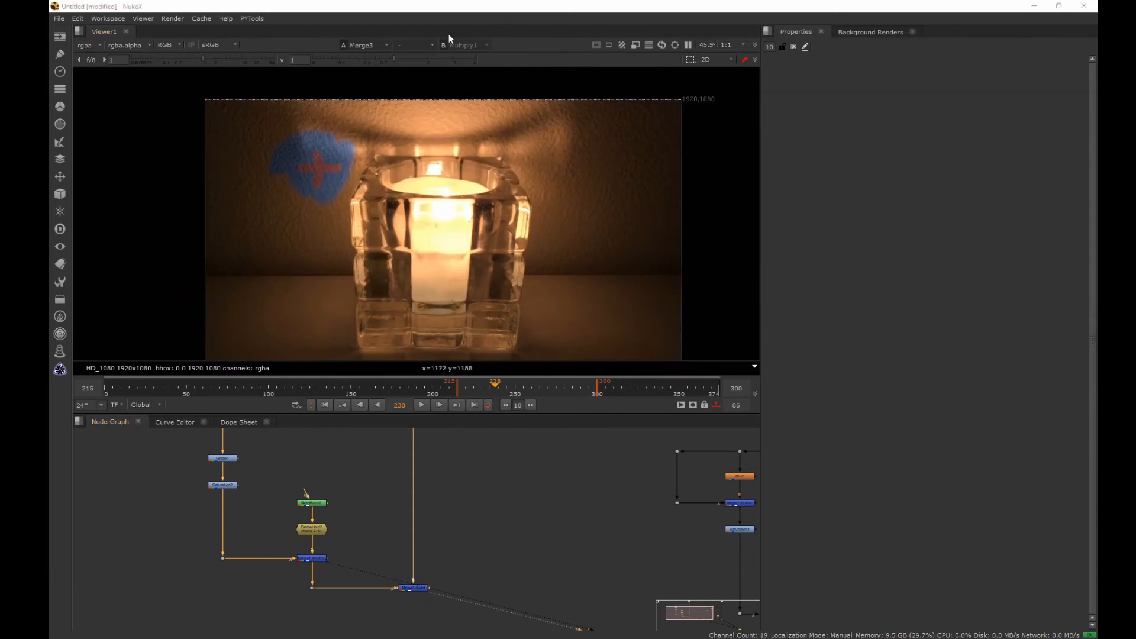
pyautogui.moveTo(460, 493); pyautogui.dragTo(310, 499, button='middle')
pyautogui.scroll(-4, 465, 486)
pyautogui.moveTo(348, 498); pyautogui.dragTo(254, 552)
pyautogui.click(297, 541)
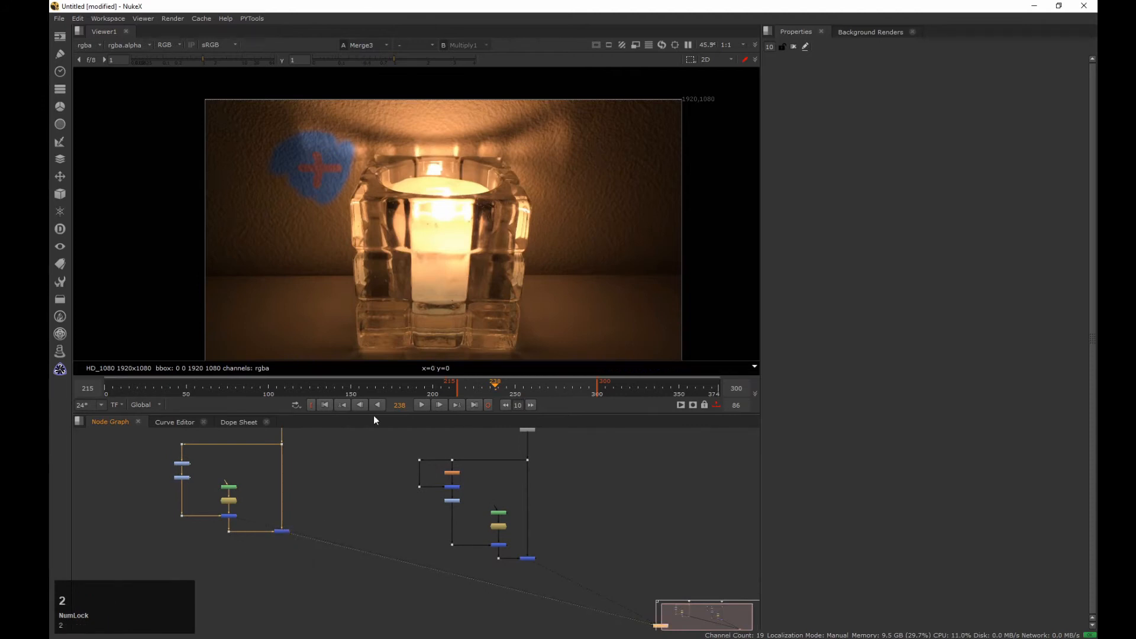
# Compare the final Merge of the divide branch with that of the whitepoint branch, and play back the whitepoint version
pyautogui.moveTo(431, 205); pyautogui.dragTo(408, 189, button='middle')
pyautogui.moveTo(481, 466); pyautogui.dragTo(456, 448, button='middle')
pyautogui.moveTo(547, 526); pyautogui.dragTo(497, 559)
pyautogui.press('3')
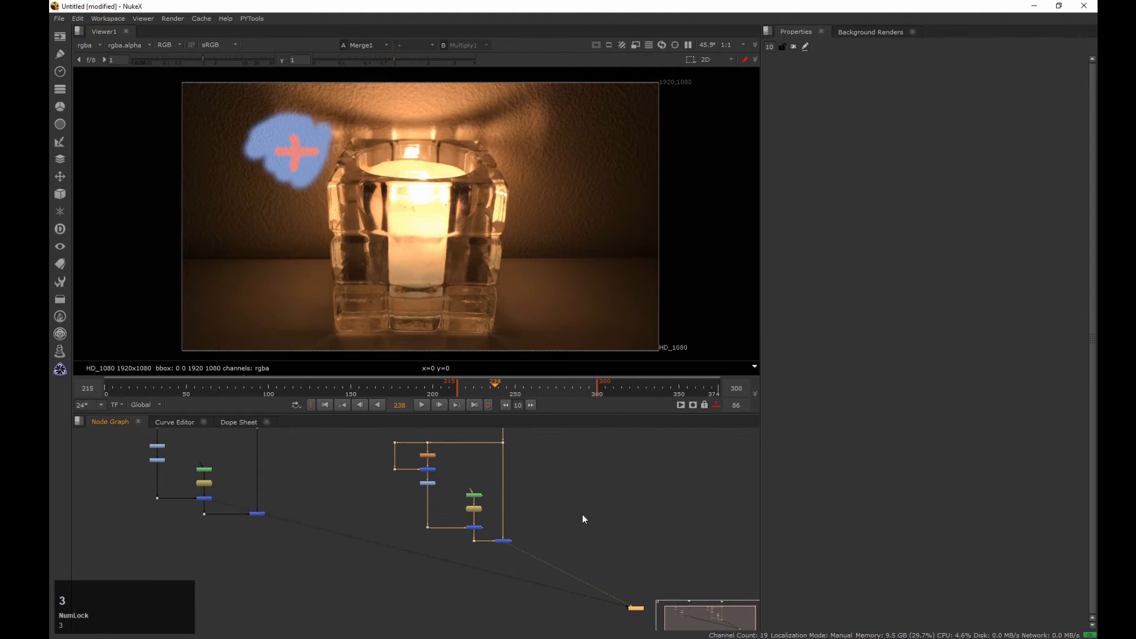
pyautogui.press('2')
pyautogui.press('3')
pyautogui.press('2')
pyautogui.press('3')
pyautogui.press('2')
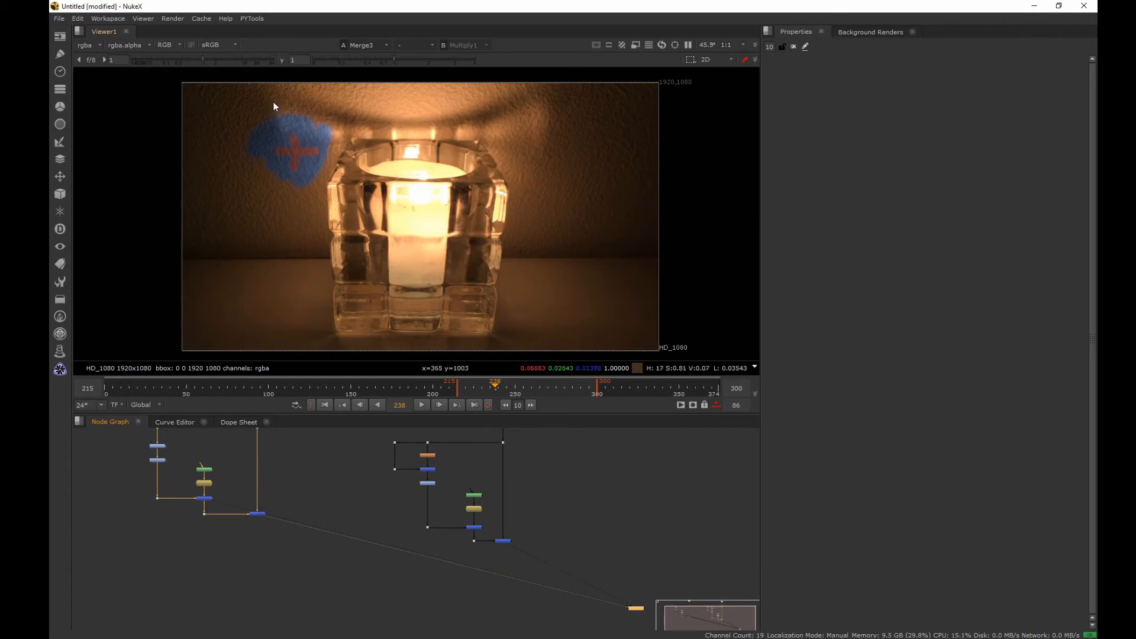
pyautogui.click(422, 405)
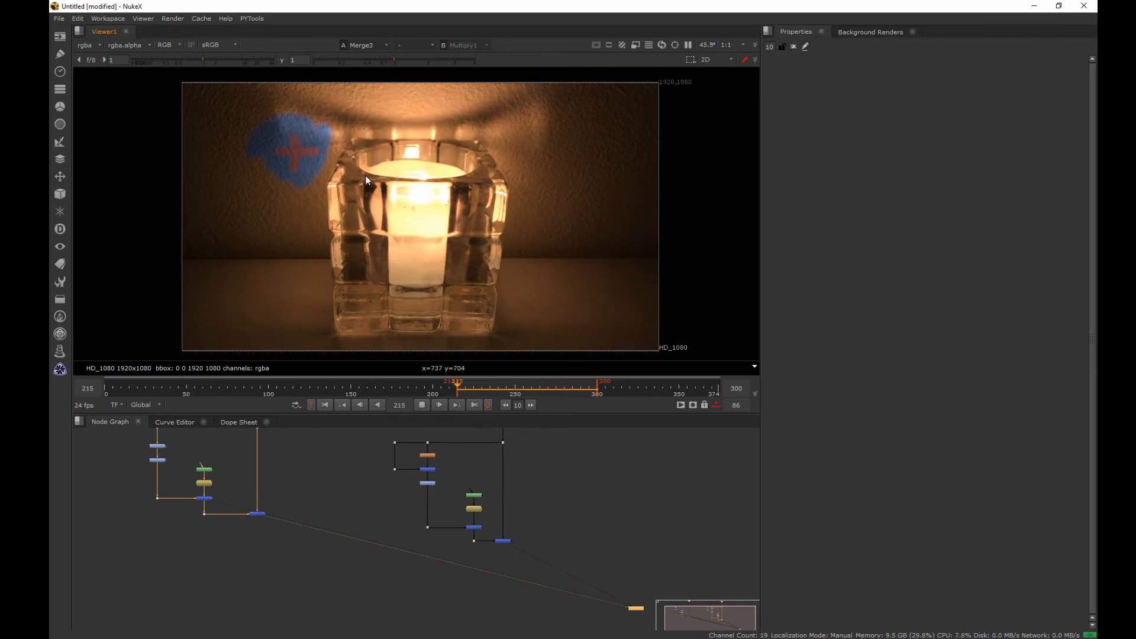
pyautogui.click(422, 405)
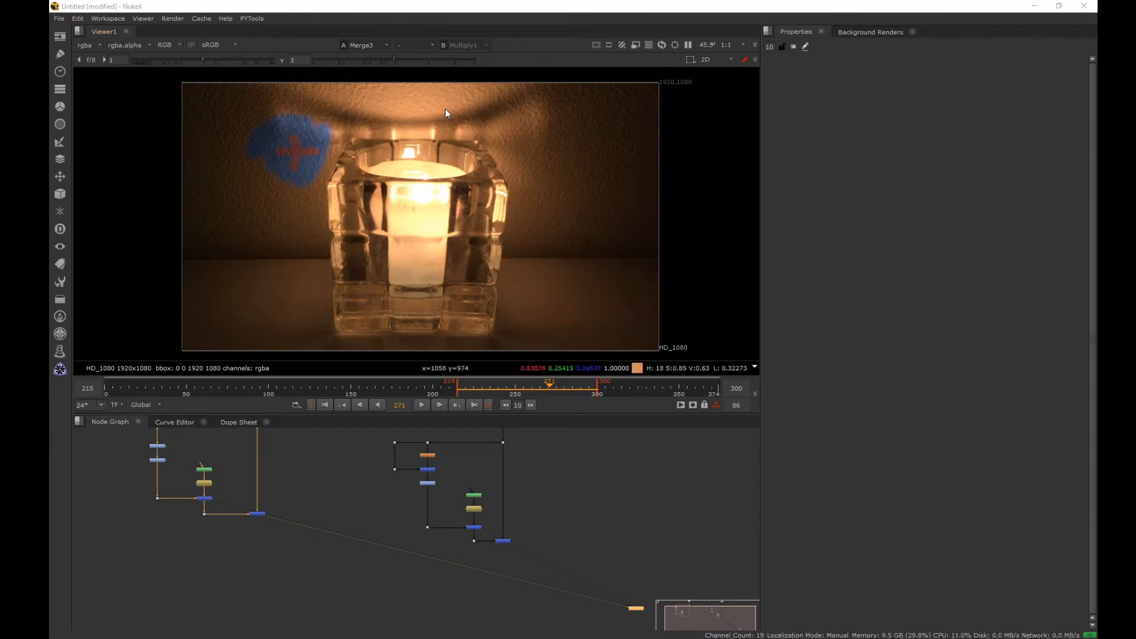
# Insert a Transform between the FrameHold and the Multiply, tidy the branch, and translate the painted patch to x 850, y 100
pyautogui.click(282, 538)
pyautogui.moveTo(210, 502); pyautogui.dragTo(215, 534)
pyautogui.click(187, 515)
pyautogui.press('t')
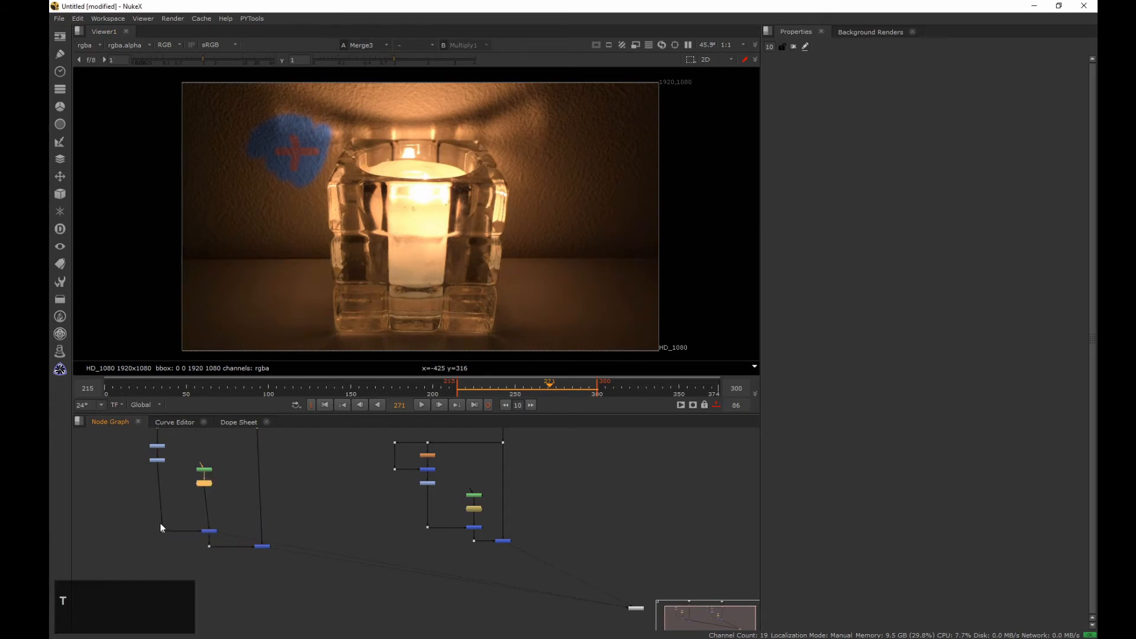
pyautogui.moveTo(137, 523); pyautogui.dragTo(204, 527)
pyautogui.click(220, 528)
pyautogui.click(209, 498)
pyautogui.keyDown('ctrl'); pyautogui.moveTo(430, 226); pyautogui.dragTo(517, 142); pyautogui.keyUp('ctrl')
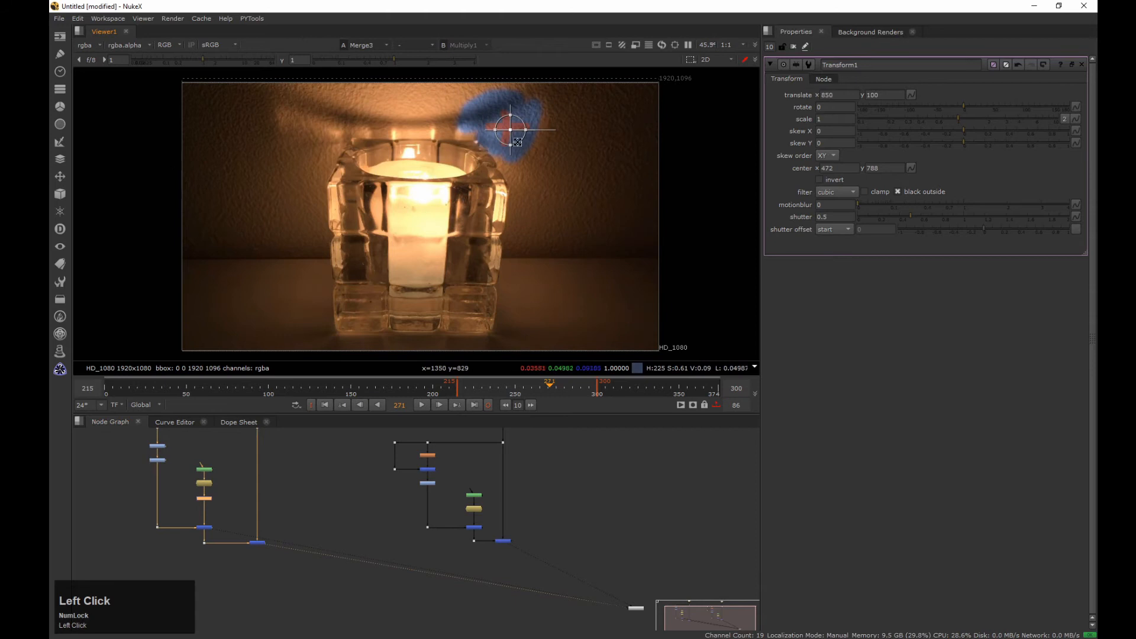
# Close the Transform's properties and play back the composite with the relocated paint patch
pyautogui.click(786, 57)
pyautogui.click(794, 45)
pyautogui.click(421, 404)
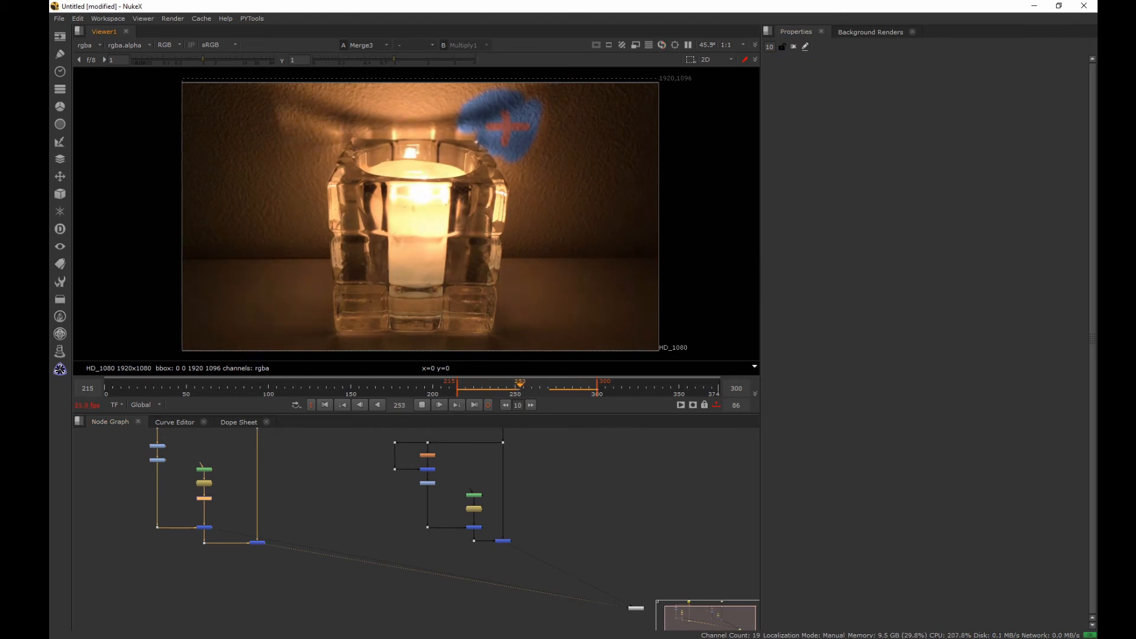
pyautogui.click(422, 404)
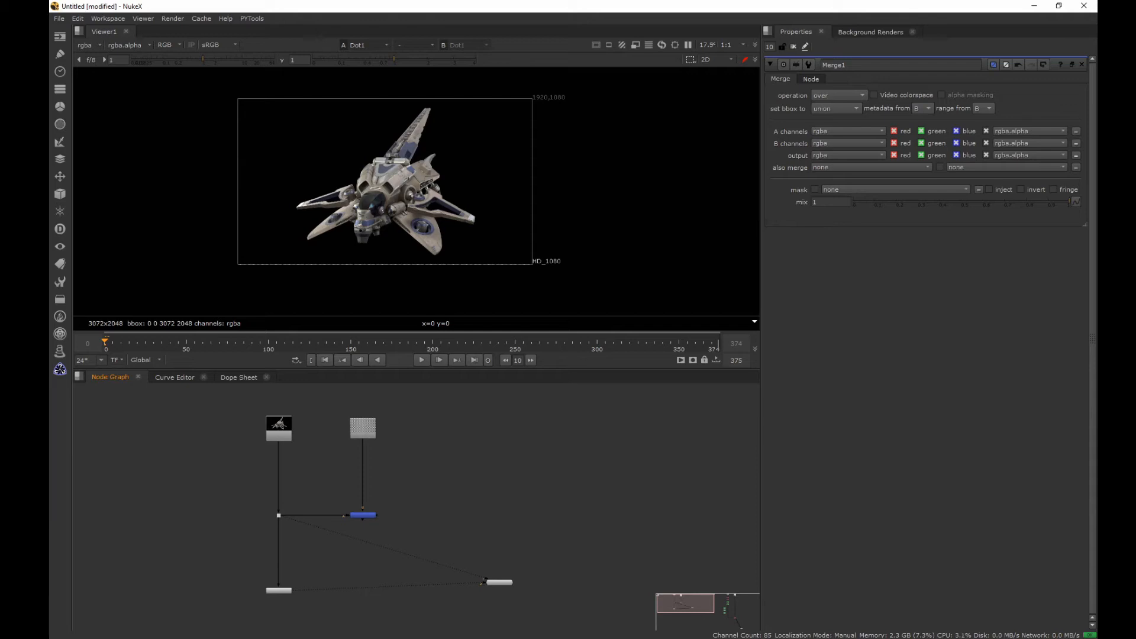
# Connect the LayerContactSheet to the spaceship Merge, view it, and set the Merge's also merge to all
pyautogui.moveTo(315, 569); pyautogui.dragTo(259, 614)
pyautogui.press('2')
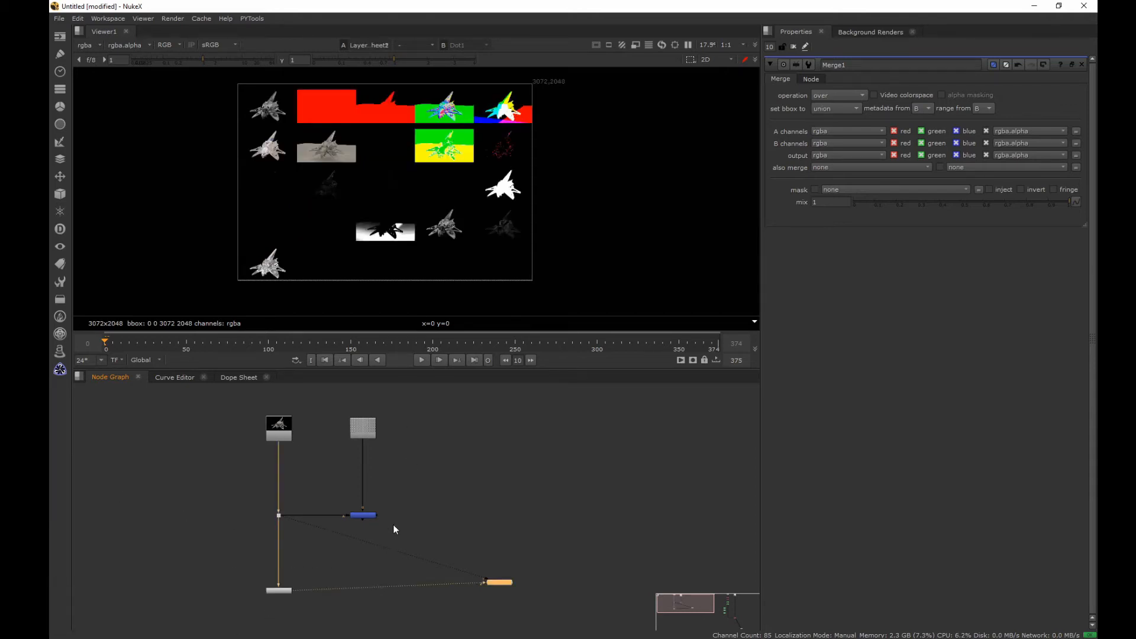
pyautogui.moveTo(275, 539); pyautogui.dragTo(362, 516)
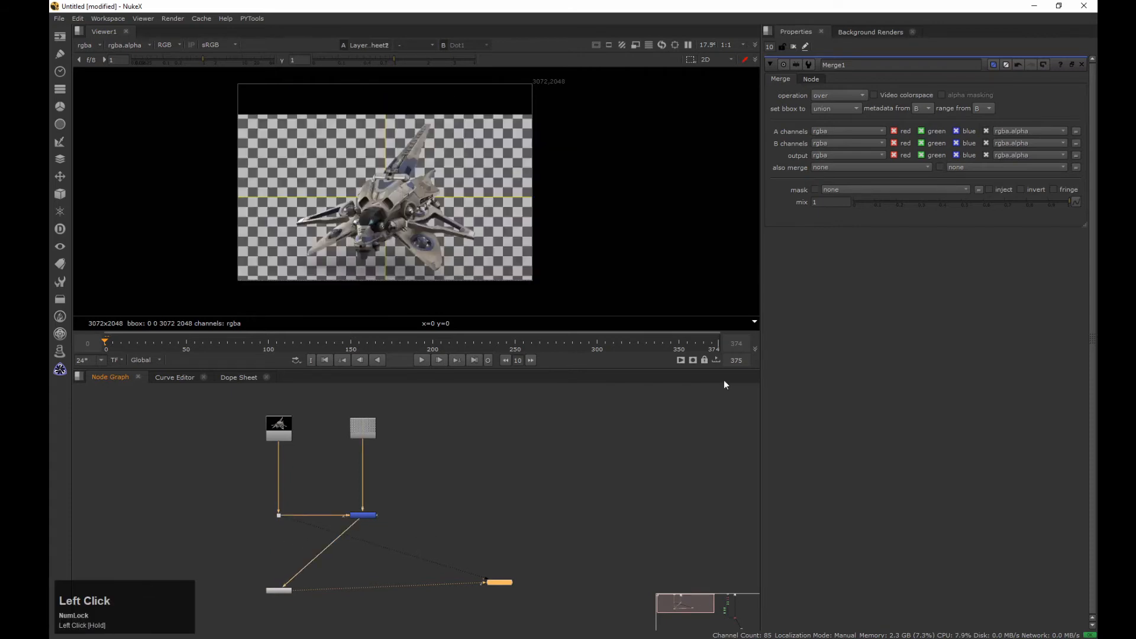
pyautogui.click(832, 167)
pyautogui.click(834, 178)
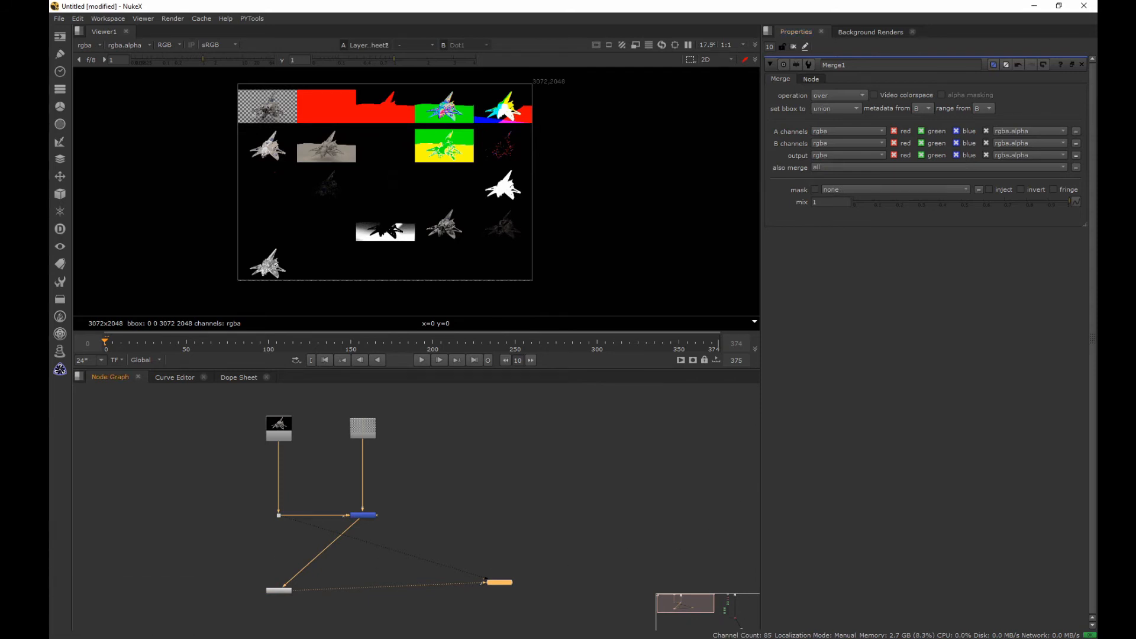
# View the Merge, its CheckerBoard input alone, and the Merge again to compare the images
pyautogui.moveTo(399, 480); pyautogui.dragTo(320, 536)
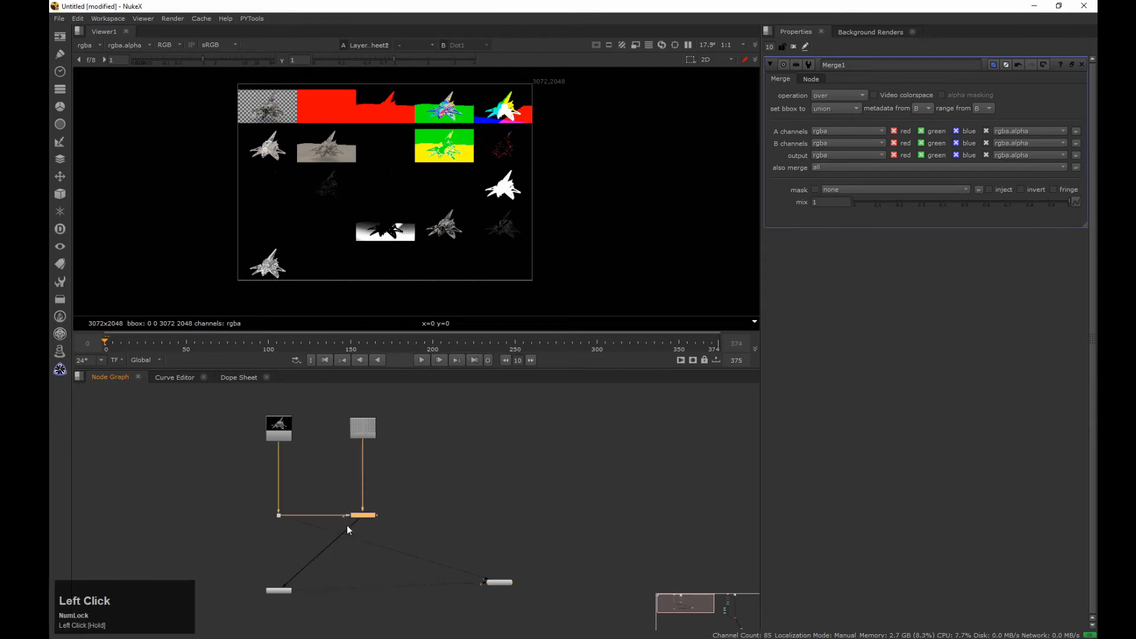
pyautogui.press('1')
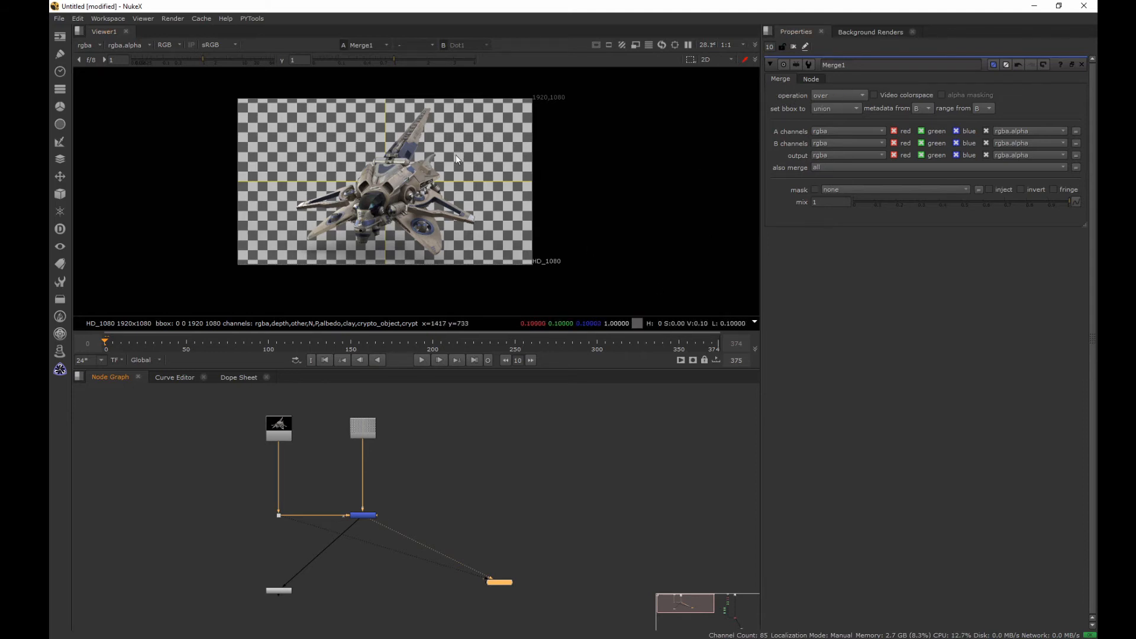
pyautogui.moveTo(321, 456); pyautogui.dragTo(322, 454)
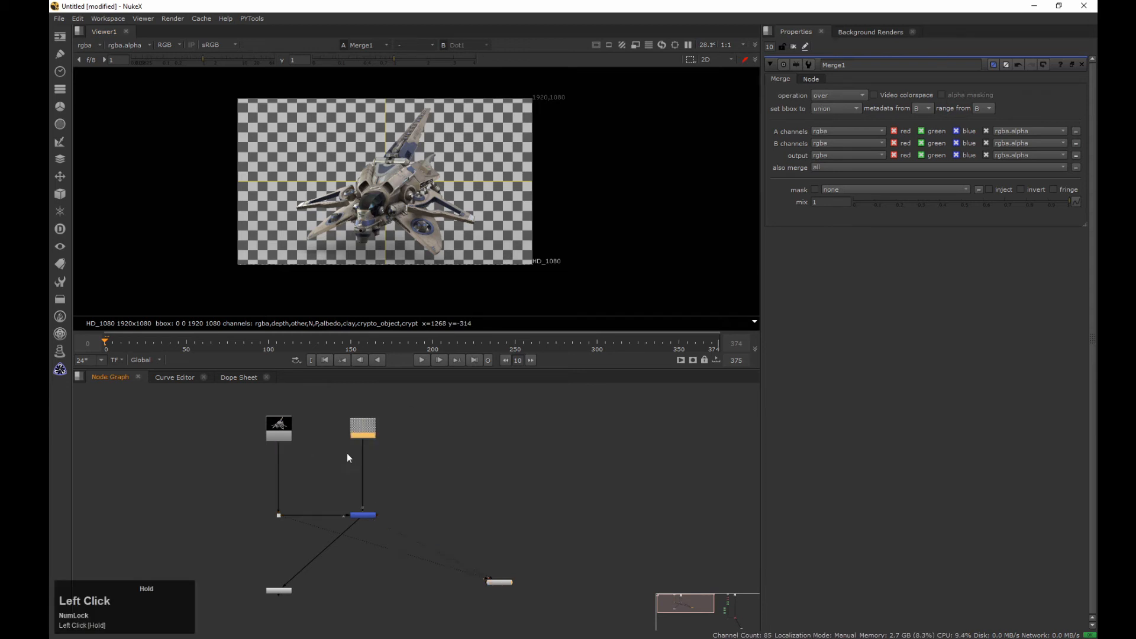
pyautogui.press('1')
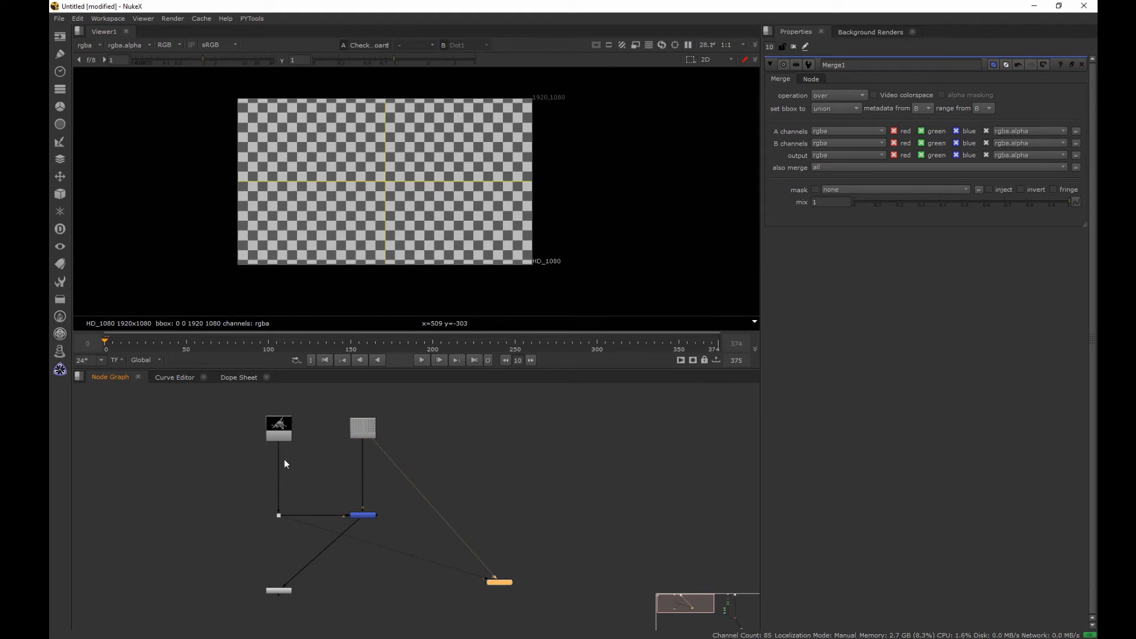
pyautogui.moveTo(330, 485); pyautogui.dragTo(418, 545)
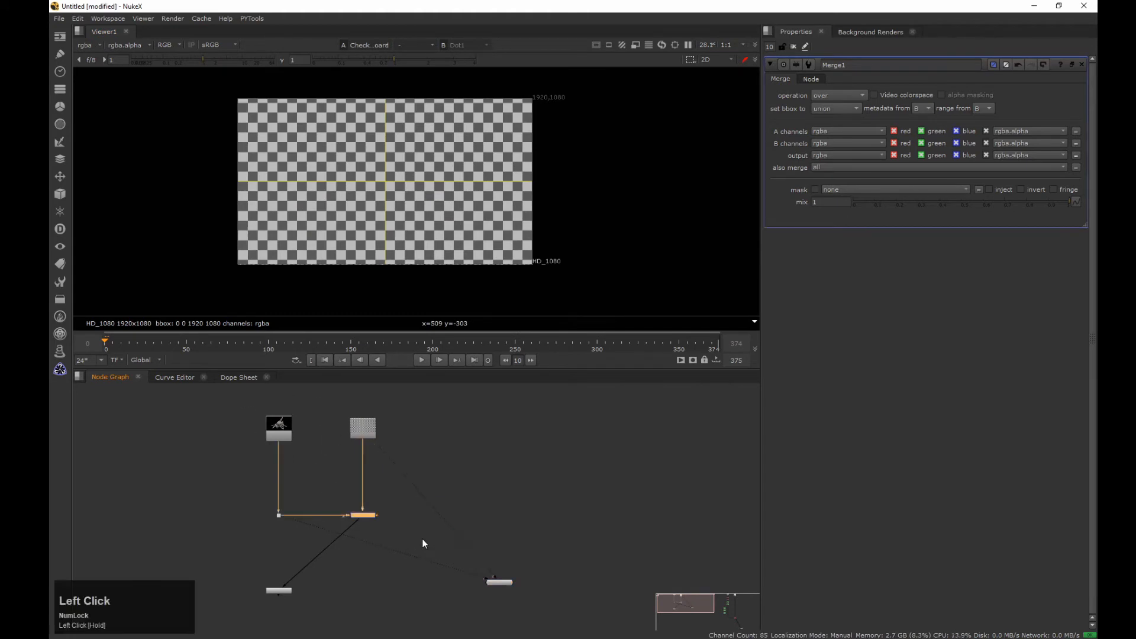
pyautogui.press('2')
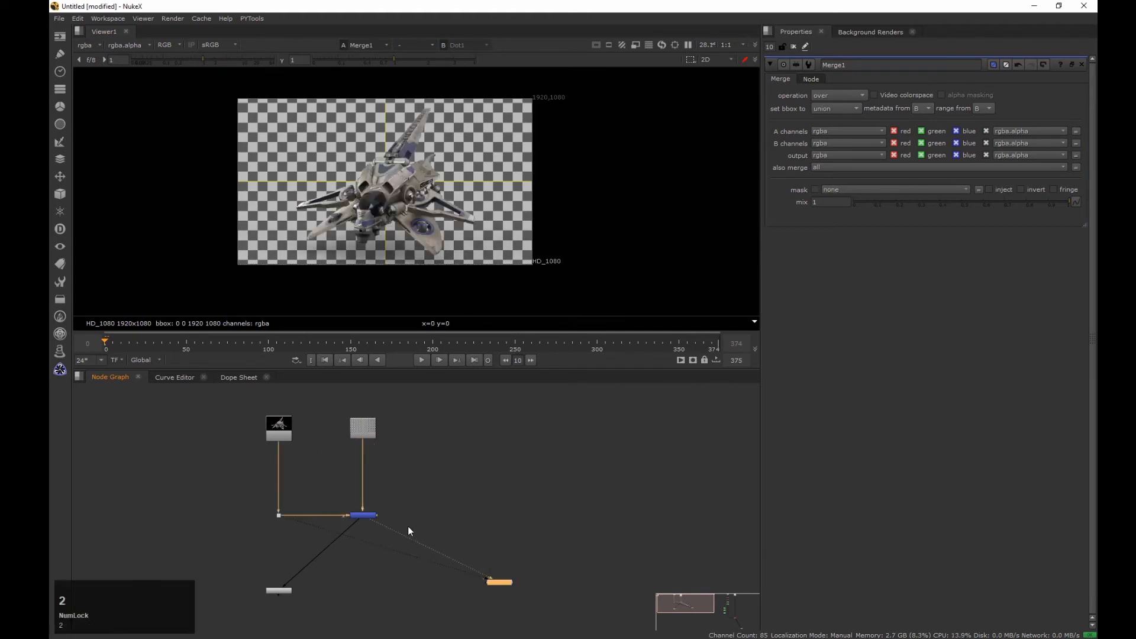
# Set the Merge's A channels to none and check both the Merge and the LayerContactSheet in the viewer
pyautogui.click(819, 132)
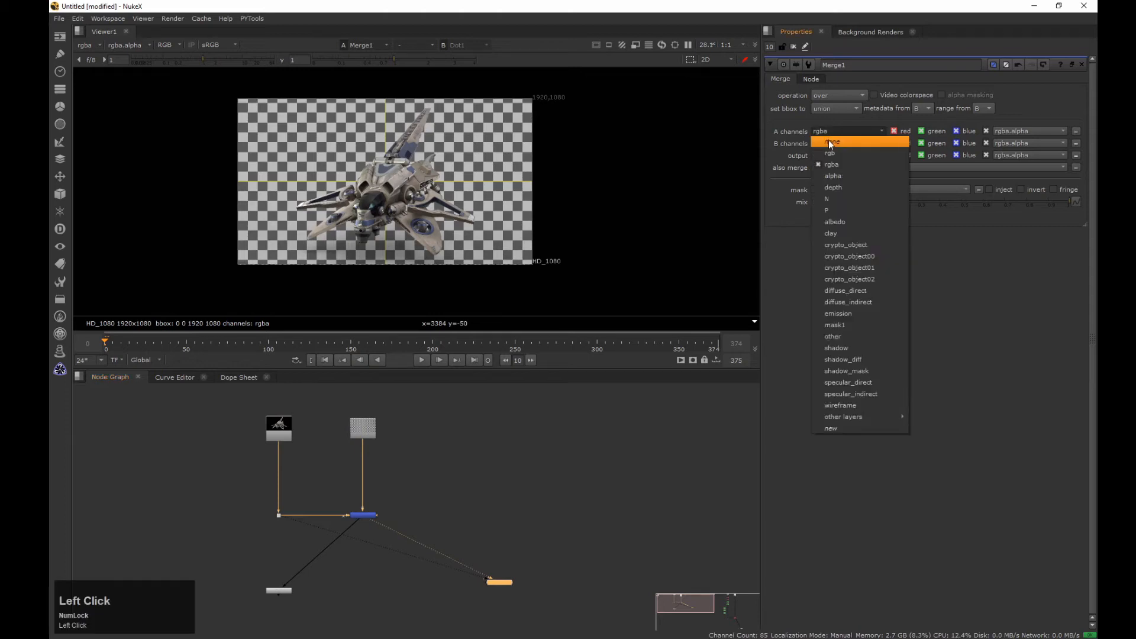
pyautogui.click(851, 141)
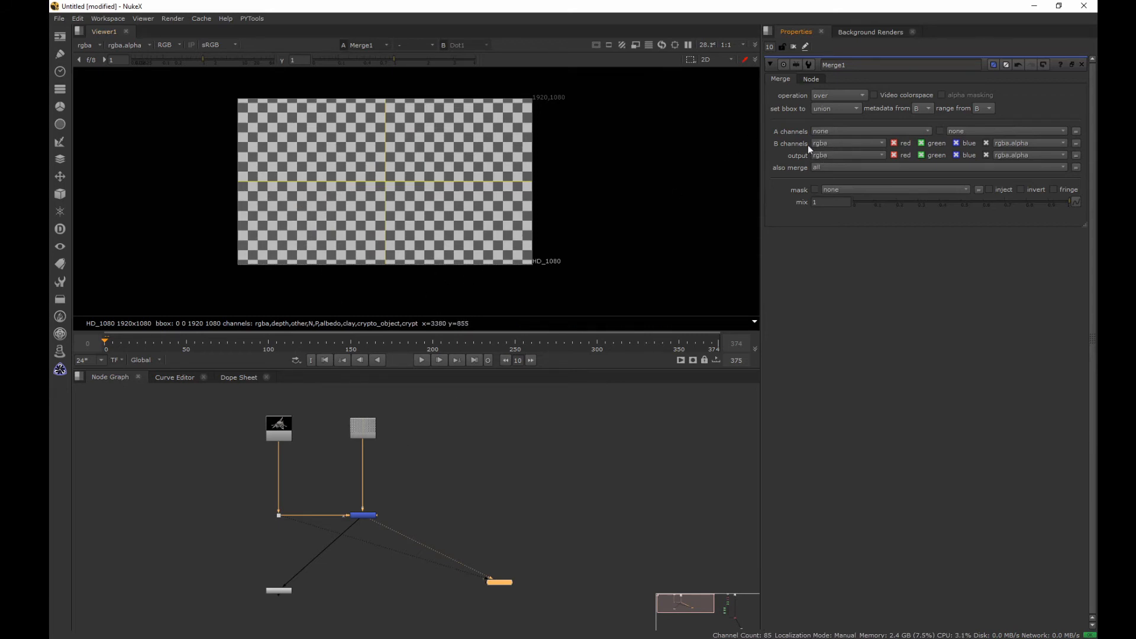
pyautogui.moveTo(393, 492); pyautogui.dragTo(329, 542)
pyautogui.press('2')
pyautogui.moveTo(224, 553); pyautogui.dragTo(317, 606)
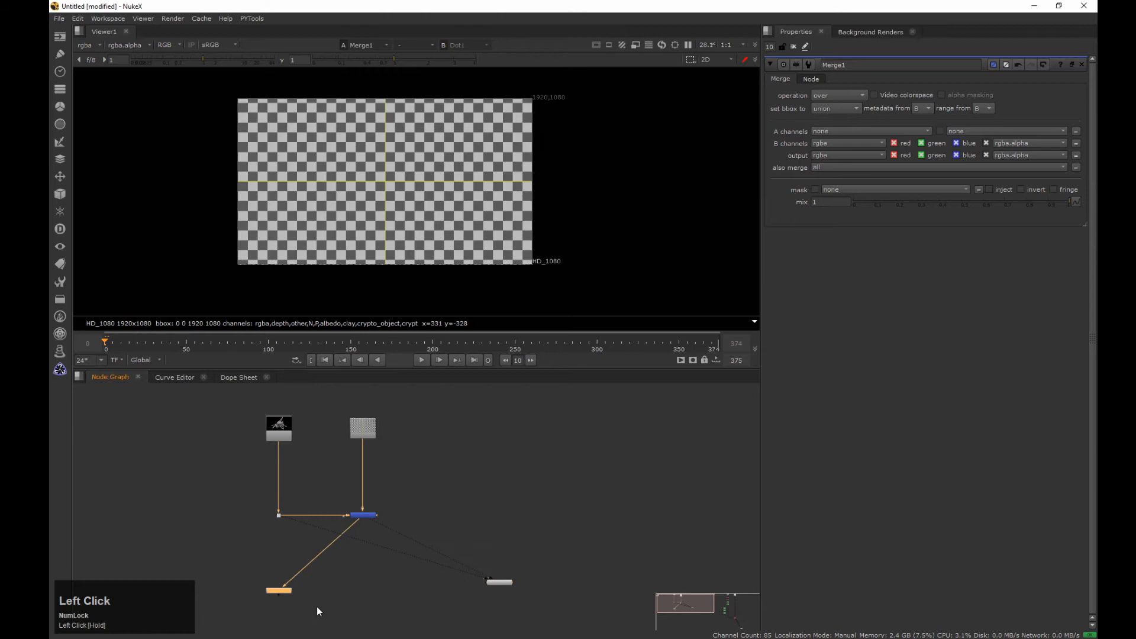
pyautogui.press('2')
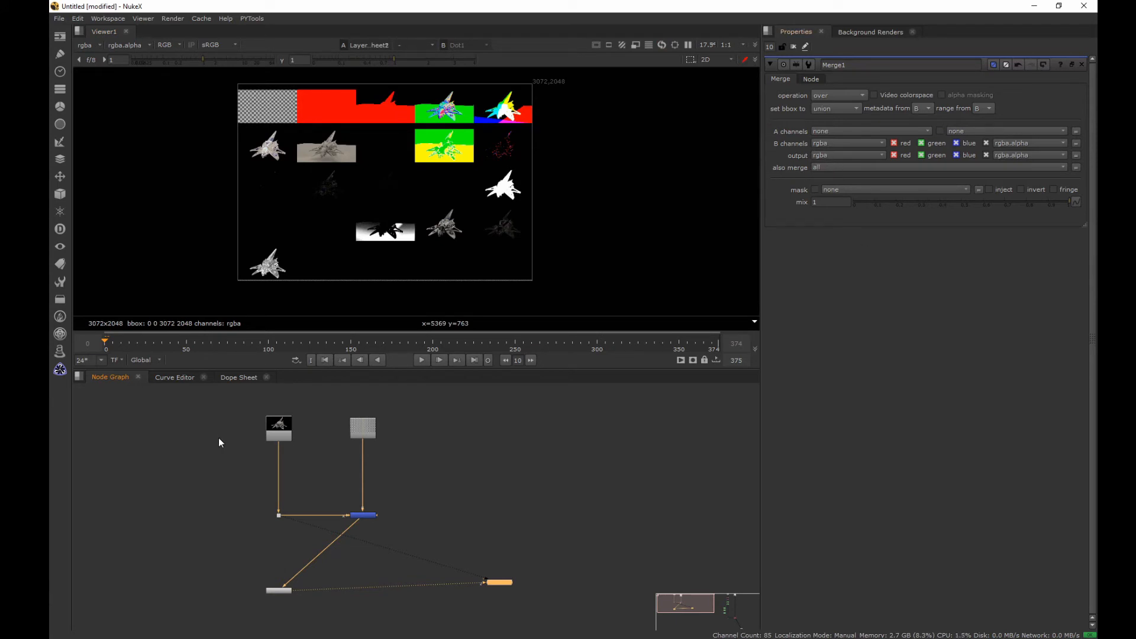
pyautogui.click(362, 516)
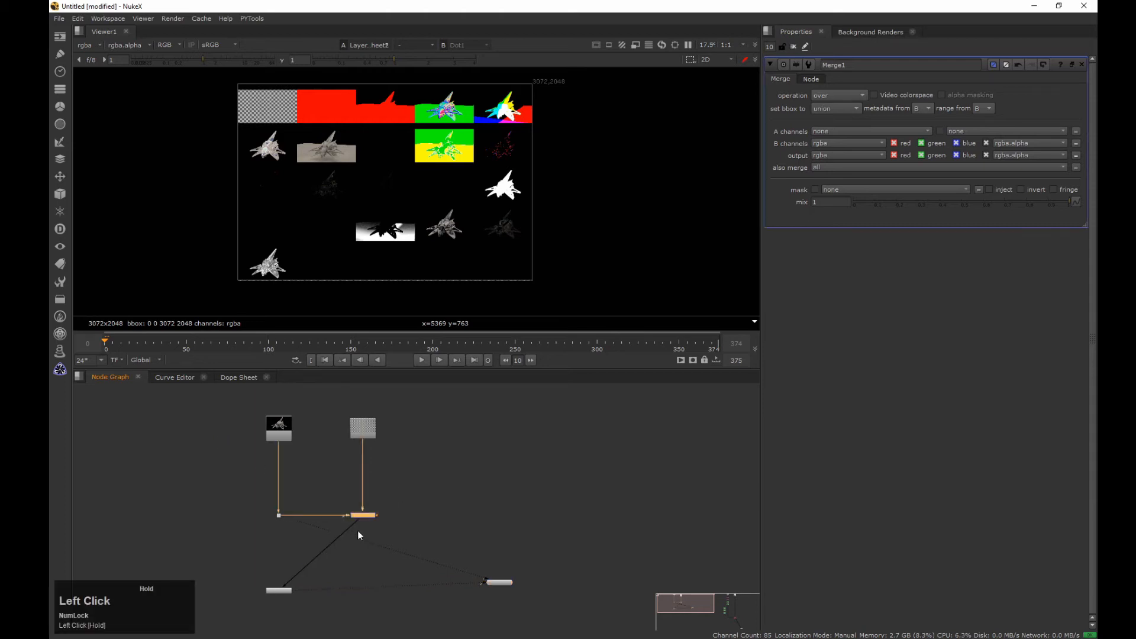
pyautogui.press('2')
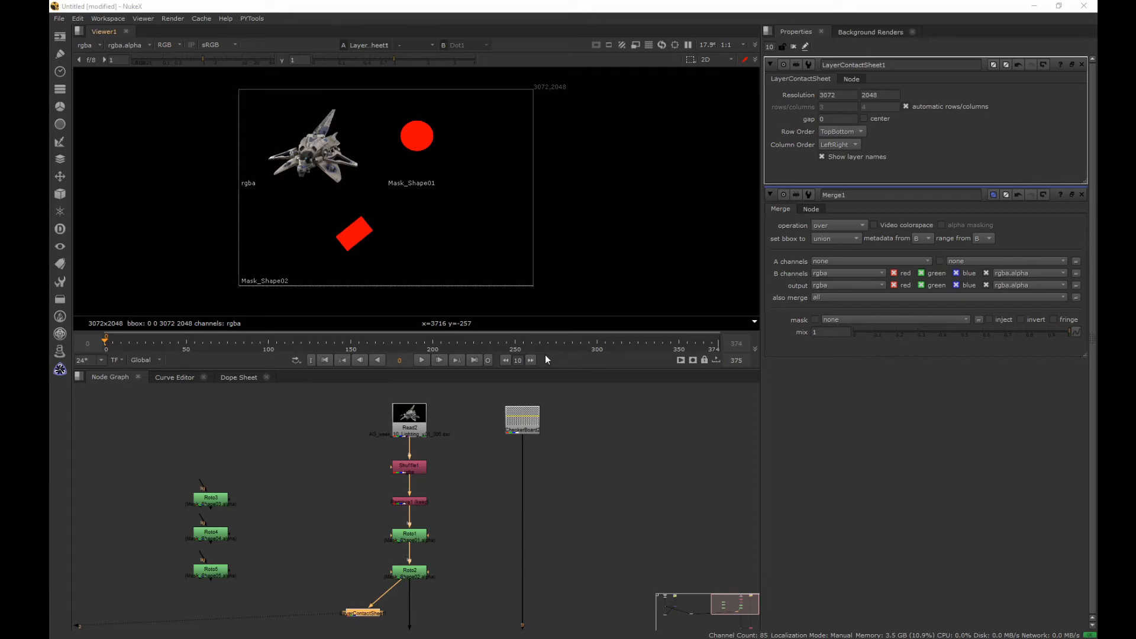
# Examine the spaceship branch with its Roto masks down to the pink node joining it with the CheckerBoard
pyautogui.scroll(-2, 418, 454)
pyautogui.moveTo(418, 456); pyautogui.dragTo(445, 457, button='middle')
pyautogui.moveTo(482, 563); pyautogui.dragTo(426, 452, button='middle')
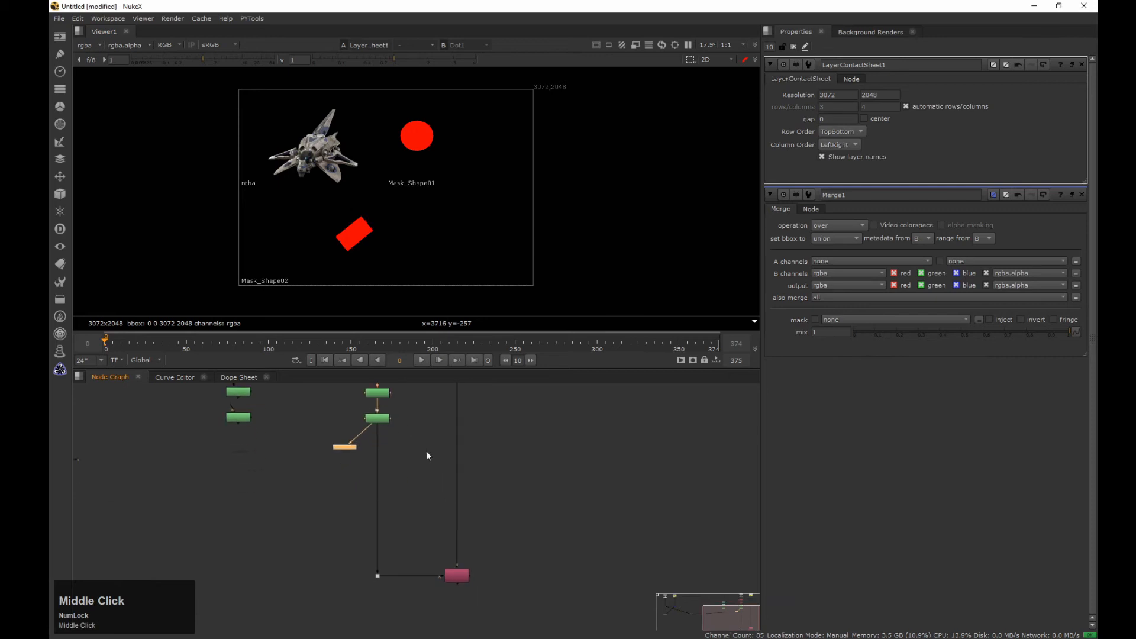
pyautogui.scroll(4, 468, 535)
pyautogui.moveTo(469, 537); pyautogui.dragTo(464, 505, button='middle')
pyautogui.click(464, 505)
pyautogui.moveTo(500, 576); pyautogui.dragTo(496, 512, button='middle')
pyautogui.moveTo(528, 472); pyautogui.dragTo(532, 465, button='middle')
pyautogui.scroll(-4, 465, 458)
pyautogui.moveTo(459, 449); pyautogui.dragTo(352, 546, button='middle')
pyautogui.scroll(-2, 413, 487)
# Connect the LayerContactSheet to the output of the pink joining node, view it, and place it below that node
pyautogui.click(364, 407)
pyautogui.moveTo(307, 477); pyautogui.dragTo(396, 481)
pyautogui.press('2')
pyautogui.moveTo(365, 424); pyautogui.dragTo(361, 572)
pyautogui.moveTo(397, 484); pyautogui.dragTo(400, 611)
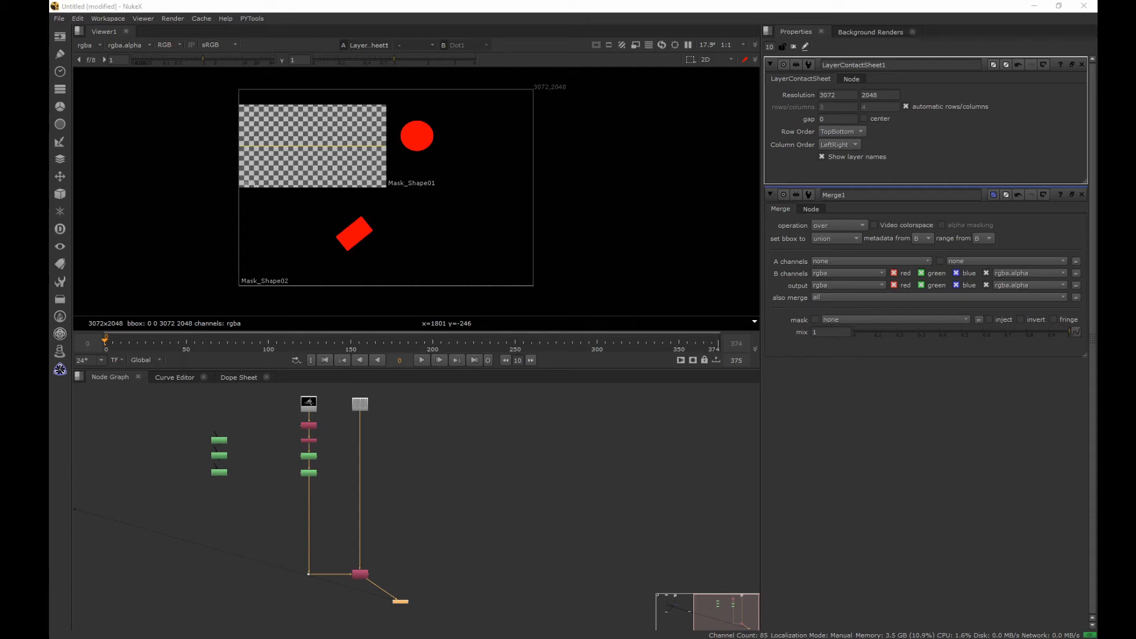
# Insert the three loose Roto nodes into the spaceship branch and compare the contact sheet fed from the Dot and the pink node
pyautogui.moveTo(219, 440); pyautogui.dragTo(307, 487)
pyautogui.moveTo(222, 461); pyautogui.dragTo(308, 500)
pyautogui.moveTo(219, 472); pyautogui.dragTo(313, 513)
pyautogui.press('\\')
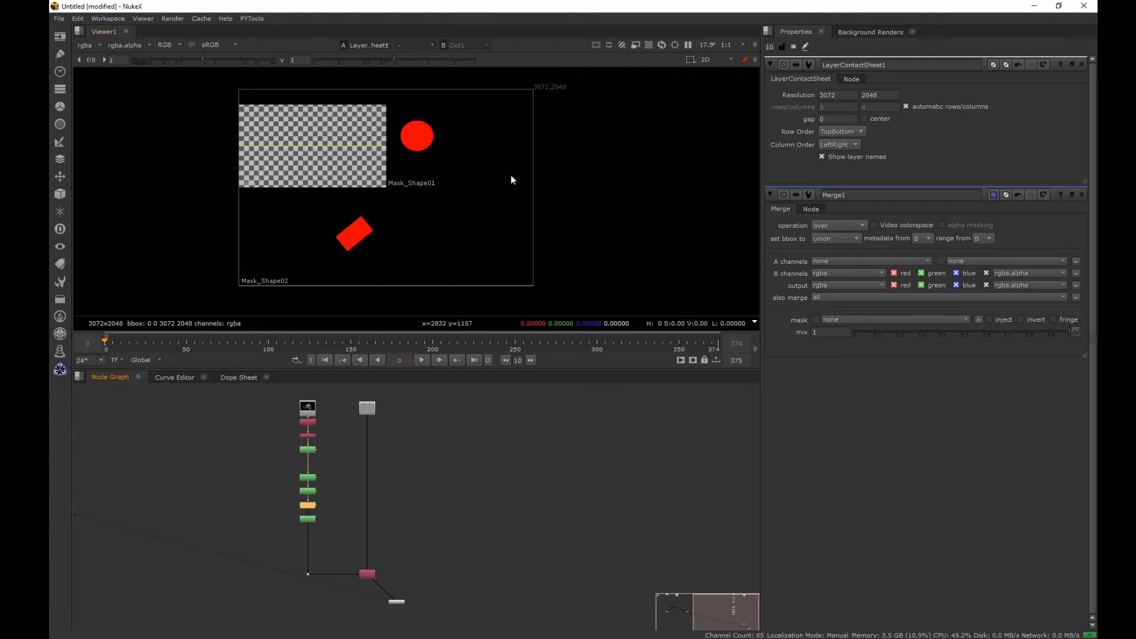
pyautogui.moveTo(377, 590); pyautogui.dragTo(308, 574)
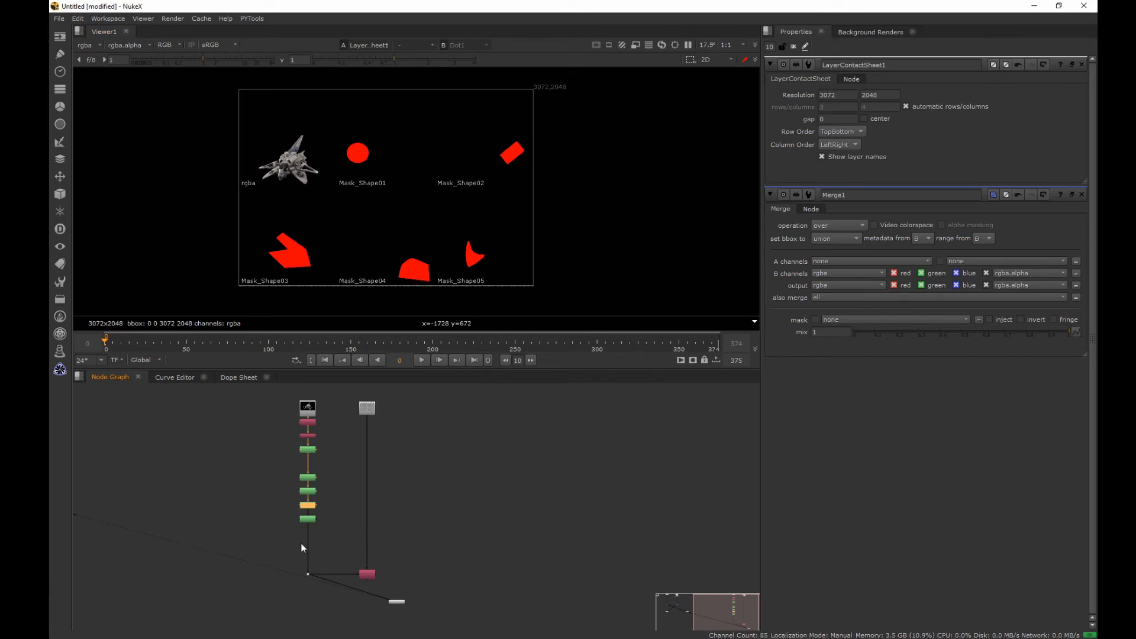
pyautogui.moveTo(331, 581); pyautogui.dragTo(368, 577)
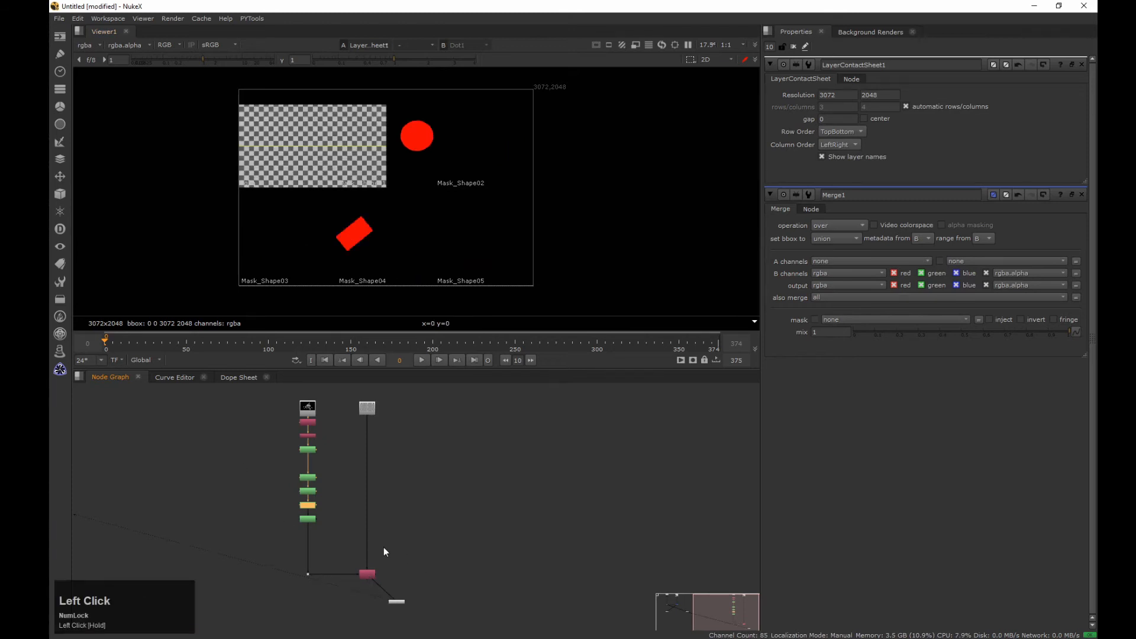
# Extend the Copy node to carry Mask_Shape03.alpha and Mask_Shape04.alpha into the matching channels
pyautogui.click(369, 573)
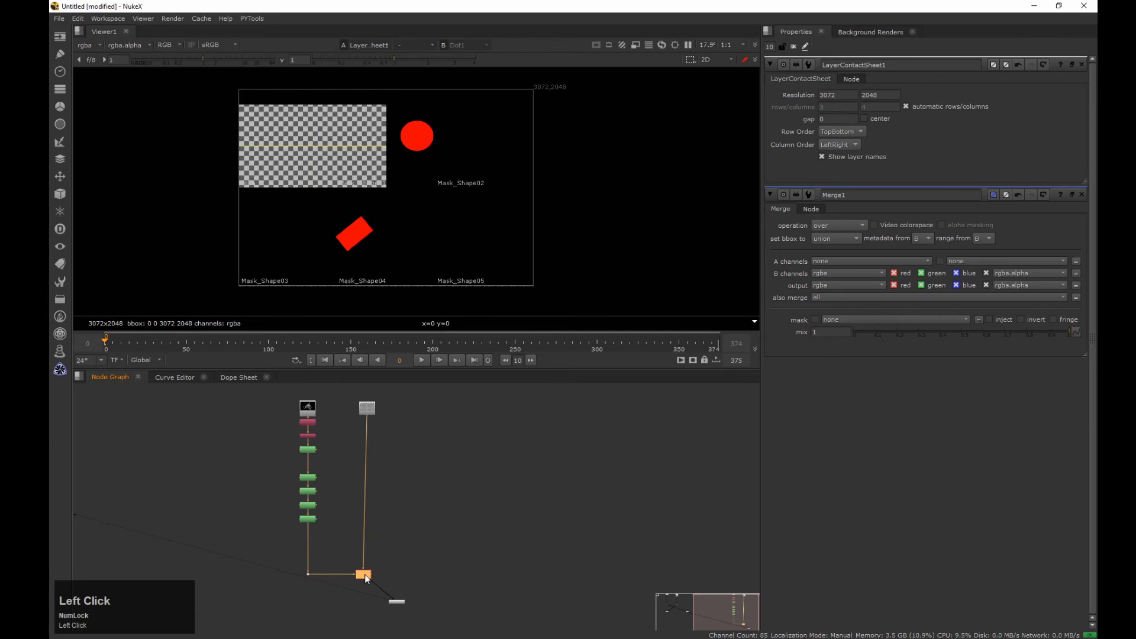
pyautogui.doubleClick(366, 574)
pyautogui.moveTo(843, 119); pyautogui.dragTo(871, 204)
pyautogui.moveTo(979, 118); pyautogui.dragTo(918, 214)
pyautogui.moveTo(871, 129); pyautogui.dragTo(882, 238)
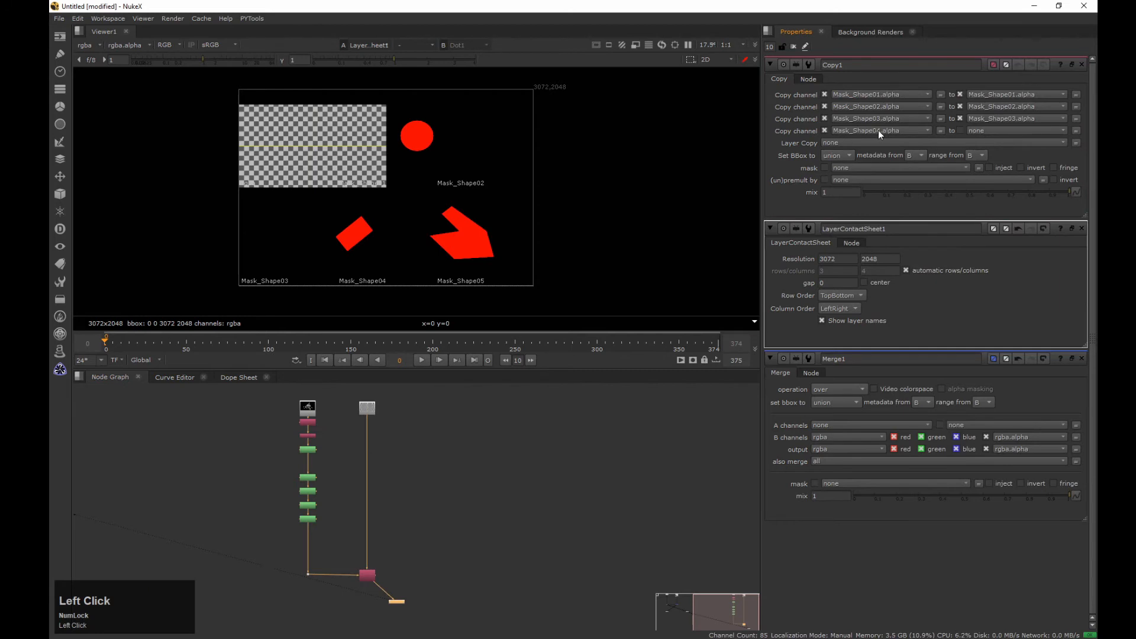
pyautogui.click(977, 130)
pyautogui.click(939, 220)
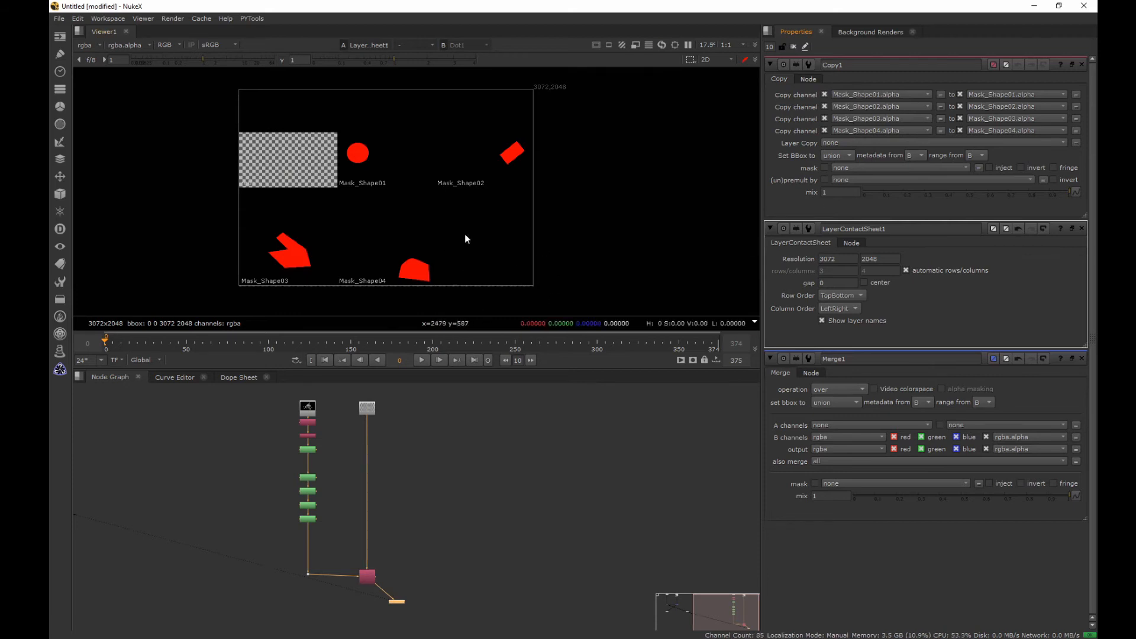
# Move the LayerContactSheet further below the Copy node, and delete the Copy node together with its Dot
pyautogui.moveTo(356, 569); pyautogui.dragTo(369, 485, button='middle')
pyautogui.click(383, 491)
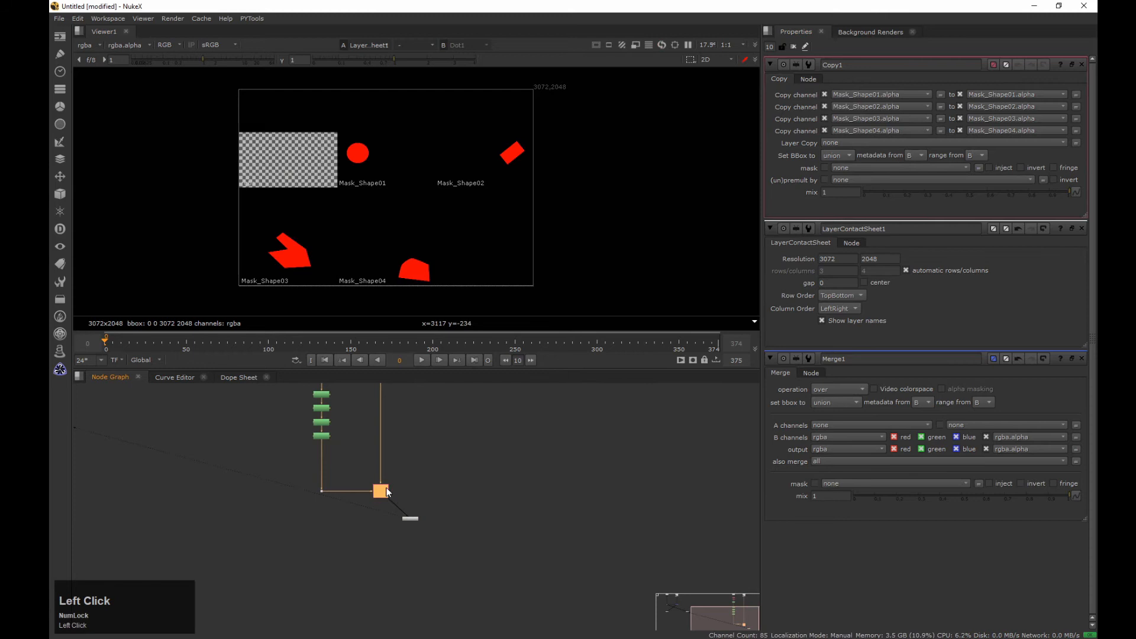
pyautogui.moveTo(417, 523); pyautogui.dragTo(425, 544)
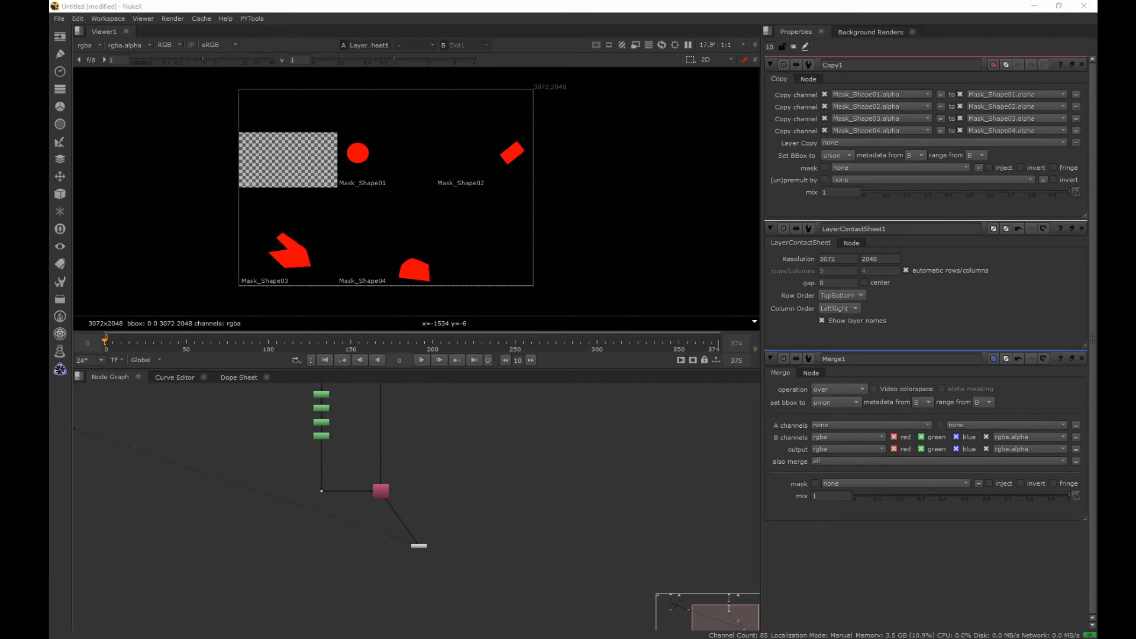
pyautogui.moveTo(283, 449); pyautogui.dragTo(317, 518, button='middle')
pyautogui.moveTo(268, 520); pyautogui.dragTo(520, 590)
pyautogui.press('Delete')
# Extract the three lower Roto nodes from the spaceship branch and set them aside
pyautogui.moveTo(398, 461); pyautogui.dragTo(393, 509, button='middle')
pyautogui.moveTo(413, 504); pyautogui.dragTo(340, 575)
pyautogui.hotkey('ctrl', 'shift', 'x')
pyautogui.moveTo(394, 522); pyautogui.dragTo(308, 526)
pyautogui.click(398, 487)
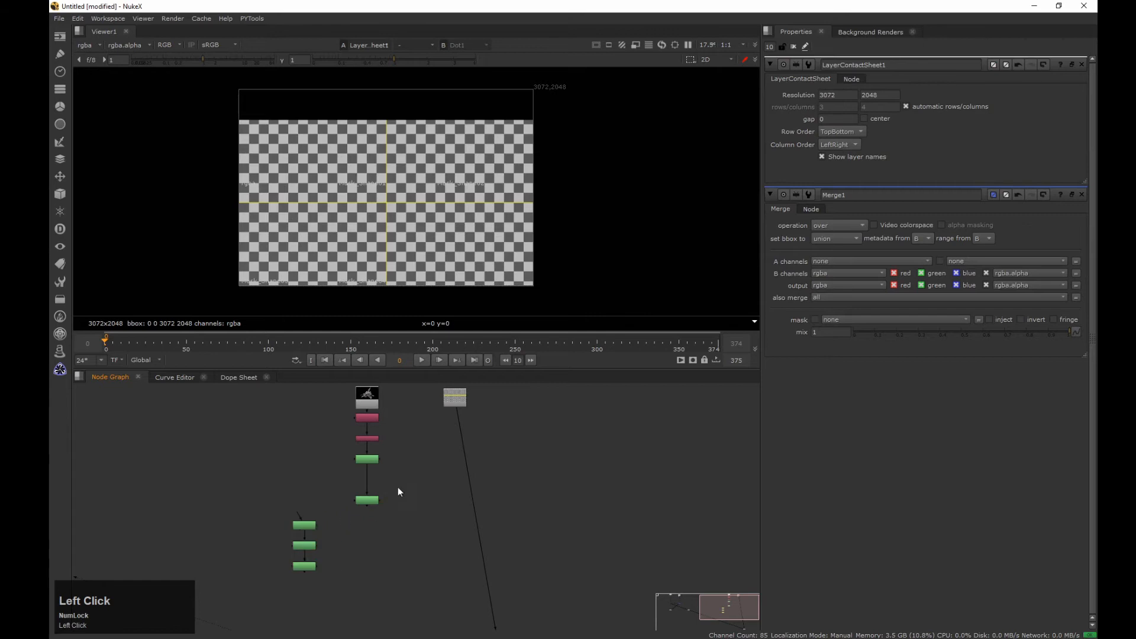
# Merge the spaceship branch over the CheckerBoard above the LayerContactSheet, and square the A pipe with a Dot
pyautogui.scroll(-2, 414, 526)
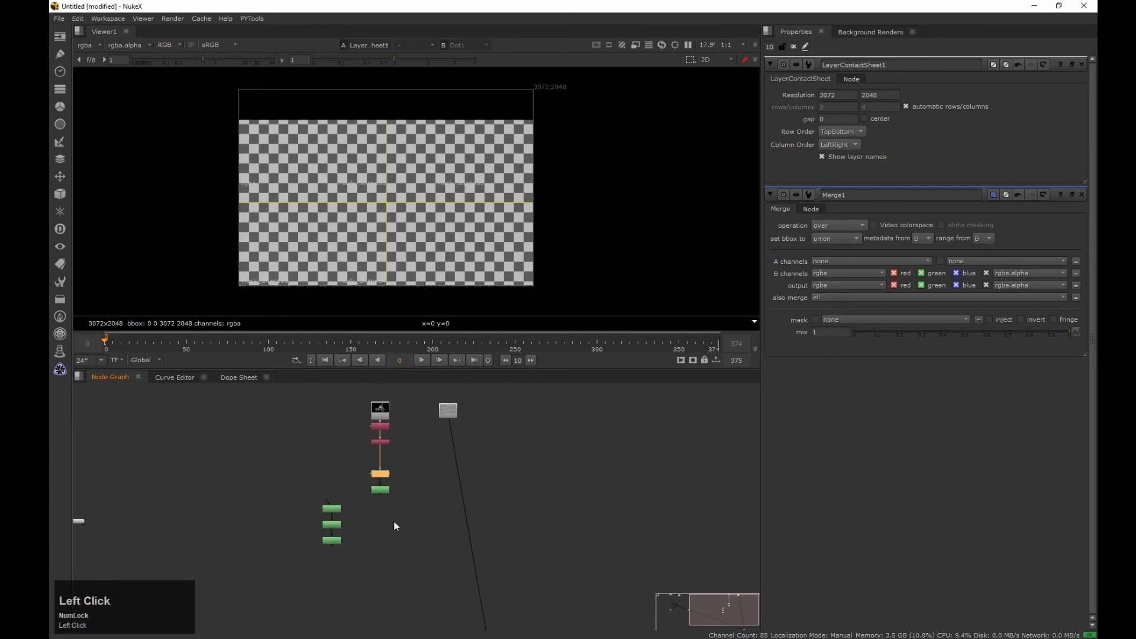
pyautogui.moveTo(422, 518); pyautogui.dragTo(430, 530)
pyautogui.press('m')
pyautogui.scroll(2, 438, 533)
pyautogui.moveTo(404, 469); pyautogui.dragTo(455, 521)
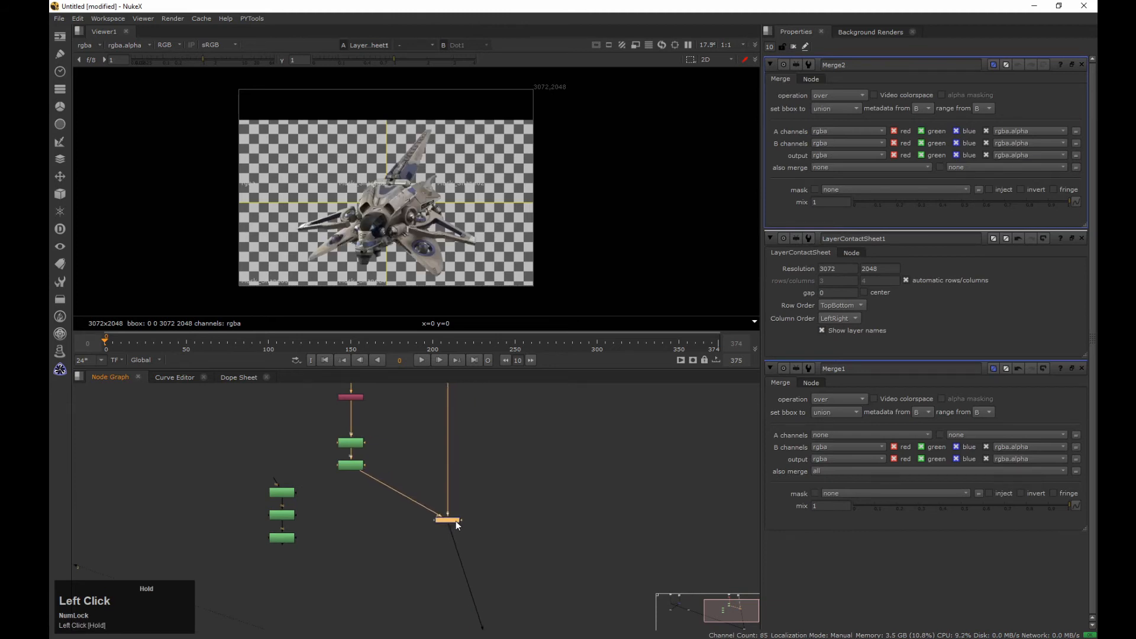
pyautogui.keyDown('ctrl'); pyautogui.moveTo(397, 496); pyautogui.dragTo(351, 520); pyautogui.keyUp('ctrl')
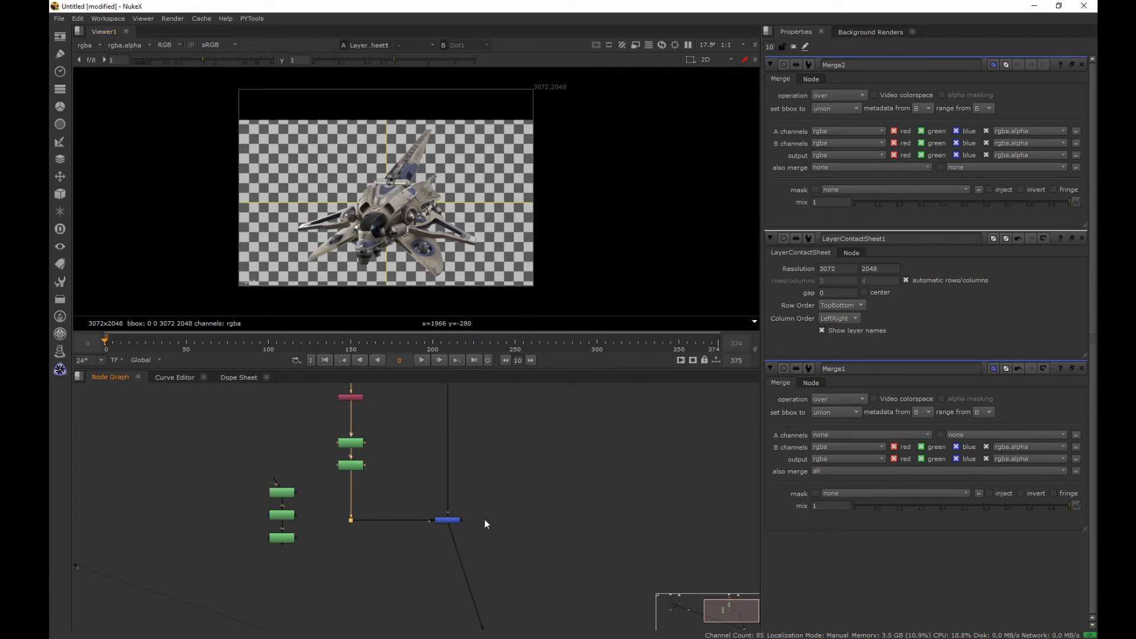
# Set the new Merge's A channels to none and its also merge option to all
pyautogui.click(448, 521)
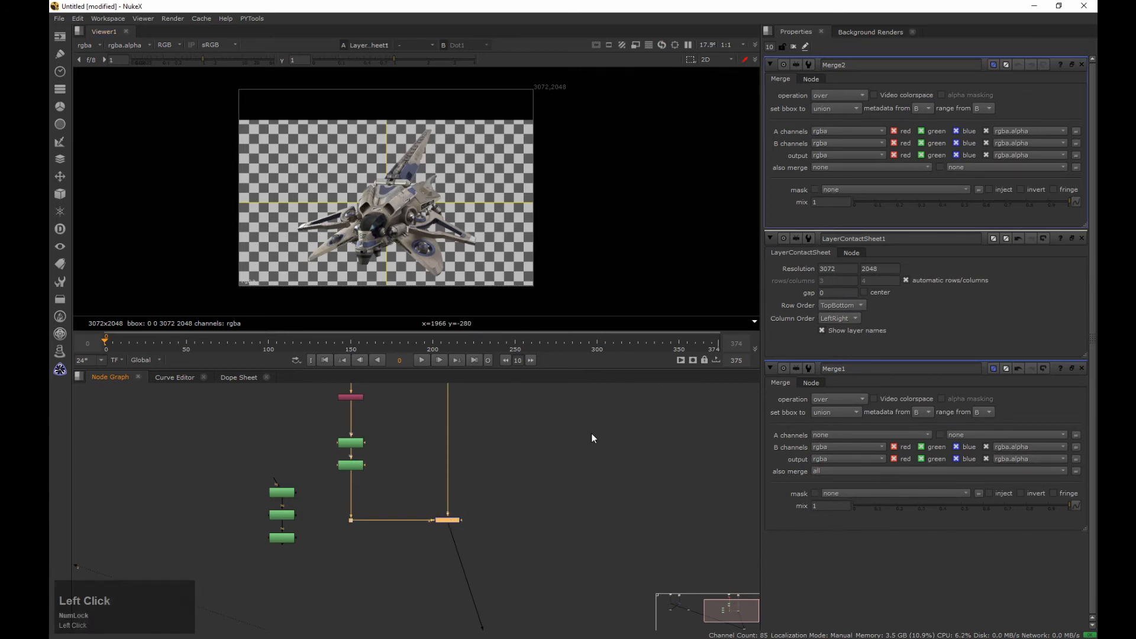
pyautogui.click(828, 129)
pyautogui.click(832, 140)
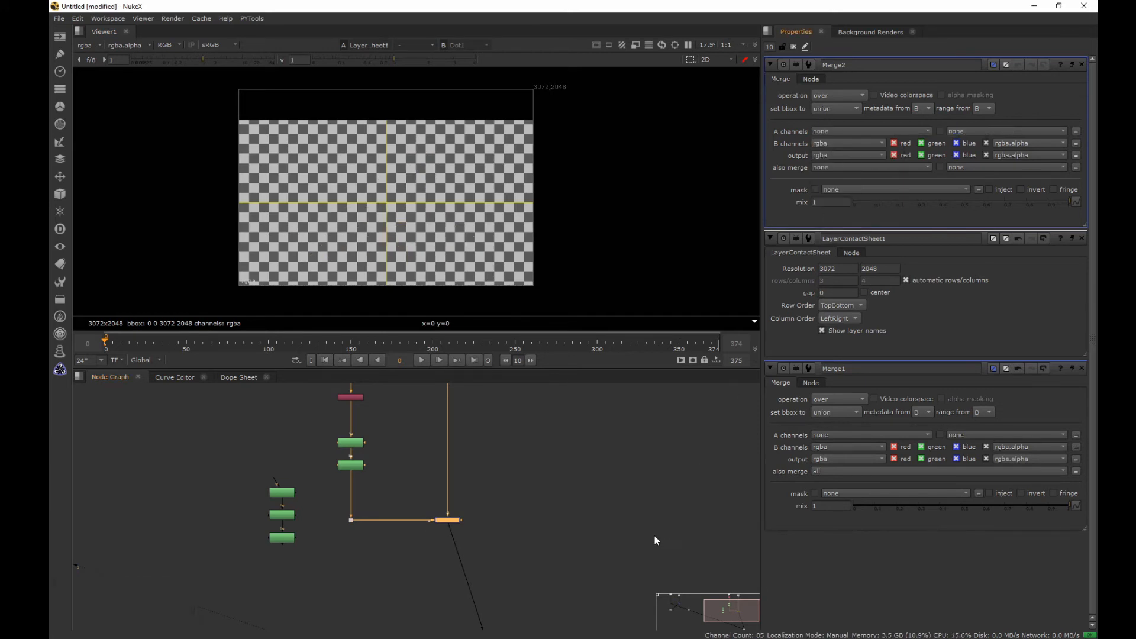
pyautogui.click(827, 168)
pyautogui.click(828, 175)
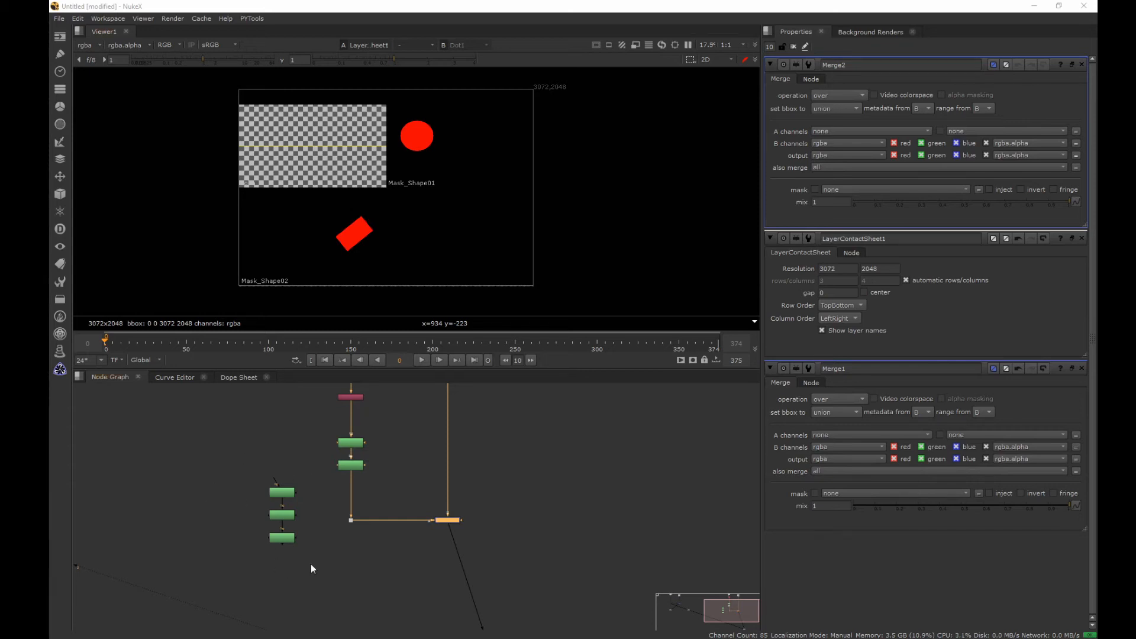
# Lower the Merge and its Dot, and insert the three loose Roto nodes back into the spaceship branch
pyautogui.moveTo(319, 501); pyautogui.dragTo(458, 603)
pyautogui.moveTo(282, 492); pyautogui.dragTo(349, 489)
pyautogui.moveTo(290, 515); pyautogui.dragTo(353, 509)
pyautogui.click(287, 539)
pyautogui.moveTo(289, 543); pyautogui.dragTo(354, 540)
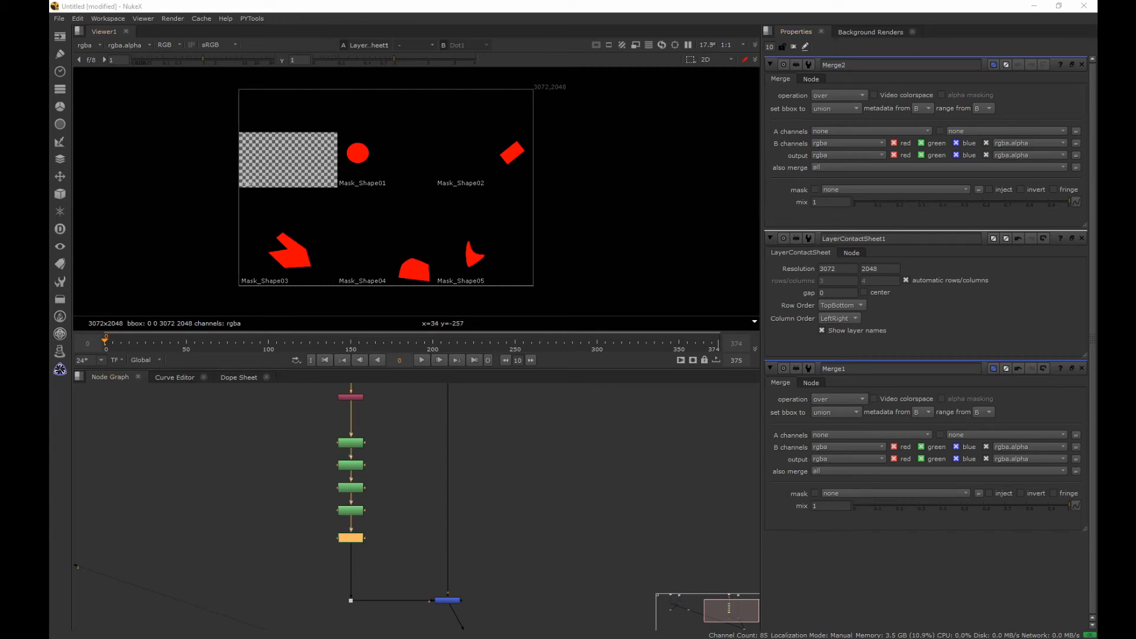
# View the Merge's output directly and place the LayerContactSheet further below it
pyautogui.click(482, 456)
pyautogui.scroll(-3, 482, 458)
pyautogui.moveTo(482, 459); pyautogui.dragTo(403, 487, button='middle')
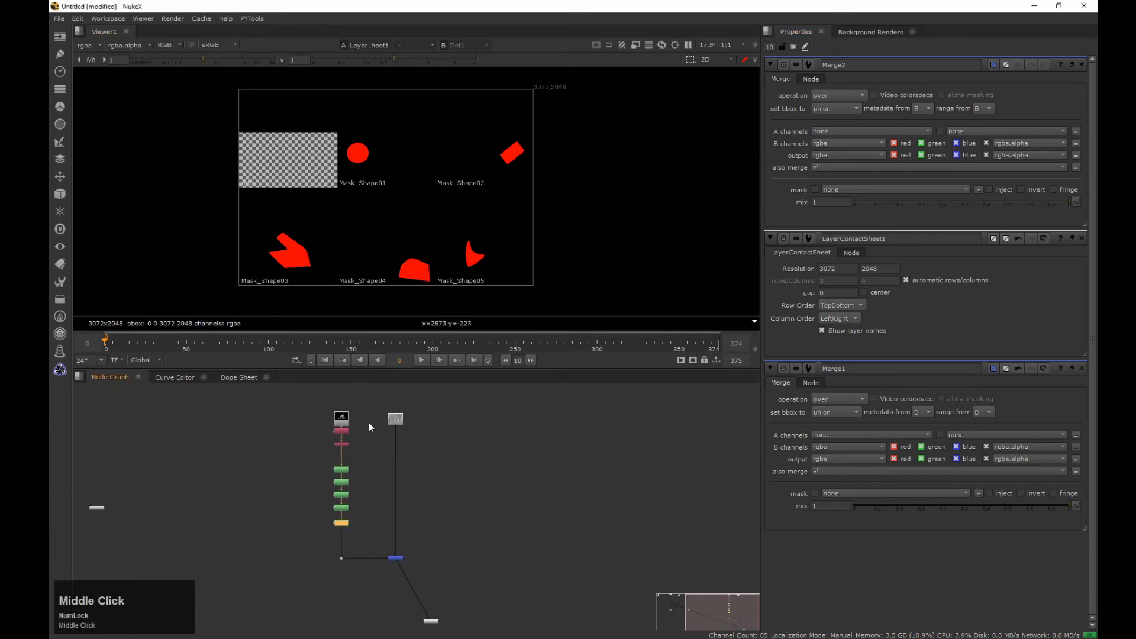
pyautogui.click(395, 557)
pyautogui.press('1')
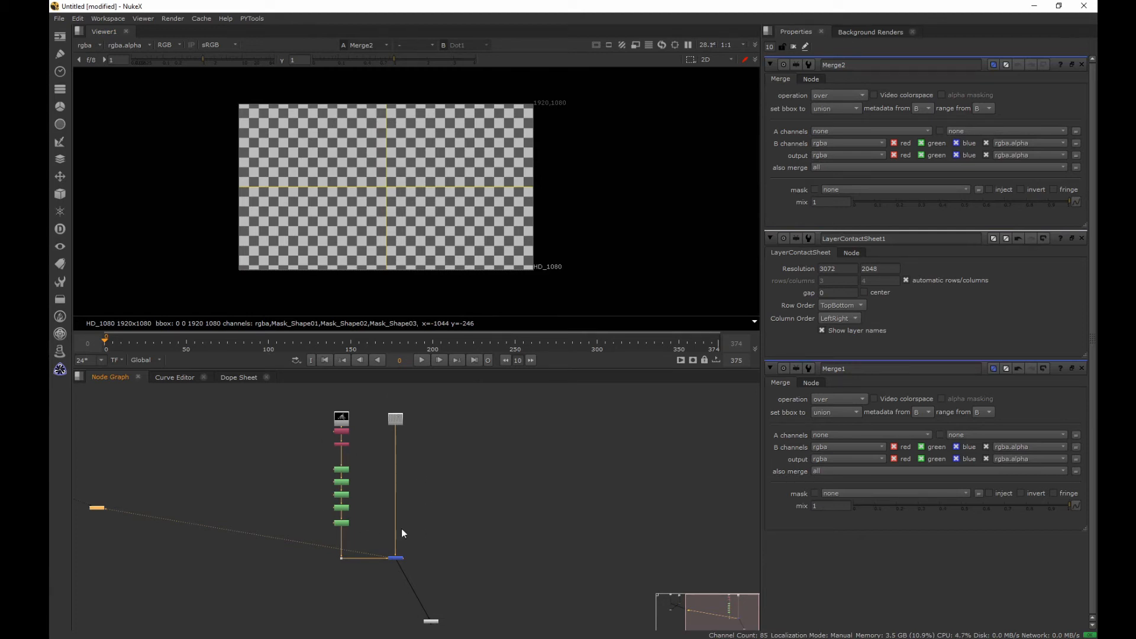
pyautogui.moveTo(387, 553); pyautogui.dragTo(394, 556)
pyautogui.moveTo(385, 585); pyautogui.dragTo(395, 535, button='middle')
pyautogui.scroll(-4, 395, 535)
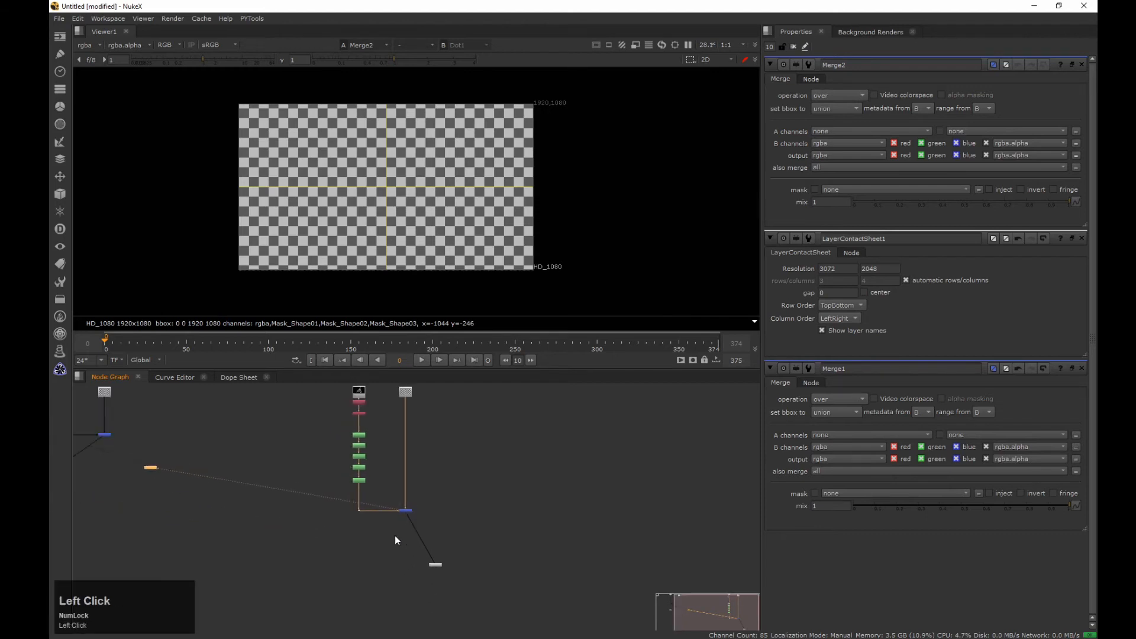
pyautogui.moveTo(427, 553); pyautogui.dragTo(441, 614)
# Add a Grade after the Merge and mask it with Mask_Shape02.alpha
pyautogui.moveTo(363, 582); pyautogui.dragTo(299, 528, button='middle')
pyautogui.scroll(4, 304, 528)
pyautogui.moveTo(370, 467); pyautogui.dragTo(375, 539, button='middle')
pyautogui.moveTo(393, 450); pyautogui.dragTo(315, 510)
pyautogui.press('g')
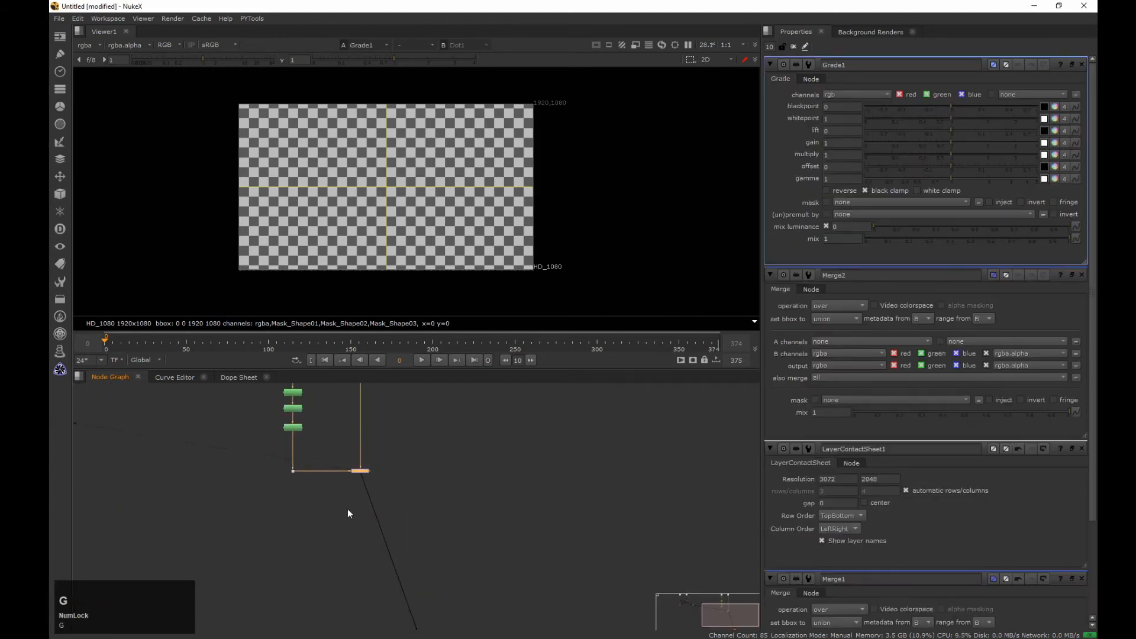
pyautogui.scroll(4, 347, 508)
pyautogui.moveTo(857, 198); pyautogui.dragTo(882, 280)
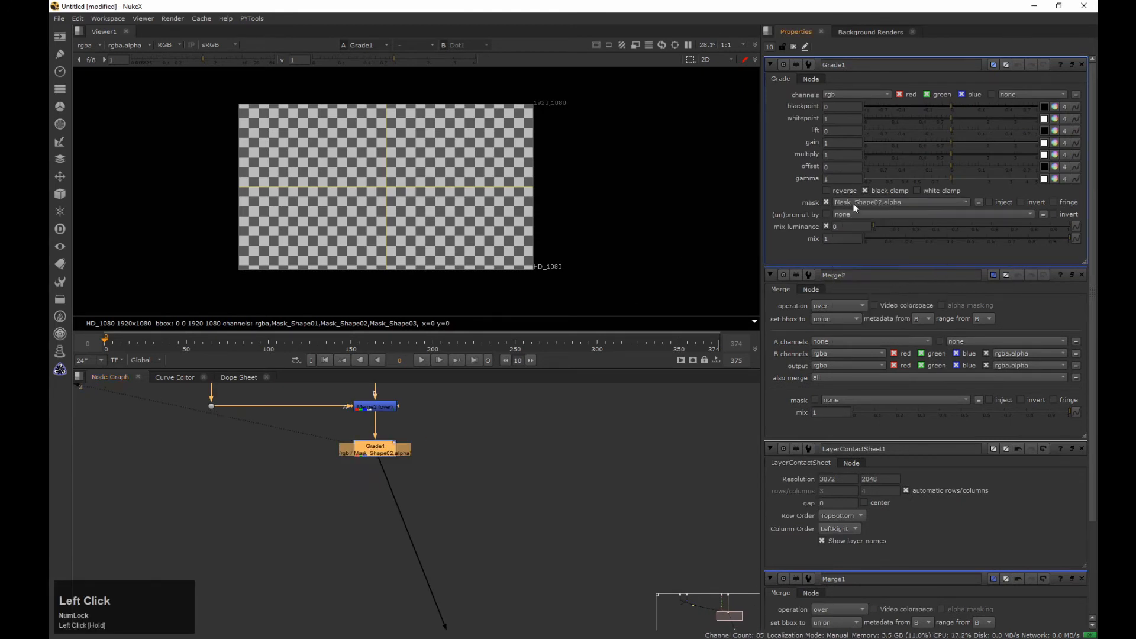
# Tint the masked area yellow by setting the Grade's gain to 2.55 red, 1.8 green and 0.3 blue
pyautogui.keyDown('ctrl'); pyautogui.click(1055, 143); pyautogui.keyUp('ctrl')
pyautogui.moveTo(703, 283); pyautogui.dragTo(745, 305)
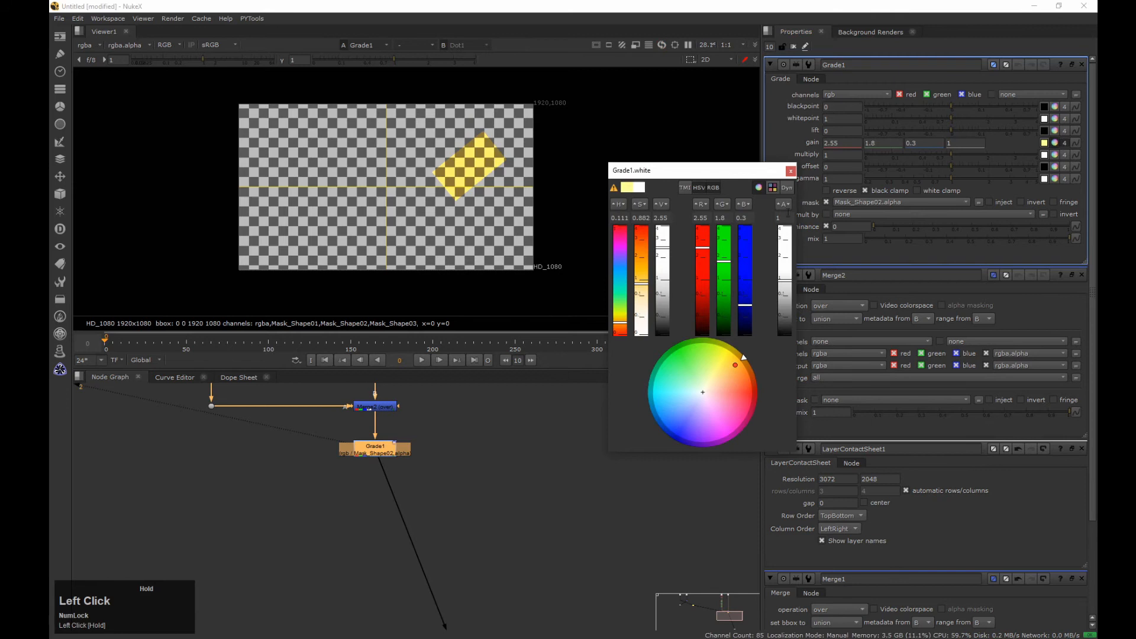
pyautogui.click(790, 171)
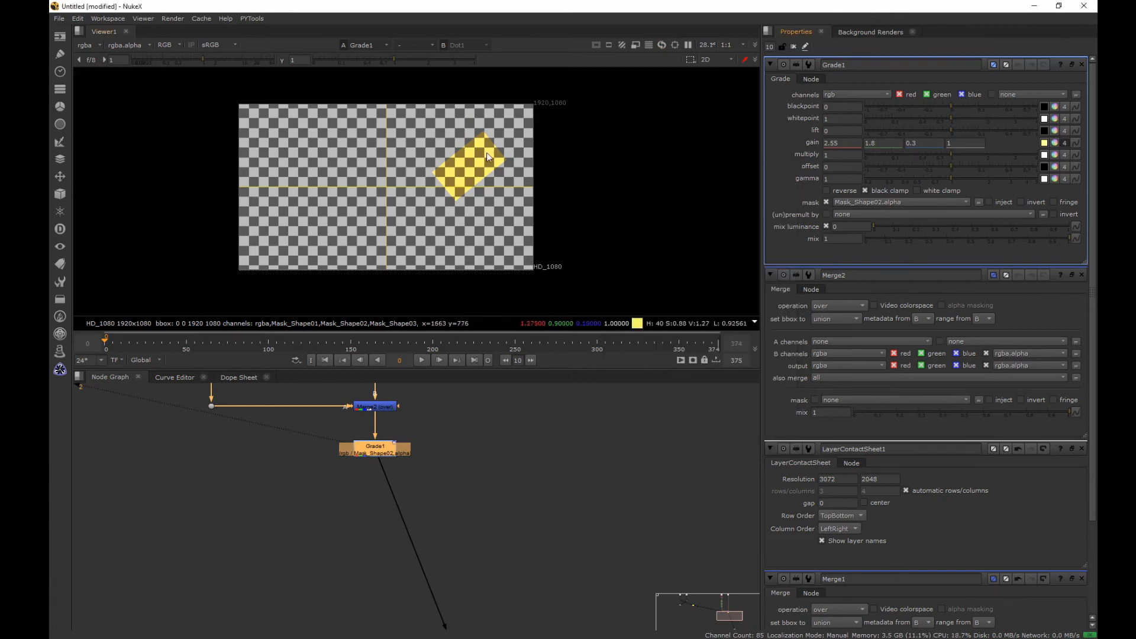
# Branch a second Grade off the spaceship branch's Dot and align it below the Dot
pyautogui.scroll(-2, 437, 457)
pyautogui.moveTo(337, 400); pyautogui.dragTo(427, 490, button='middle')
pyautogui.scroll(-3, 368, 500)
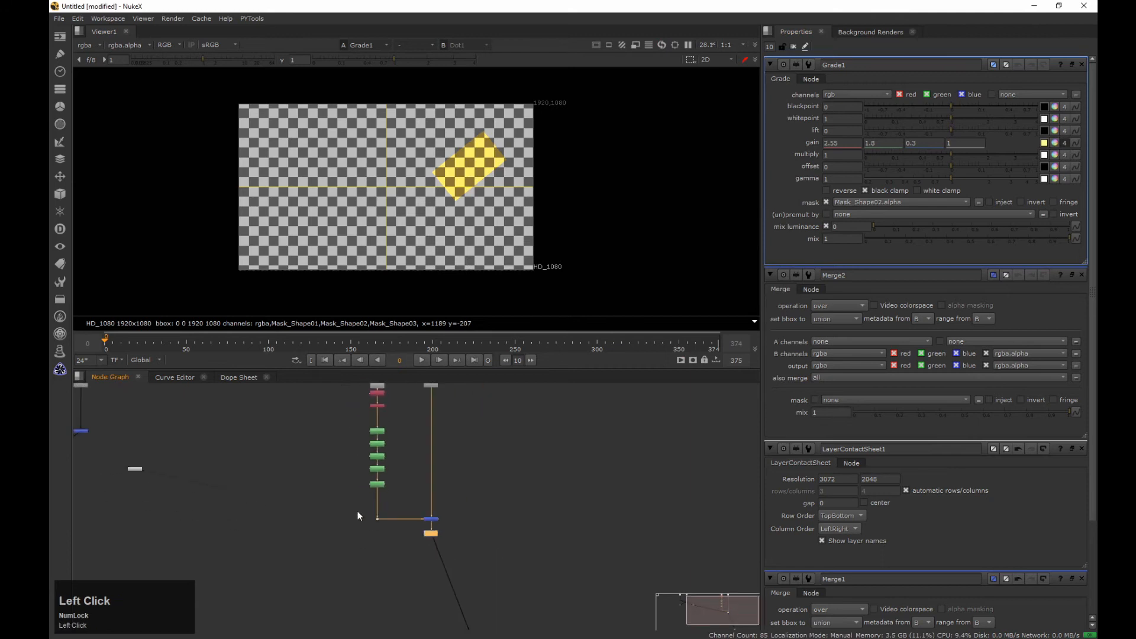
pyautogui.moveTo(354, 414); pyautogui.dragTo(375, 510, button='middle')
pyautogui.moveTo(413, 616); pyautogui.dragTo(427, 543, button='middle')
pyautogui.scroll(3, 373, 502)
pyautogui.click(371, 500)
pyautogui.press('g')
pyautogui.click(379, 495)
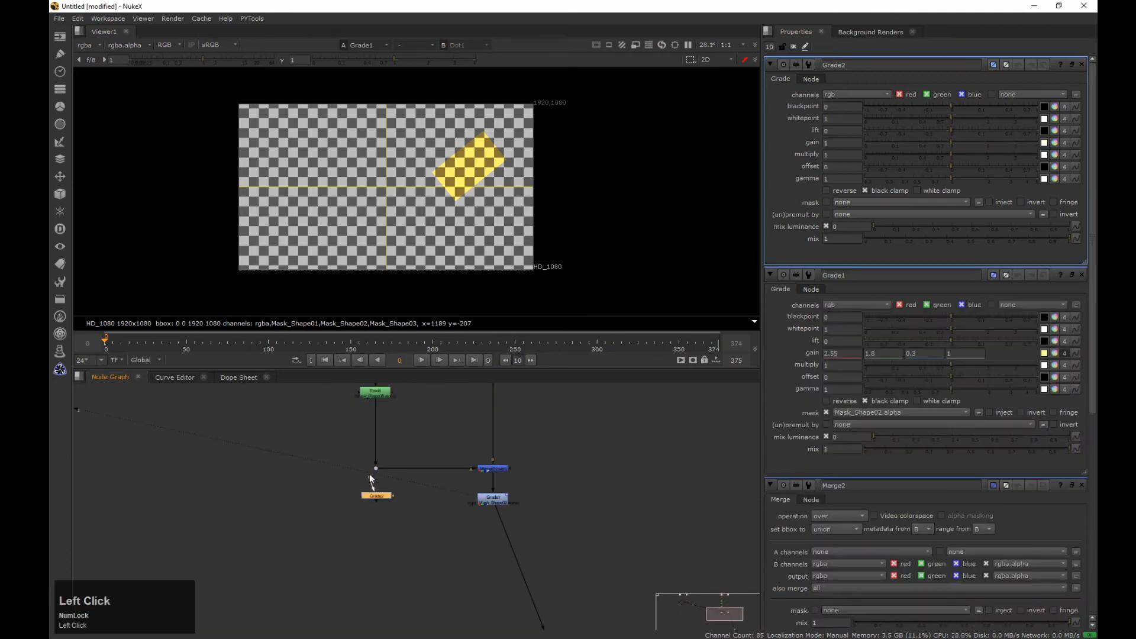
pyautogui.moveTo(374, 467); pyautogui.dragTo(386, 507)
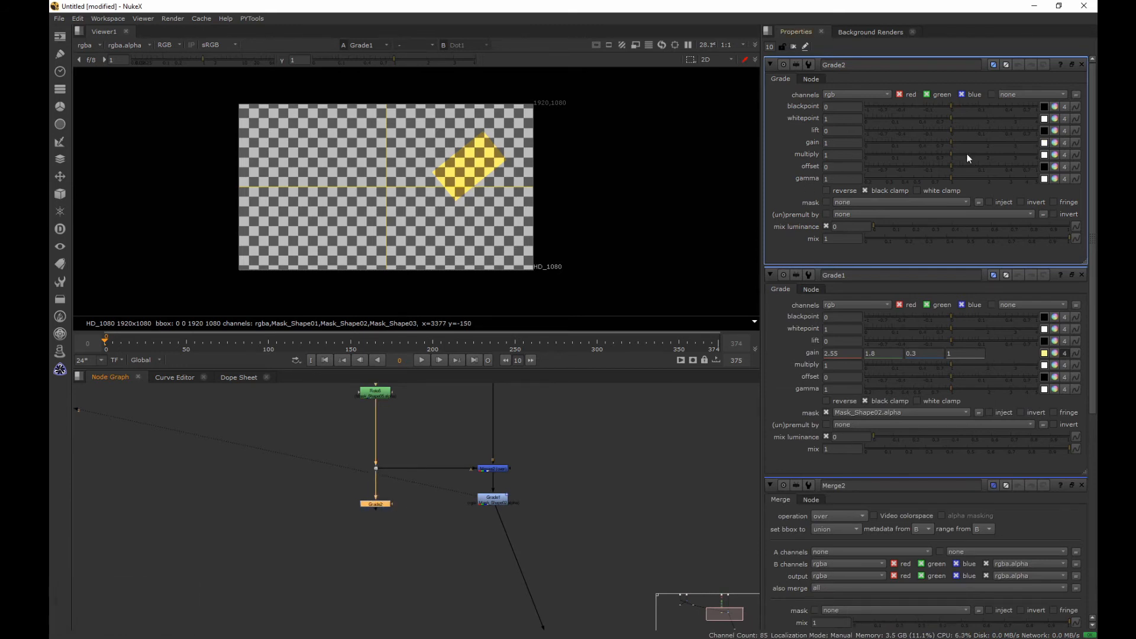
# Mask the second Grade with Mask_Shape02.alpha and view its output
pyautogui.click(848, 203)
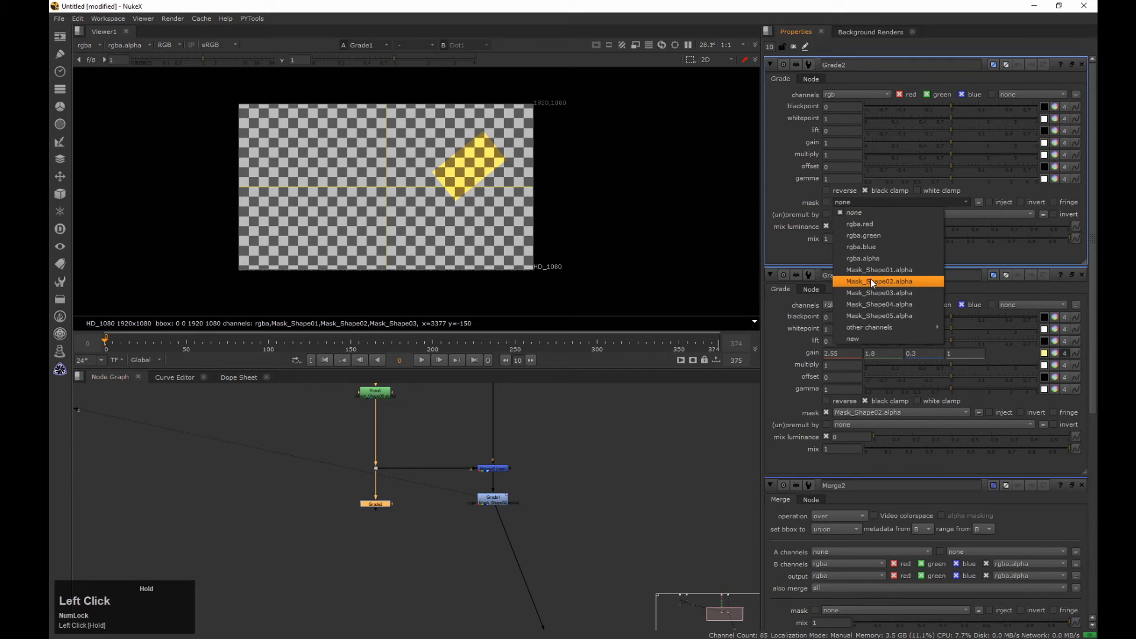
pyautogui.click(871, 279)
pyautogui.moveTo(313, 556); pyautogui.dragTo(417, 492)
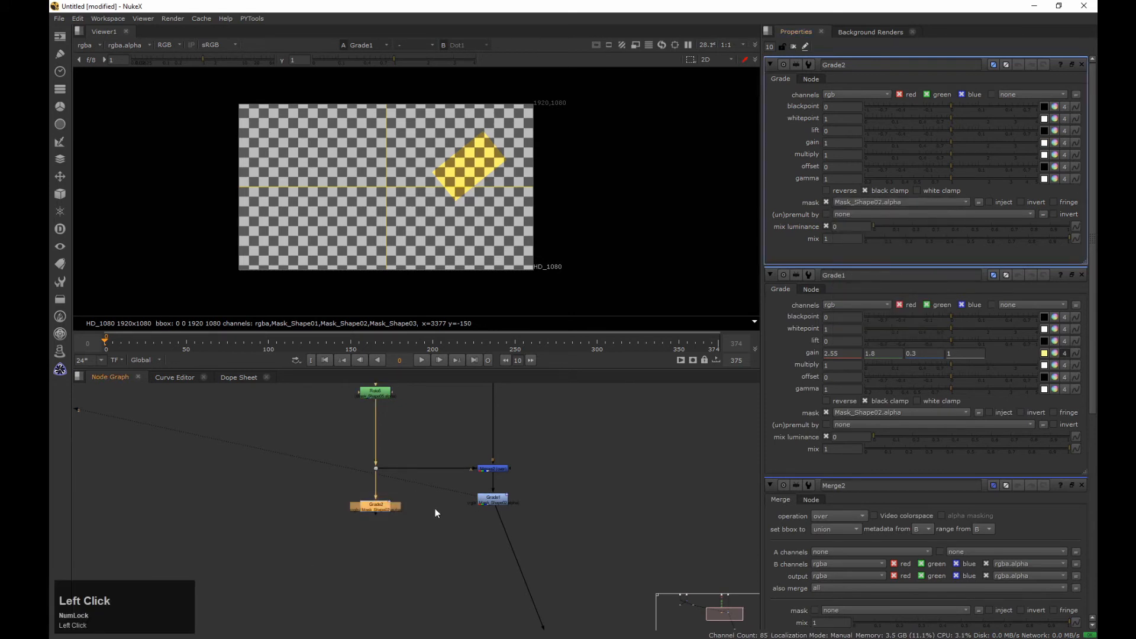
pyautogui.press('2')
pyautogui.click(375, 506)
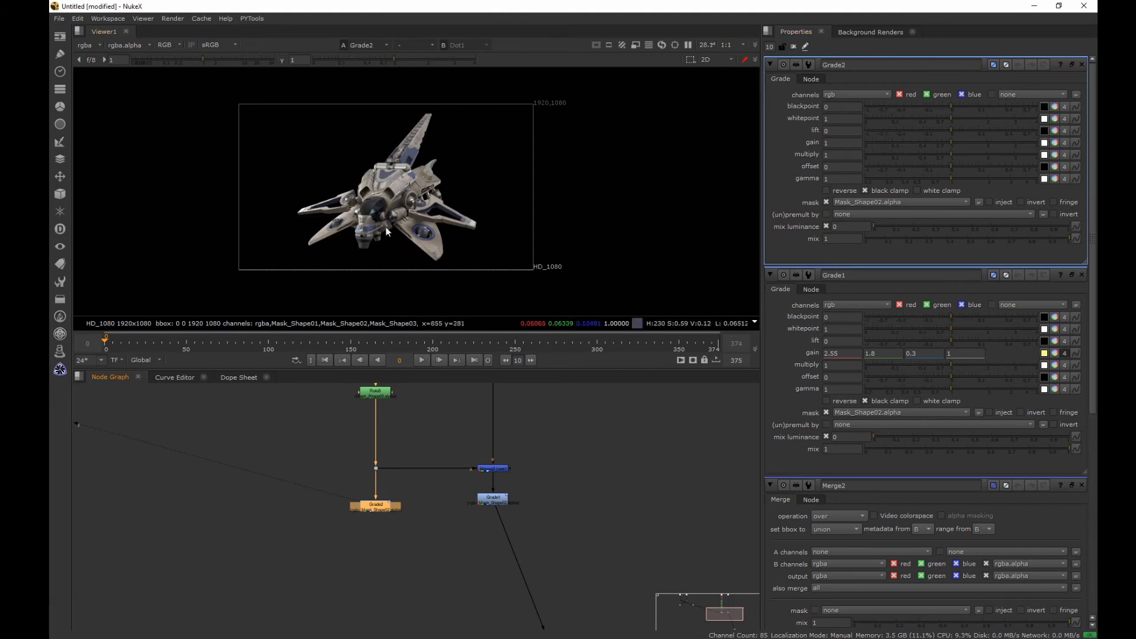
# Set the second Grade's red lift to 0.32
pyautogui.click(1055, 106)
pyautogui.moveTo(706, 284)
pyautogui.mouseDown()
pyautogui.moveTo(704, 246)
pyautogui.moveTo(704, 263)
pyautogui.mouseUp()
pyautogui.click(791, 171)
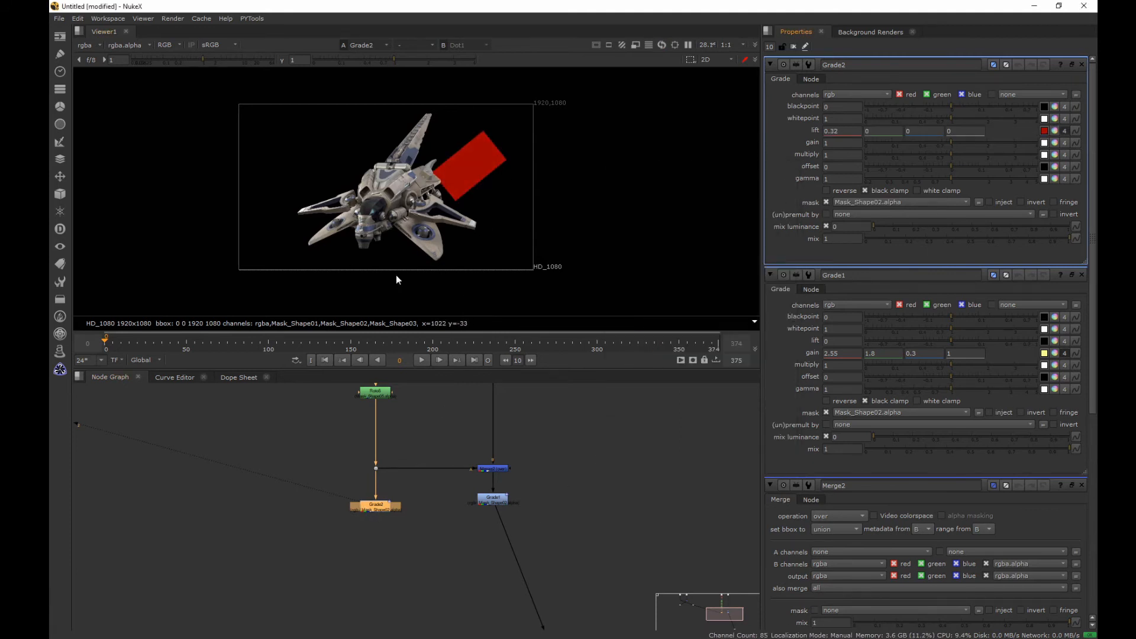
# Add a Premult after the second Grade and check the spaceship's edge inside the masked area
pyautogui.moveTo(320, 481); pyautogui.dragTo(423, 546)
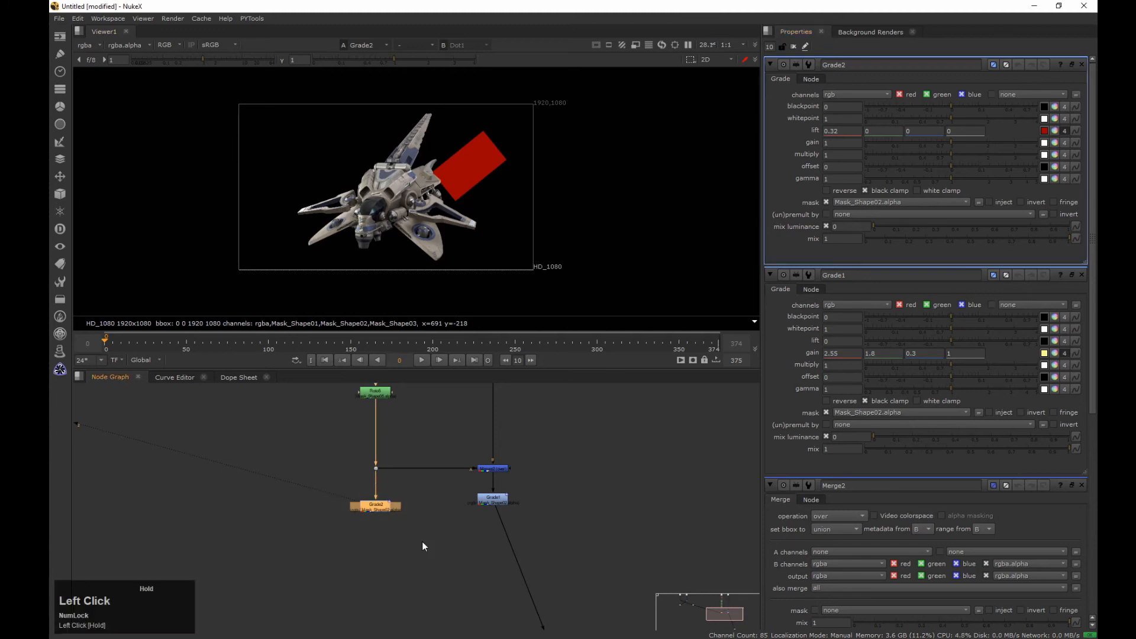
pyautogui.press('Tab')
pyautogui.write('pre')
pyautogui.press('Return')
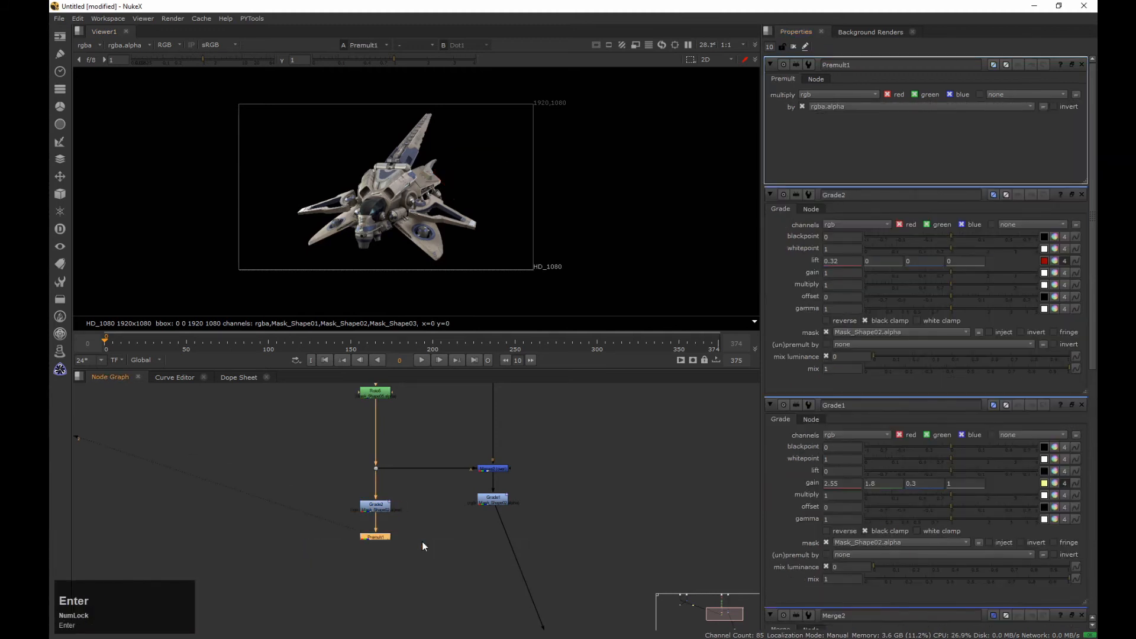
pyautogui.click(451, 180)
pyautogui.moveTo(451, 180); pyautogui.dragTo(370, 175, button='middle')
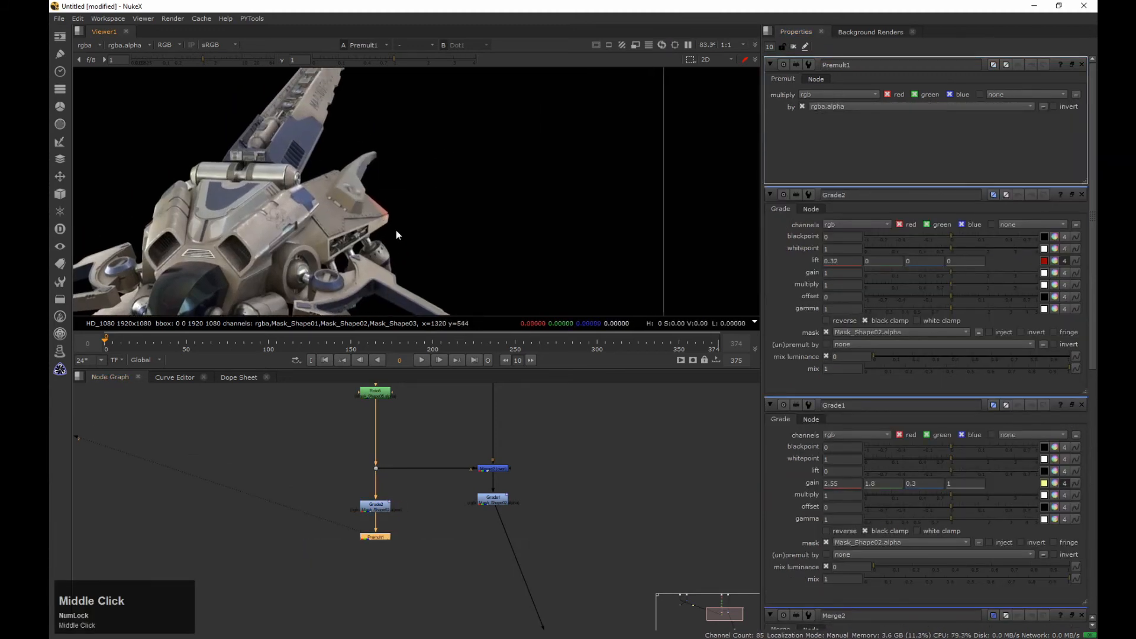
# Merge the Premult output over the yellow-graded CheckerBoard, view the result, and route the A pipe through a Dot
pyautogui.scroll(-3, 430, 491)
pyautogui.moveTo(427, 492); pyautogui.dragTo(427, 448, button='middle')
pyautogui.moveTo(400, 478); pyautogui.dragTo(402, 488)
pyautogui.moveTo(479, 452)
pyautogui.mouseDown()
pyautogui.moveTo(481, 477)
pyautogui.moveTo(479, 456)
pyautogui.mouseUp()
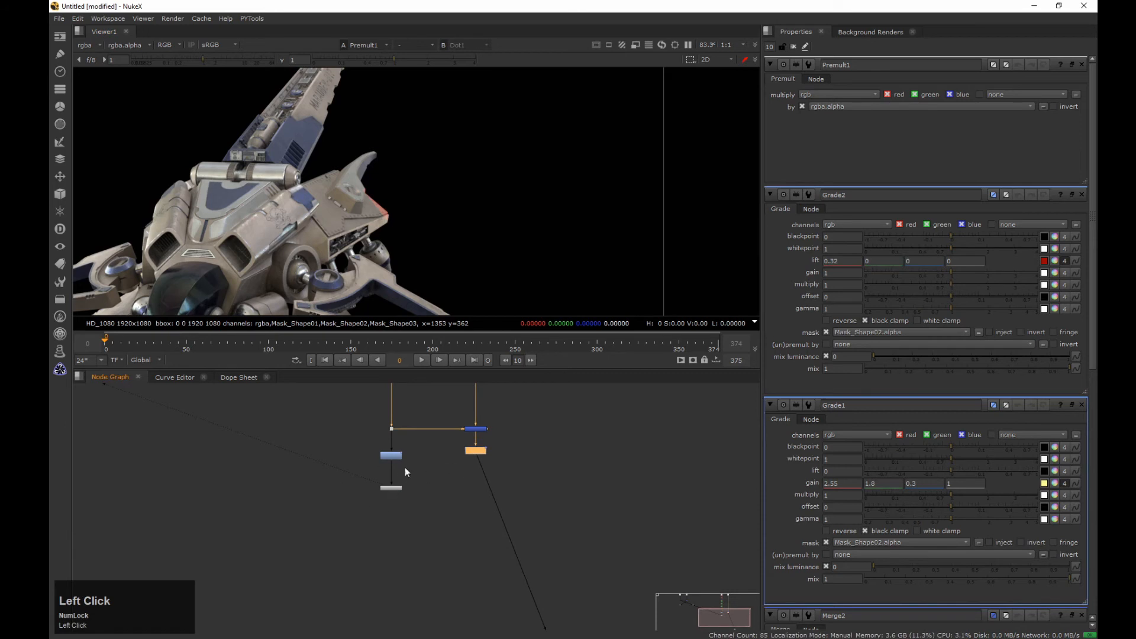
pyautogui.click(391, 487)
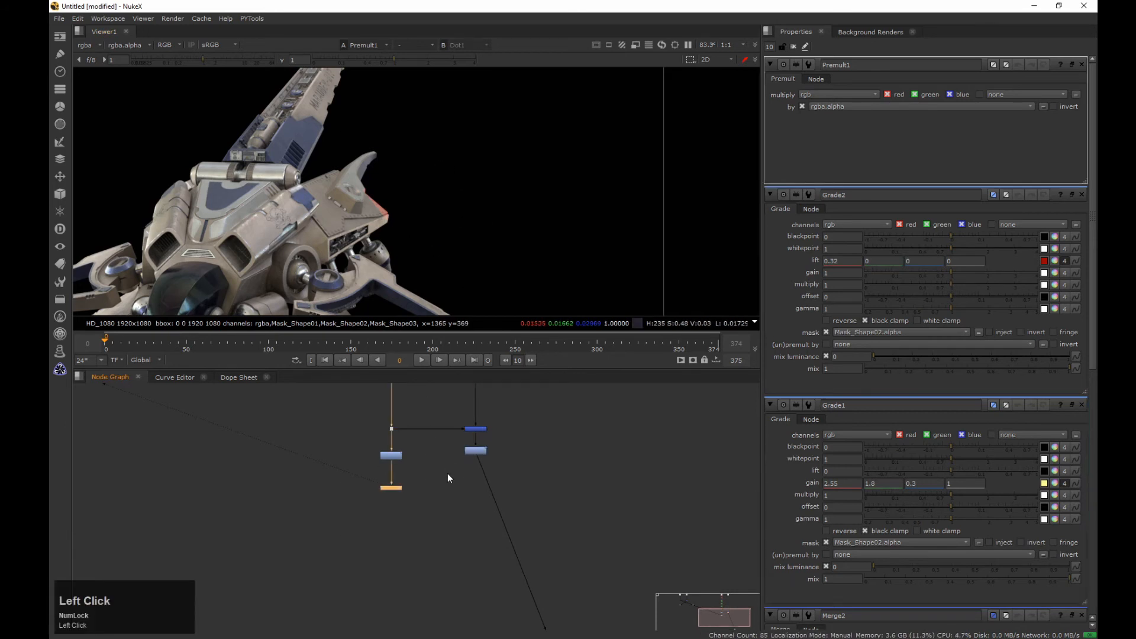
pyautogui.press('m')
pyautogui.moveTo(439, 478)
pyautogui.mouseDown()
pyautogui.moveTo(474, 453)
pyautogui.moveTo(477, 532)
pyautogui.moveTo(512, 506)
pyautogui.mouseUp()
pyautogui.click(493, 520)
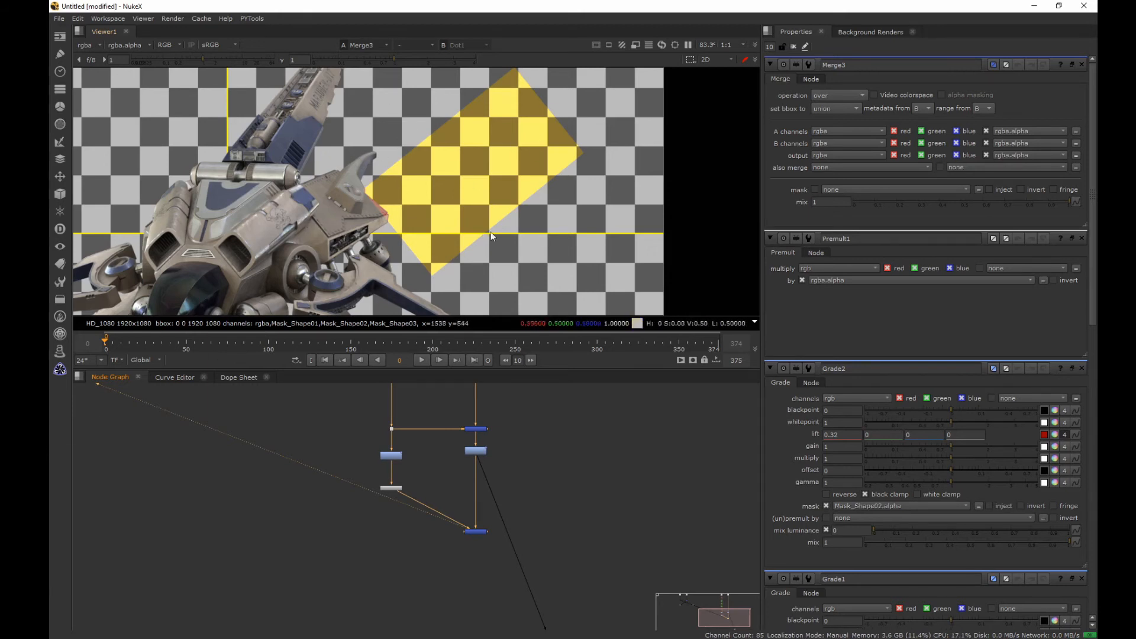
pyautogui.moveTo(443, 568); pyautogui.dragTo(424, 545, button='middle')
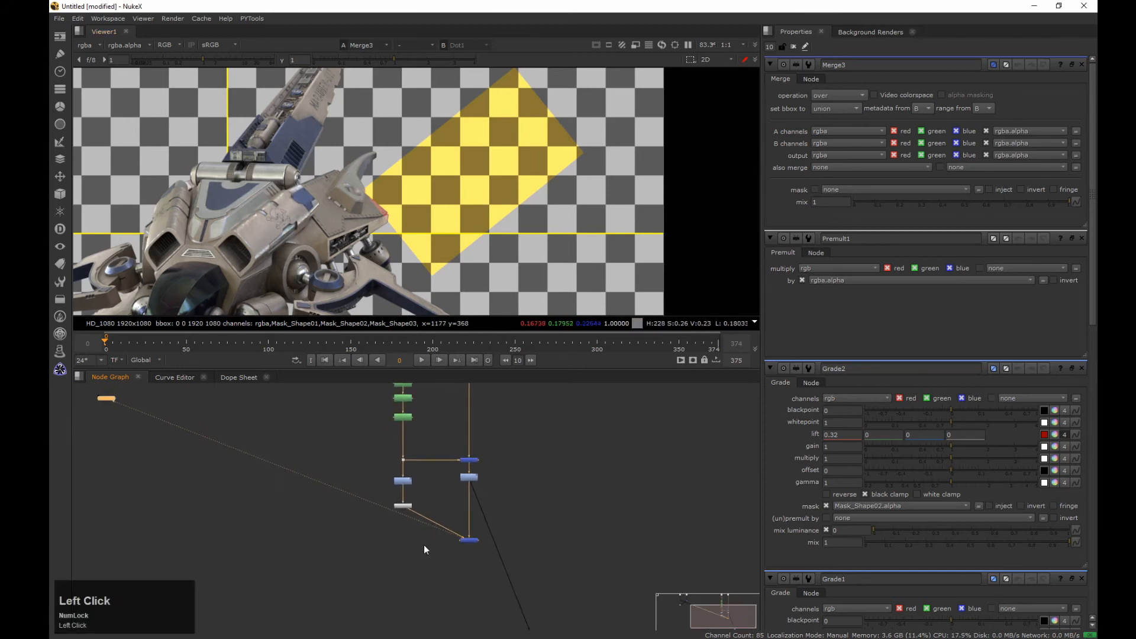
pyautogui.keyDown('ctrl'); pyautogui.moveTo(435, 524); pyautogui.dragTo(399, 539); pyautogui.keyUp('ctrl')
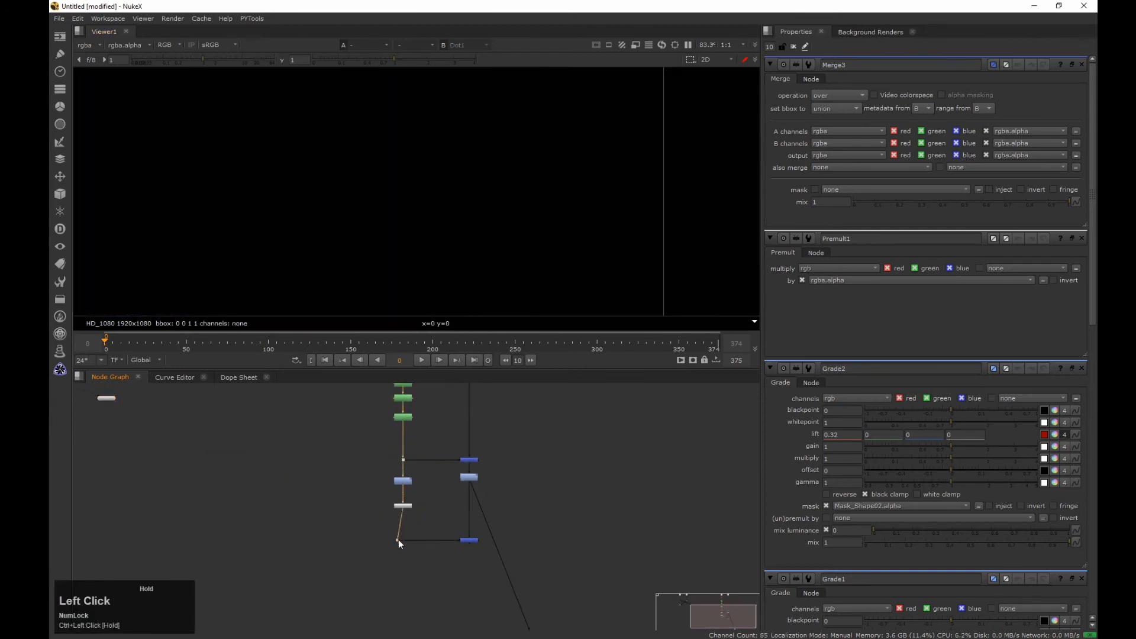
# View the output of the Merge that puts the Premult result over the yellow-graded CheckerBoard
pyautogui.click(468, 540)
pyautogui.press('1')
pyautogui.scroll(-2, 441, 527)
pyautogui.scroll(10, 421, 508)
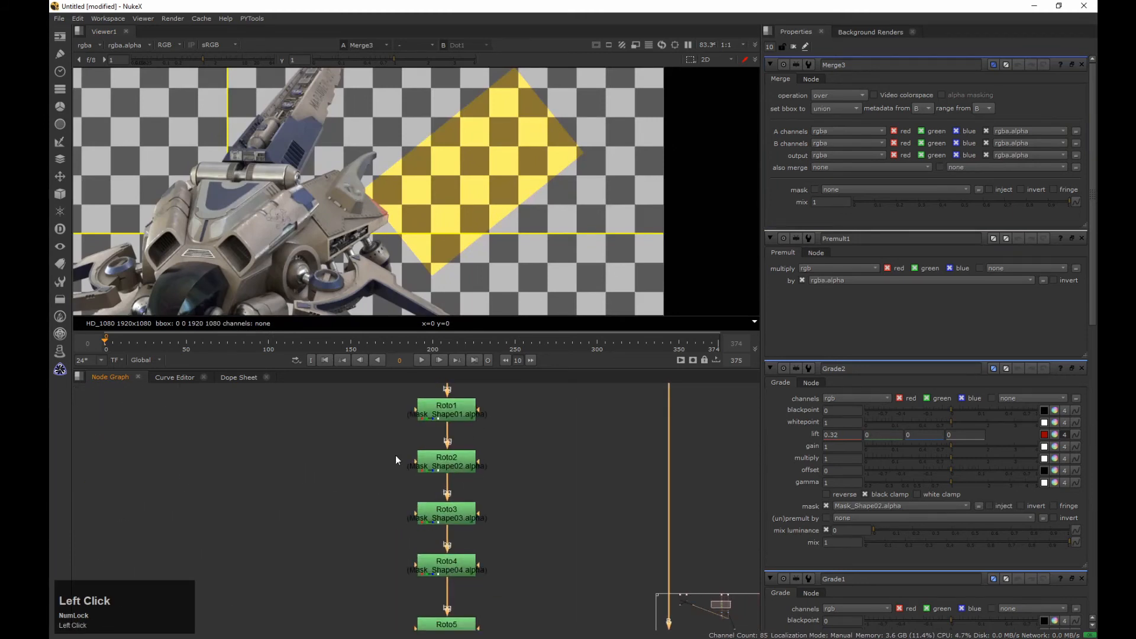
# Move the Roto2 rectangle so it covers part of the spaceship and the checkerboard behind it, and clear all node properties
pyautogui.doubleClick(453, 464)
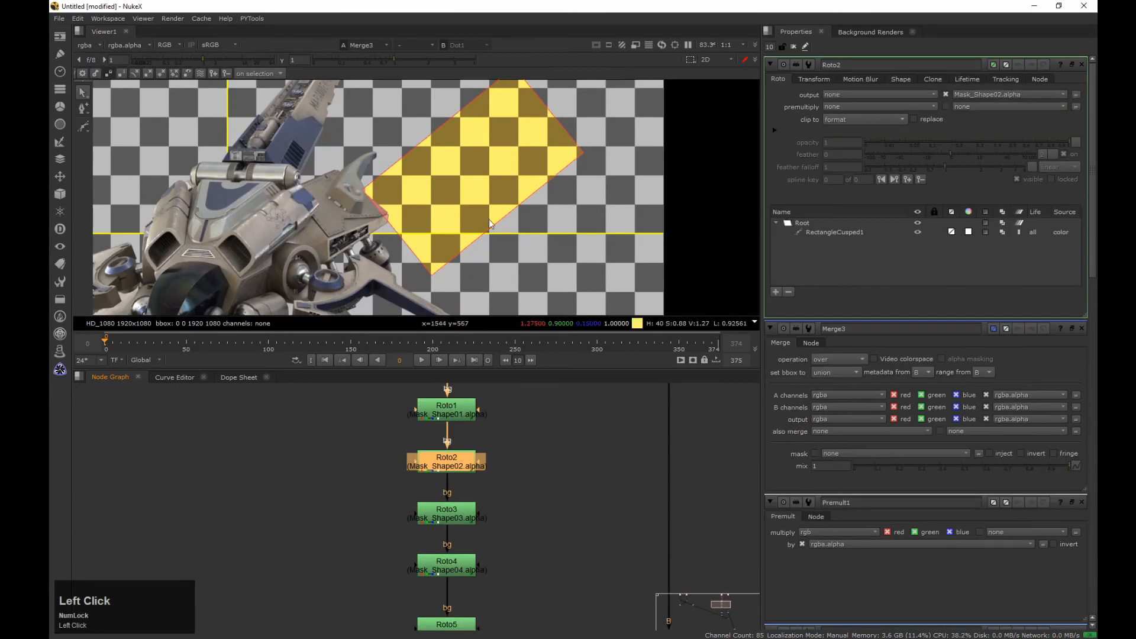
pyautogui.middleClick(490, 223)
pyautogui.scroll(4, 433, 239)
pyautogui.moveTo(433, 239); pyautogui.dragTo(373, 239, button='middle')
pyautogui.moveTo(538, 120); pyautogui.dragTo(309, 271)
pyautogui.scroll(3, 315, 243)
pyautogui.moveTo(537, 149); pyautogui.dragTo(441, 165)
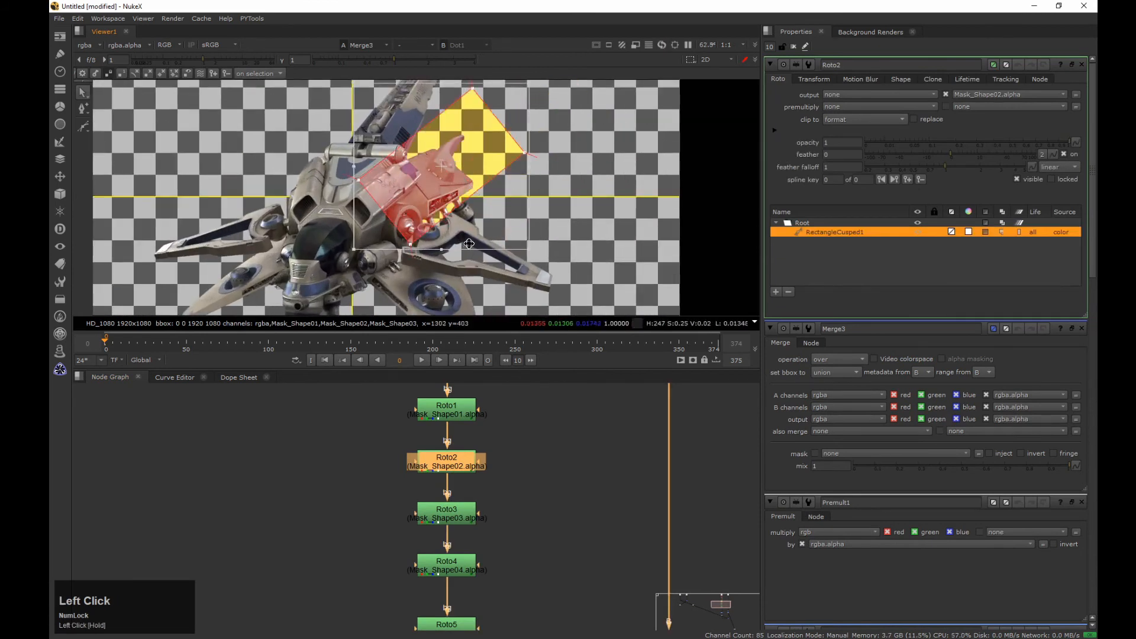
pyautogui.click(791, 47)
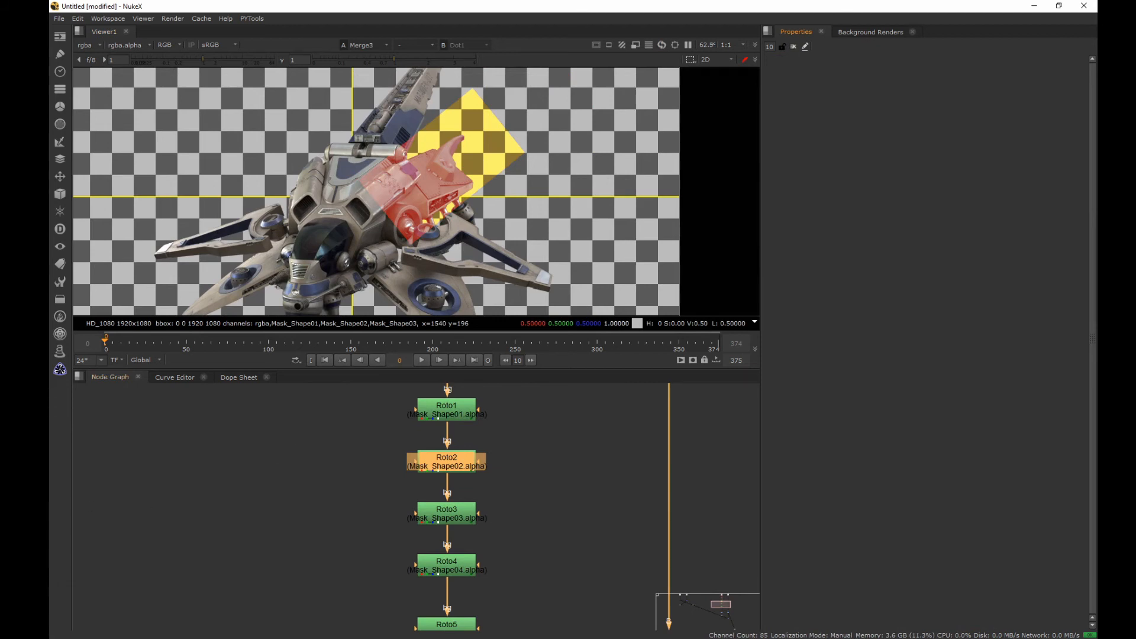
pyautogui.click(323, 481)
pyautogui.moveTo(323, 480); pyautogui.dragTo(276, 496, button='middle')
# Compare the settings of the Merge and ChannelMerge nodes, including ChannelMerge's operation choice
pyautogui.moveTo(335, 430); pyautogui.dragTo(380, 415)
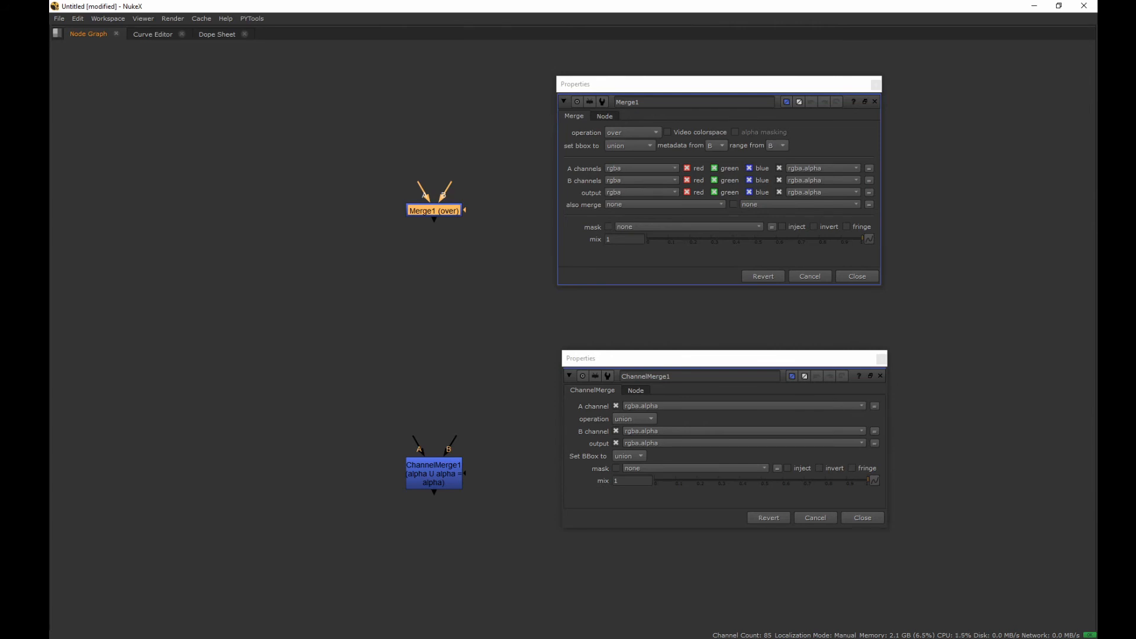
pyautogui.moveTo(373, 410); pyautogui.dragTo(512, 525)
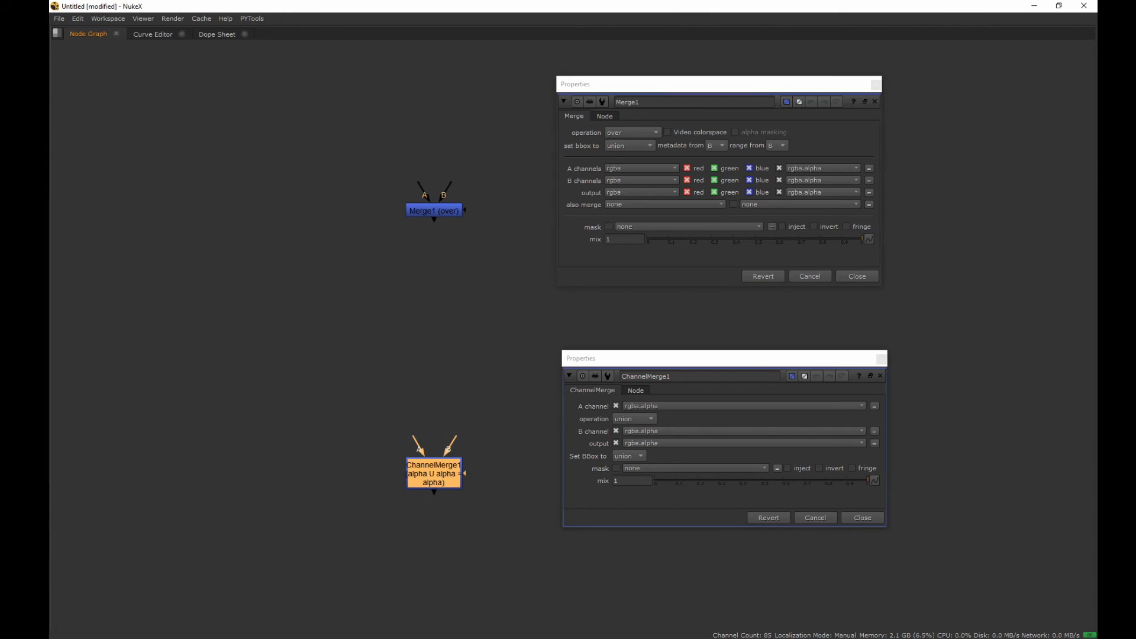
pyautogui.click(628, 421)
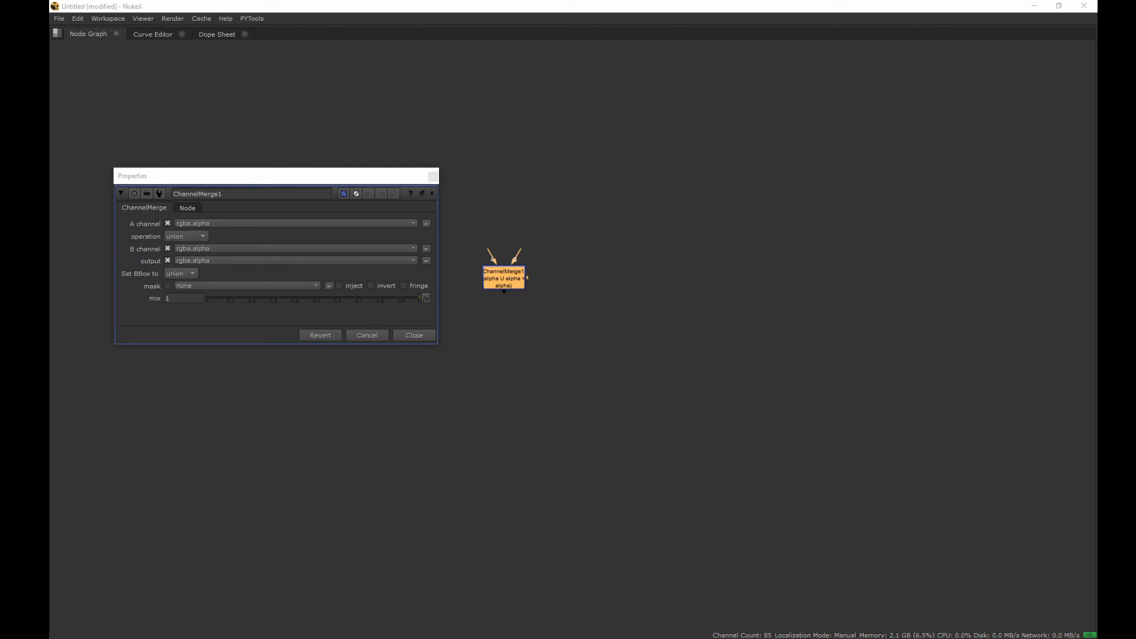
pyautogui.moveTo(656, 116)
pyautogui.mouseDown()
pyautogui.moveTo(690, 133)
pyautogui.moveTo(715, 115)
pyautogui.moveTo(735, 137)
pyautogui.moveTo(785, 130)
pyautogui.mouseUp()
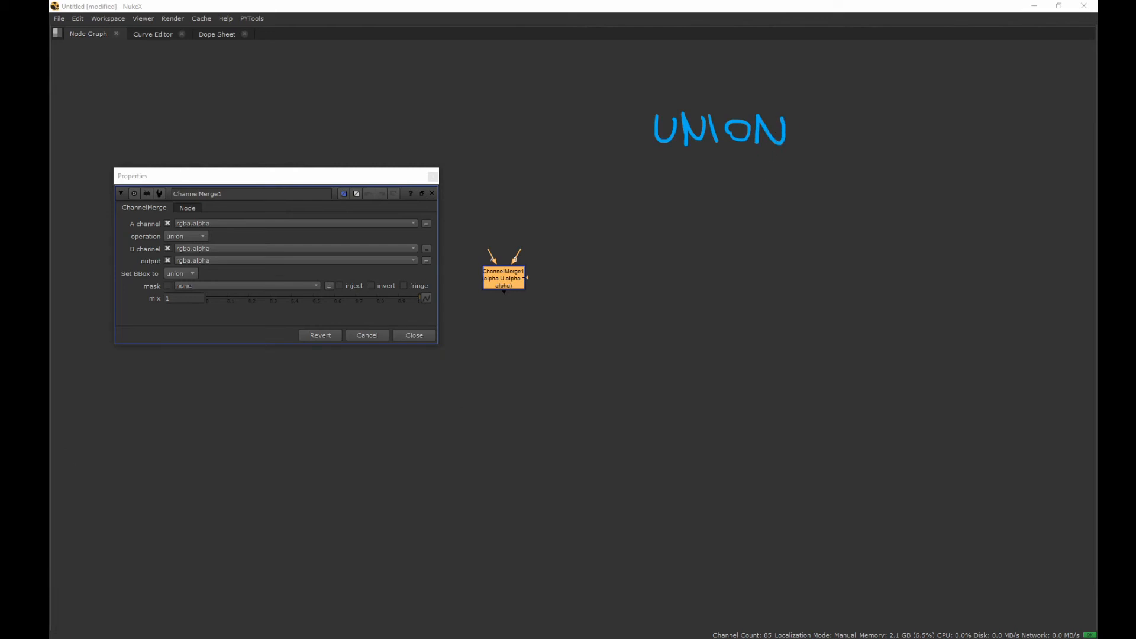
pyautogui.moveTo(669, 170)
pyautogui.mouseDown()
pyautogui.moveTo(641, 190)
pyautogui.moveTo(692, 194)
pyautogui.moveTo(725, 172)
pyautogui.moveTo(740, 197)
pyautogui.moveTo(808, 179)
pyautogui.moveTo(800, 193)
pyautogui.moveTo(852, 189)
pyautogui.mouseUp()
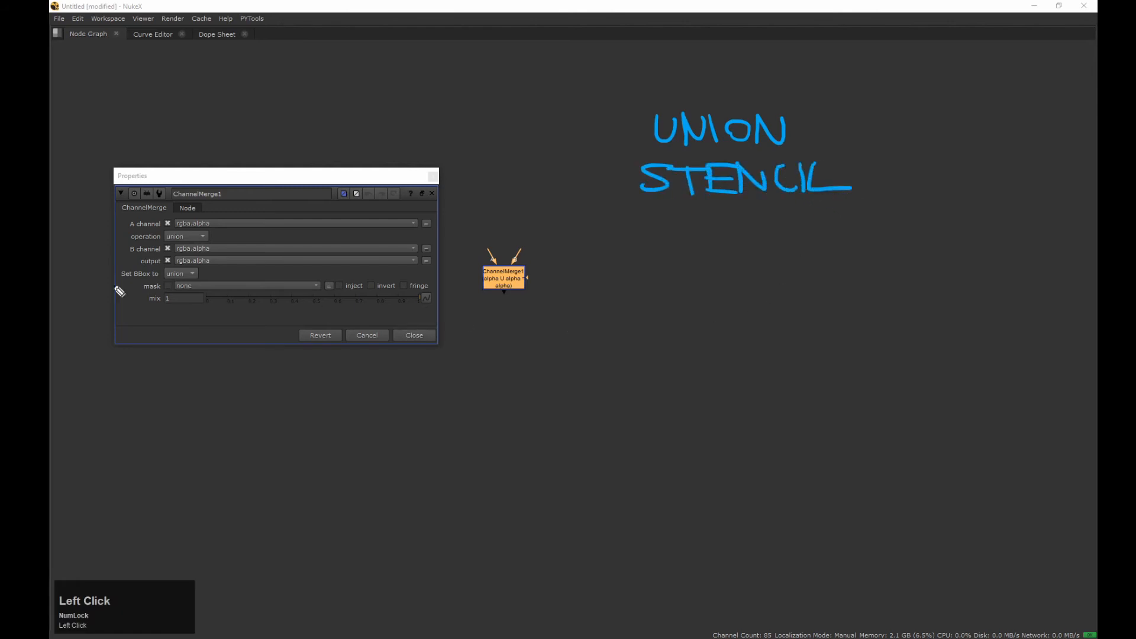
pyautogui.moveTo(631, 253)
pyautogui.mouseDown()
pyautogui.moveTo(649, 233)
pyautogui.moveTo(656, 253)
pyautogui.mouseUp()
pyautogui.moveTo(663, 232)
pyautogui.mouseDown()
pyautogui.moveTo(725, 251)
pyautogui.moveTo(755, 235)
pyautogui.moveTo(822, 240)
pyautogui.mouseUp()
pyautogui.moveTo(833, 224); pyautogui.dragTo(811, 256)
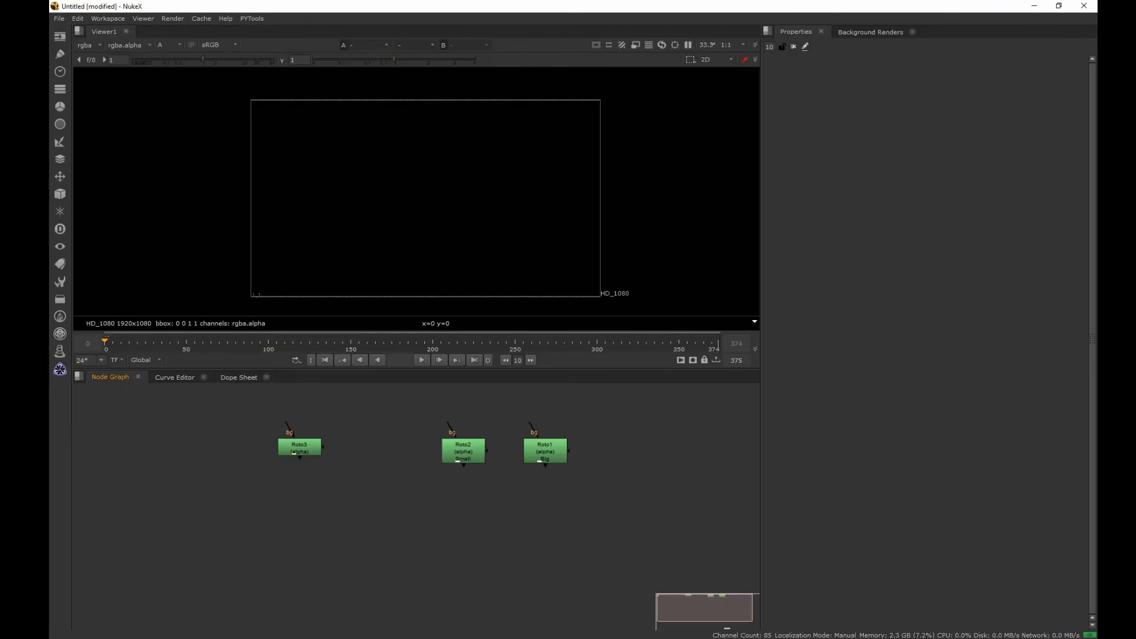
# View the alpha of the big-circle Roto1 and the small-circle Roto2 in turn, ending on Roto1
pyautogui.moveTo(601, 414); pyautogui.dragTo(512, 484)
pyautogui.press('2')
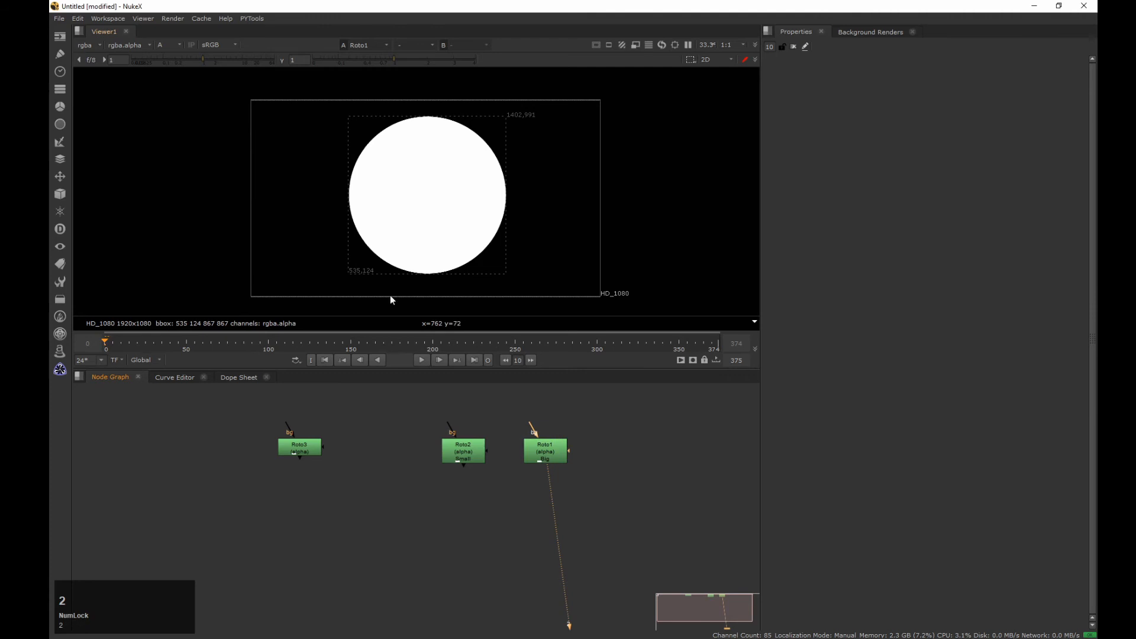
pyautogui.moveTo(500, 418); pyautogui.dragTo(438, 495)
pyautogui.press('2')
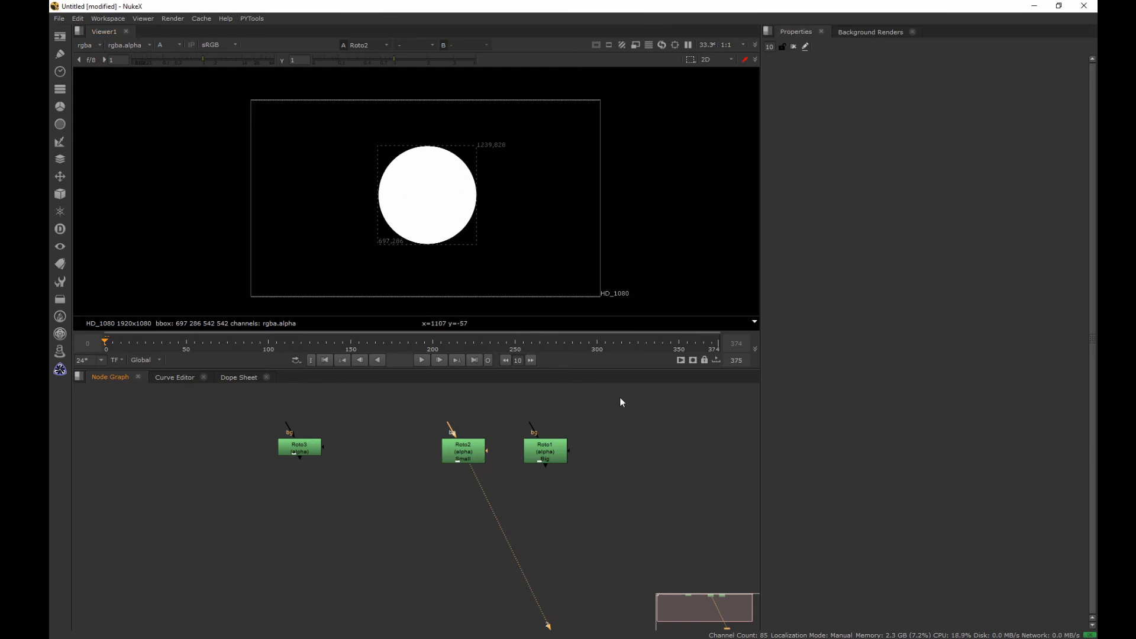
pyautogui.moveTo(616, 400); pyautogui.dragTo(504, 482)
pyautogui.press('2')
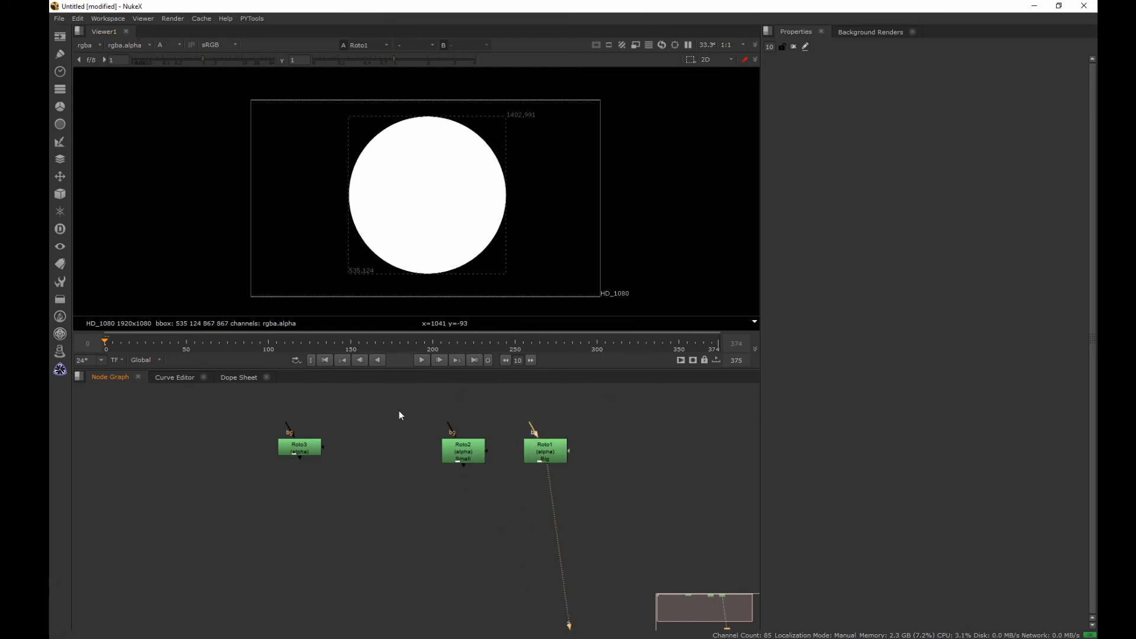
# Add a ChannelMerge with Roto2 as A and Roto1 as B, and route the A pipe through a Dot
pyautogui.moveTo(386, 409); pyautogui.dragTo(635, 525)
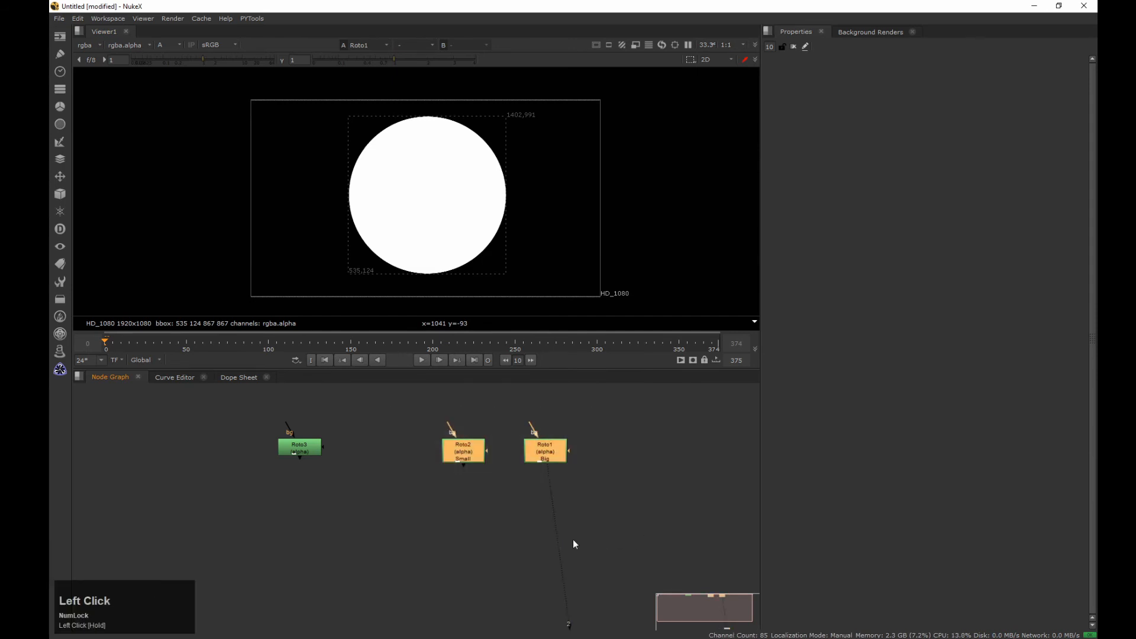
pyautogui.press('Tab')
pyautogui.write('chan')
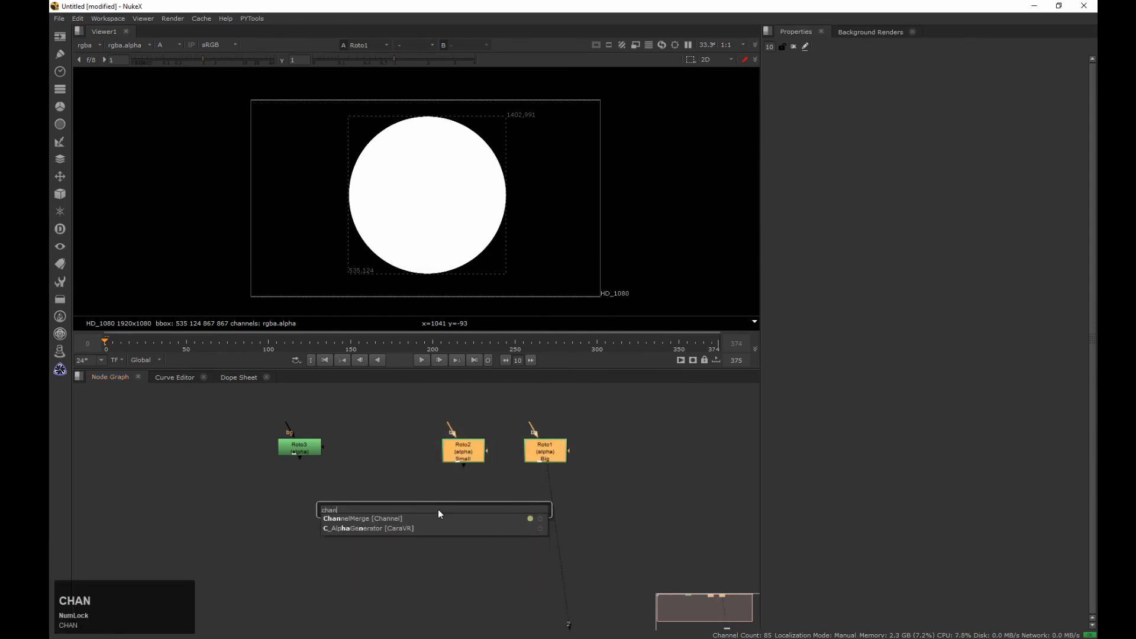
pyautogui.press('Return')
pyautogui.press('ctrl')
pyautogui.keyDown('ctrl'); pyautogui.moveTo(506, 478); pyautogui.dragTo(464, 504); pyautogui.keyUp('ctrl')
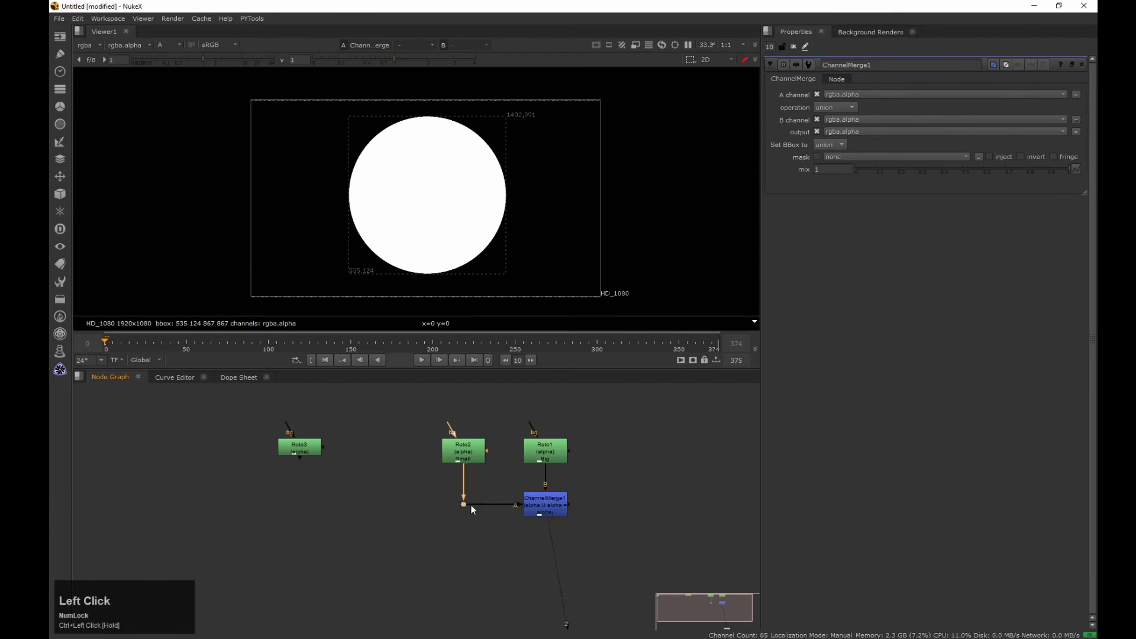
# Check the ChannelMerge's A input from Roto2 and its B input from Roto1 in the viewer
pyautogui.moveTo(502, 429); pyautogui.dragTo(405, 475)
pyautogui.press('2')
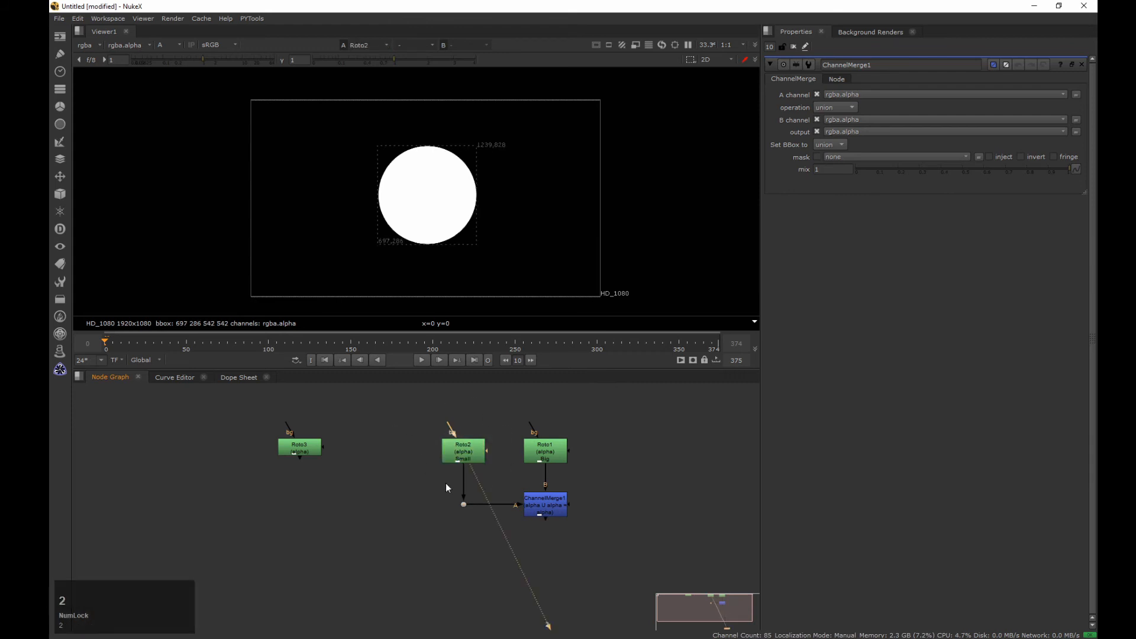
pyautogui.moveTo(607, 414); pyautogui.dragTo(515, 463)
pyautogui.press('1')
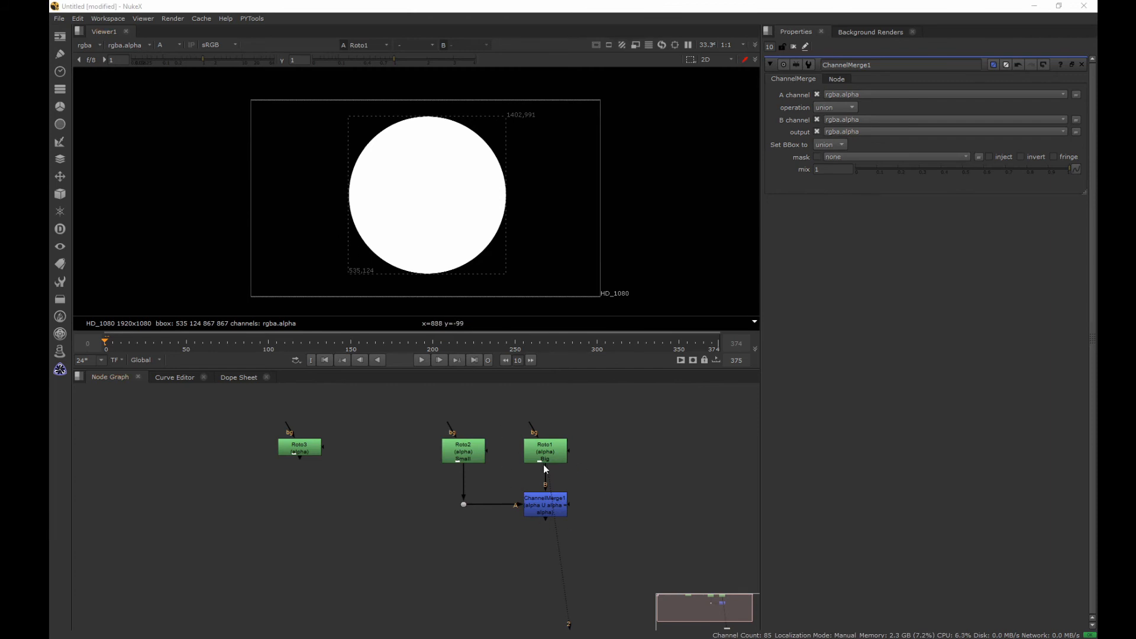
# Set the ChannelMerge operation to stencil and view its output
pyautogui.click(834, 107)
pyautogui.click(819, 102)
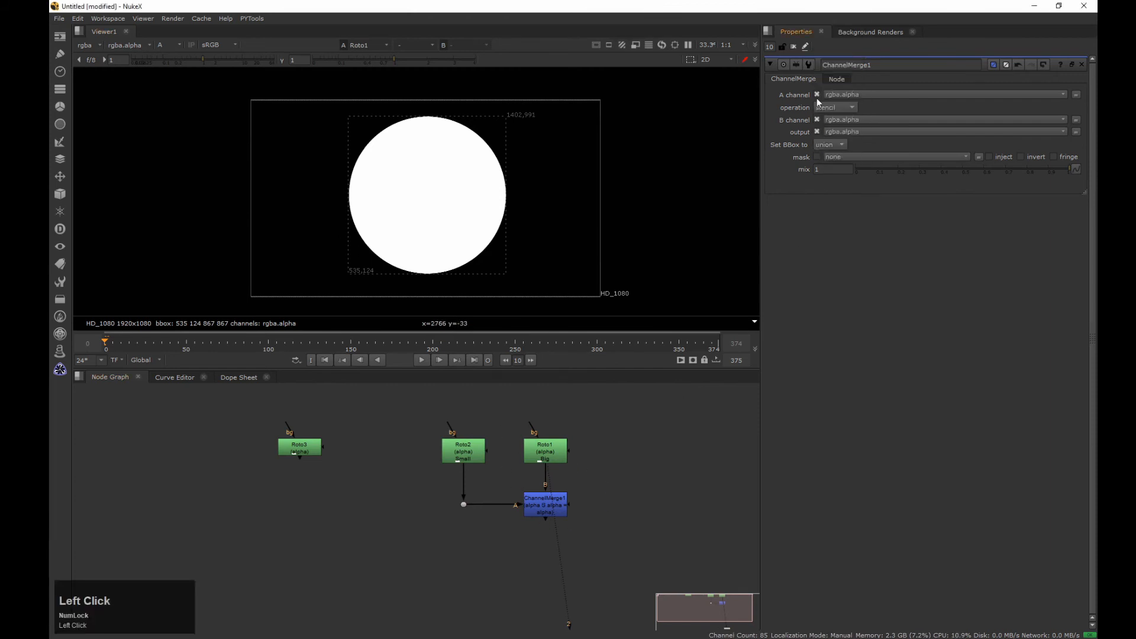
pyautogui.moveTo(500, 582); pyautogui.dragTo(638, 498)
pyautogui.press('2')
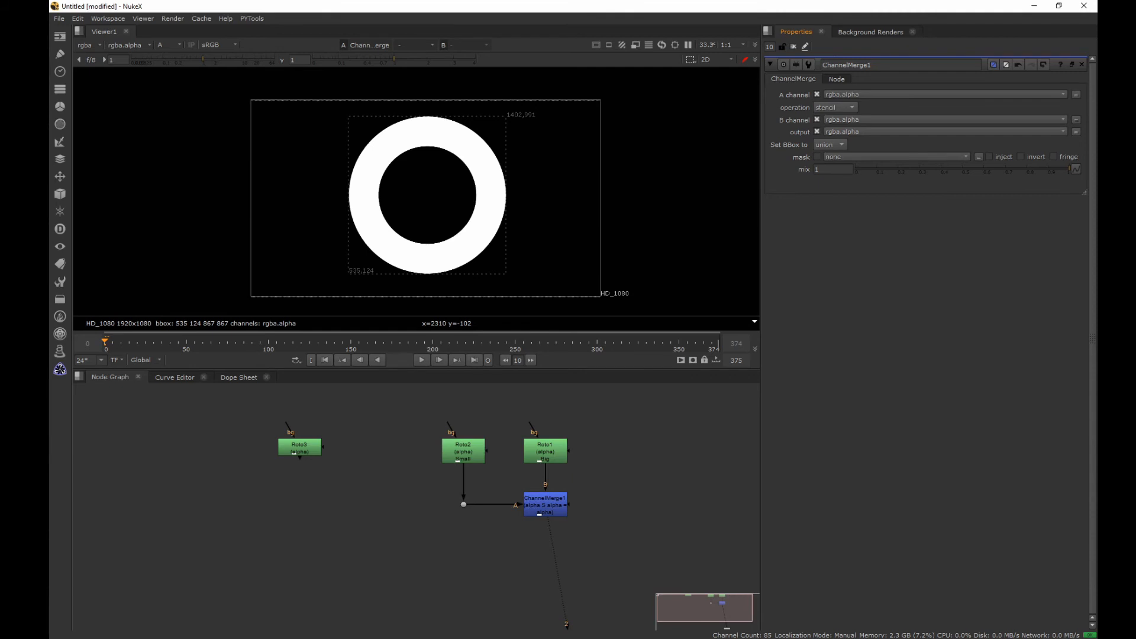
# Set the inner Ellipse2's blending mode to minus in Roto3, and compare the result with the ChannelMerge output
pyautogui.doubleClick(283, 454)
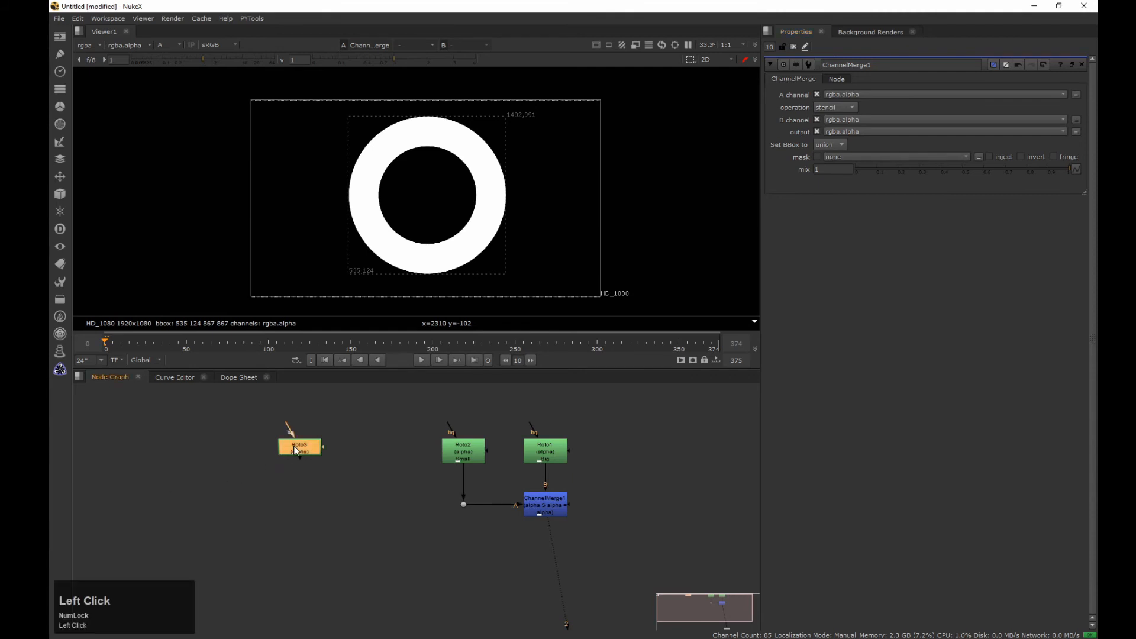
pyautogui.moveTo(371, 400); pyautogui.dragTo(211, 481)
pyautogui.press('2')
pyautogui.click(815, 242)
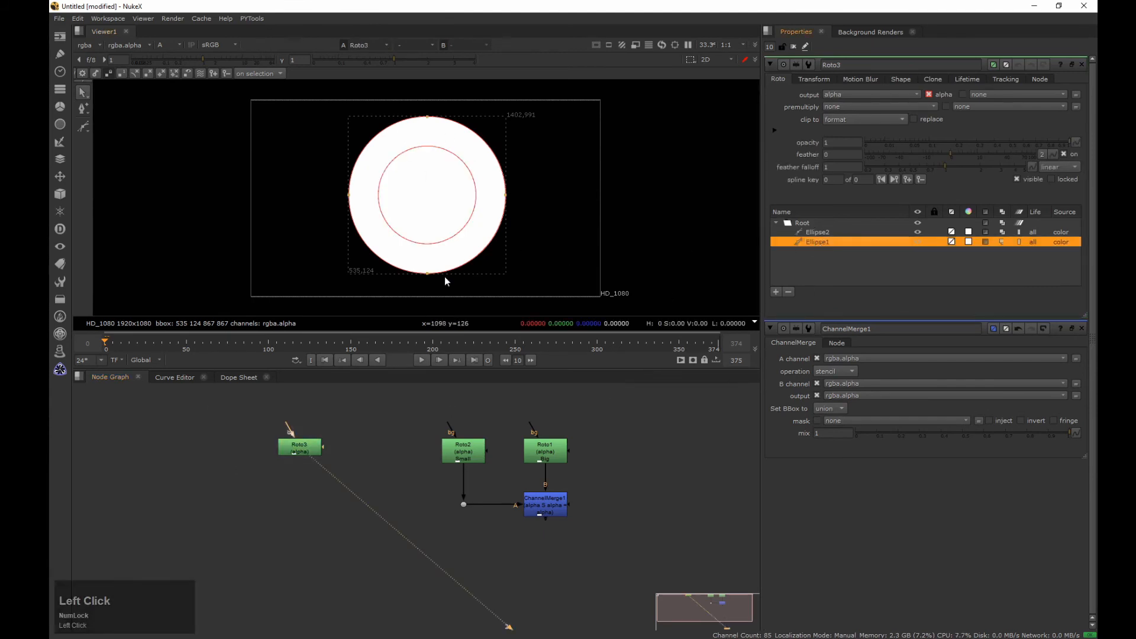
pyautogui.click(817, 232)
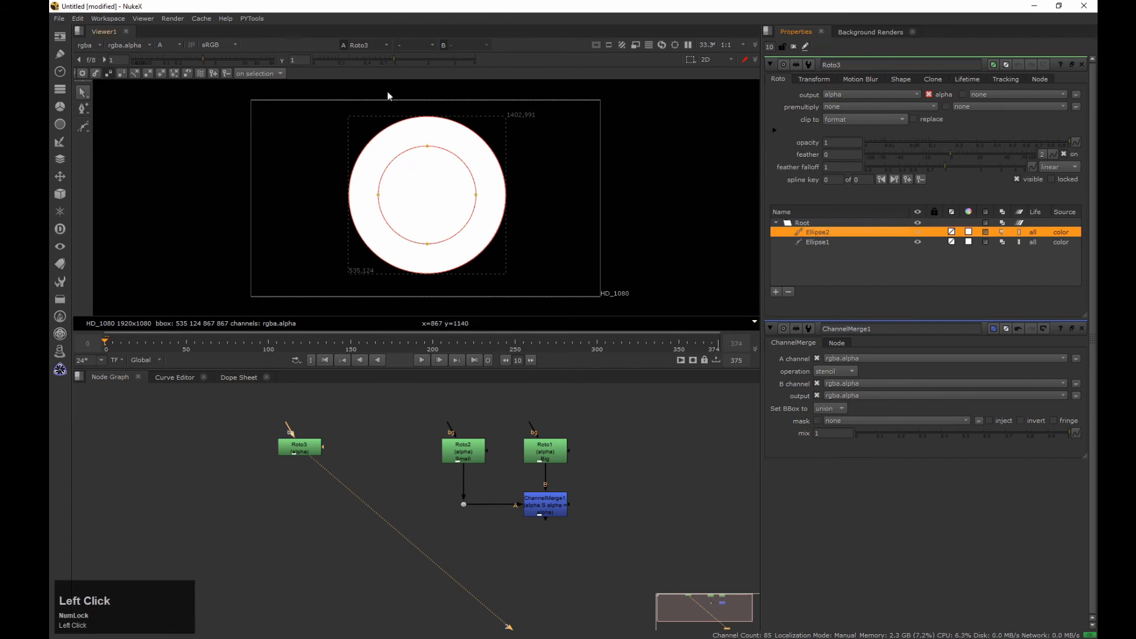
pyautogui.click(1002, 232)
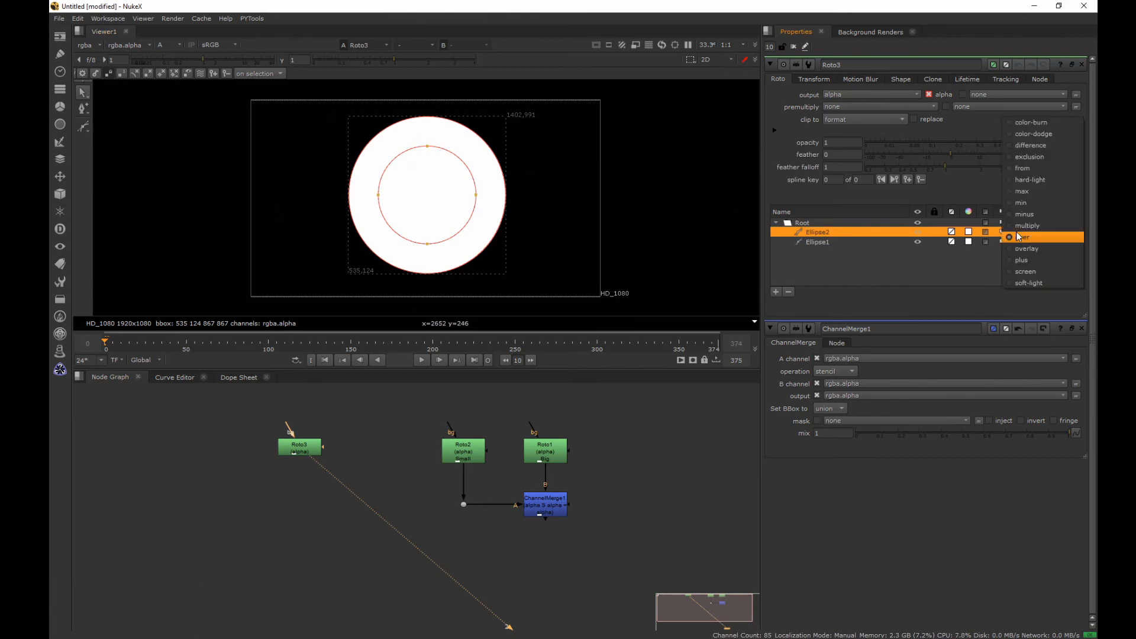
pyautogui.click(1037, 215)
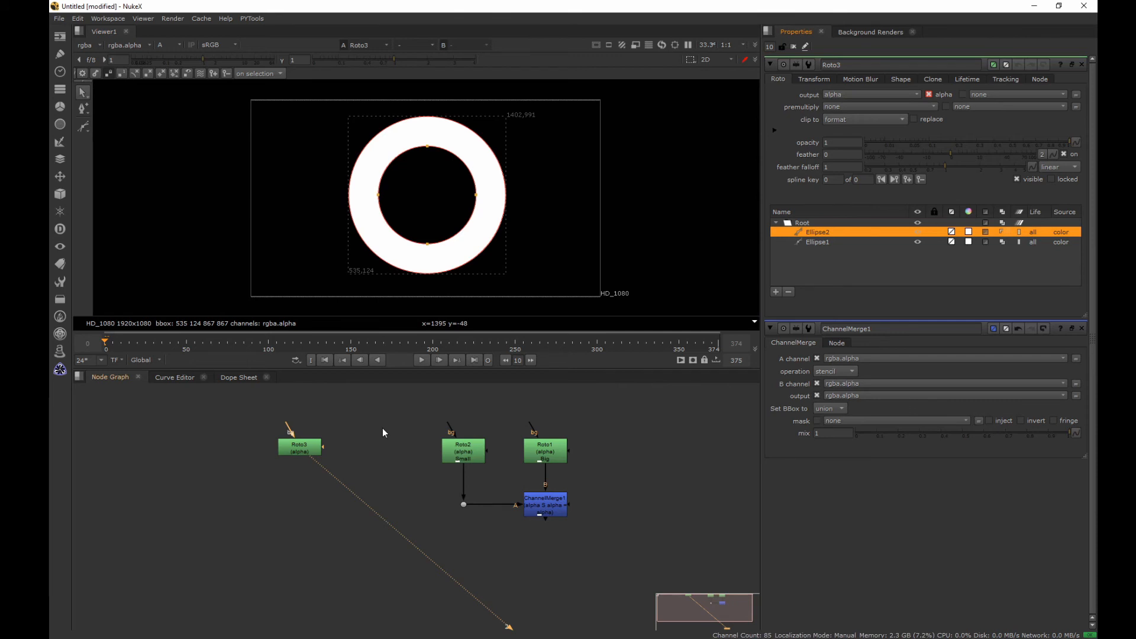
pyautogui.press('1')
pyautogui.click(430, 116)
pyautogui.moveTo(431, 116)
pyautogui.mouseDown()
pyautogui.moveTo(432, 188)
pyautogui.moveTo(583, 187)
pyautogui.mouseUp()
pyautogui.moveTo(428, 123)
pyautogui.mouseDown()
pyautogui.moveTo(471, 104)
pyautogui.moveTo(489, 116)
pyautogui.mouseUp()
pyautogui.moveTo(432, 152)
pyautogui.mouseDown()
pyautogui.moveTo(507, 127)
pyautogui.moveTo(529, 145)
pyautogui.mouseUp()
pyautogui.moveTo(473, 179); pyautogui.dragTo(568, 155)
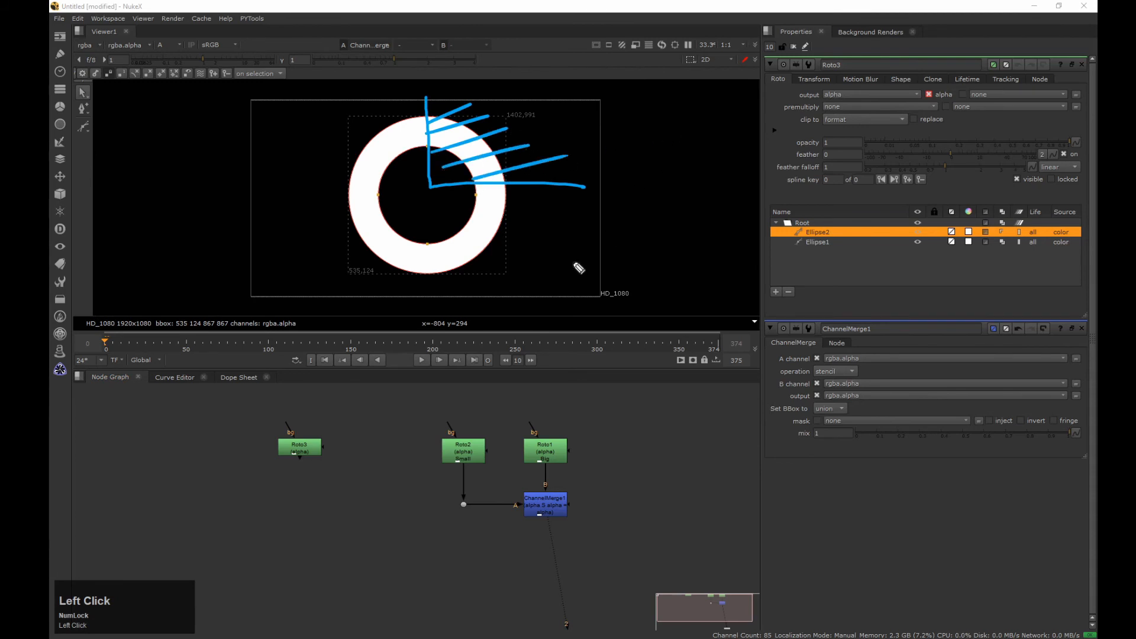
# Create a separate Roto node below the ChannelMerge and draw a rectangle over the ring's upper-right quarter
pyautogui.click(484, 574)
pyautogui.press('o')
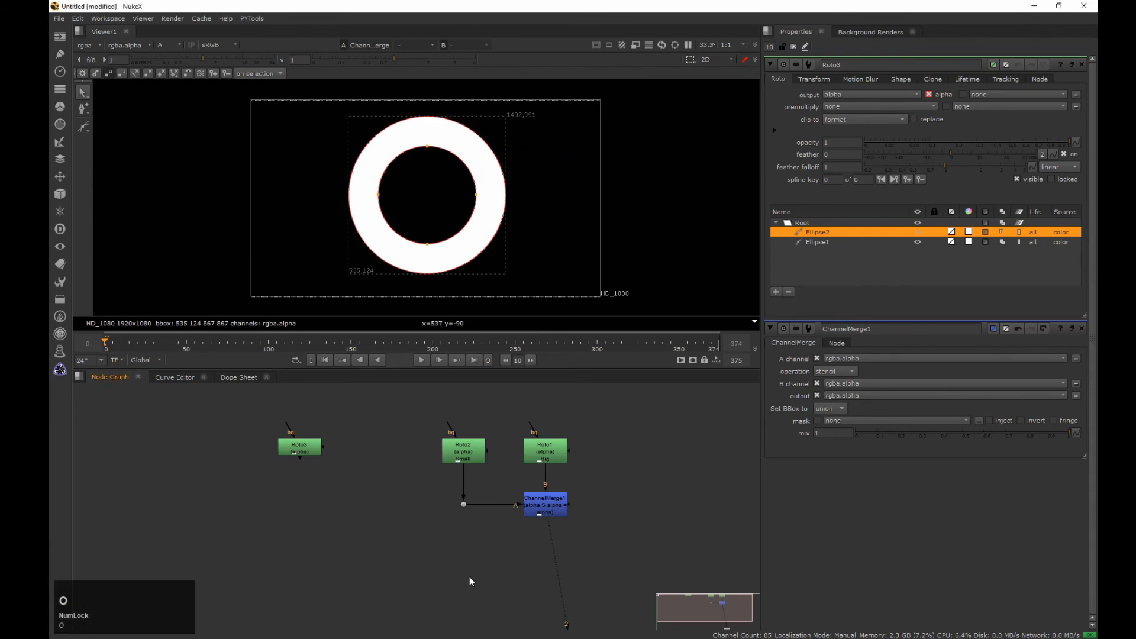
pyautogui.click(476, 563)
pyautogui.moveTo(83, 125); pyautogui.dragTo(116, 160)
pyautogui.moveTo(420, 93); pyautogui.dragTo(572, 189)
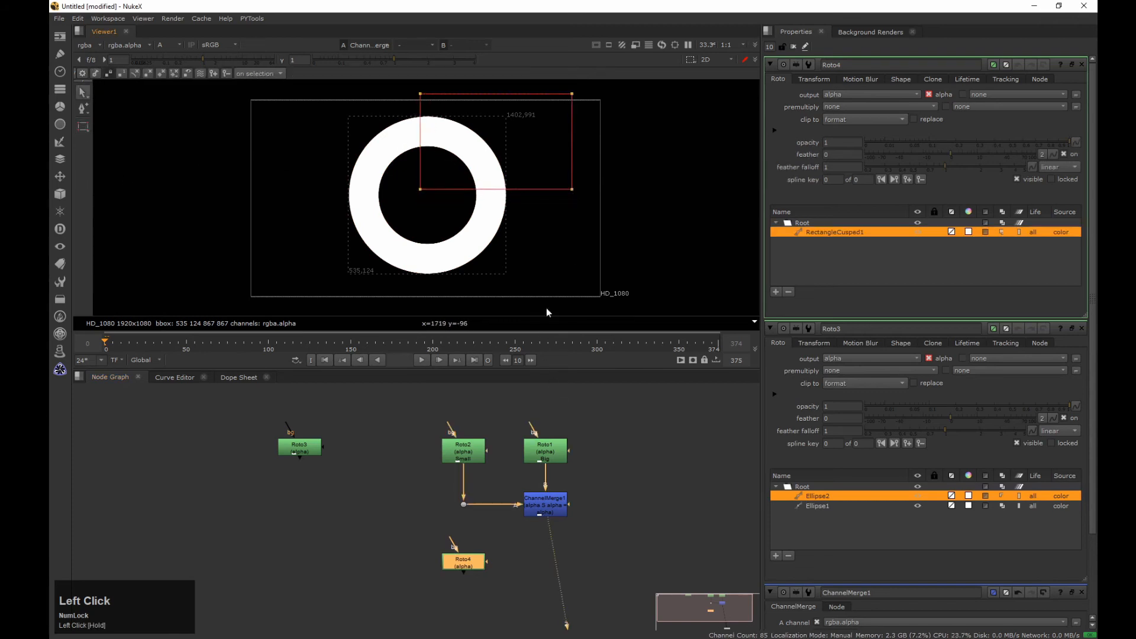
# Combine the rectangle Roto as A with the ring as B in a second ChannelMerge, add a Dot on A, and view the result
pyautogui.middleClick(527, 463)
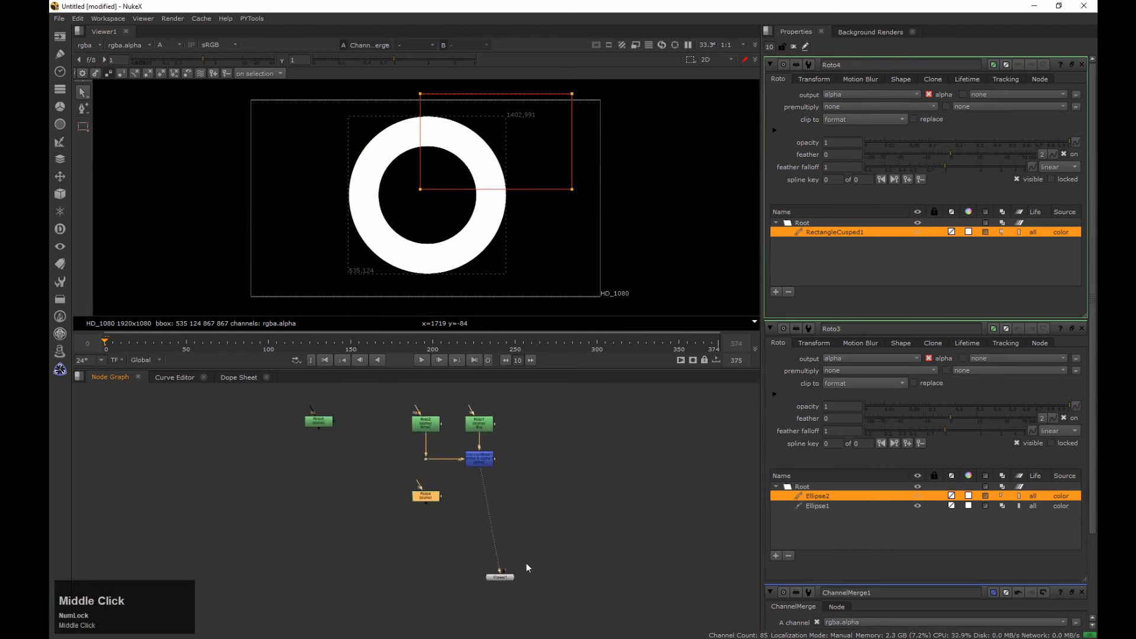
pyautogui.moveTo(382, 476); pyautogui.dragTo(486, 536)
pyautogui.press('Tab')
pyautogui.write('chan')
pyautogui.press('Return')
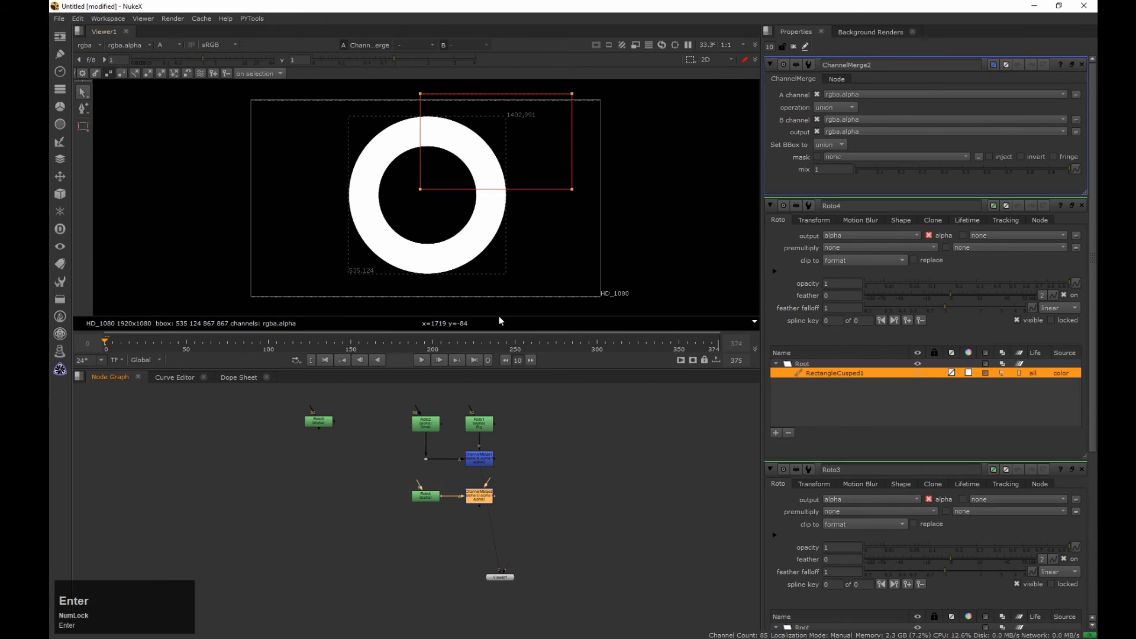
pyautogui.moveTo(487, 483); pyautogui.dragTo(480, 460)
pyautogui.moveTo(481, 503); pyautogui.dragTo(428, 531)
pyautogui.press('2')
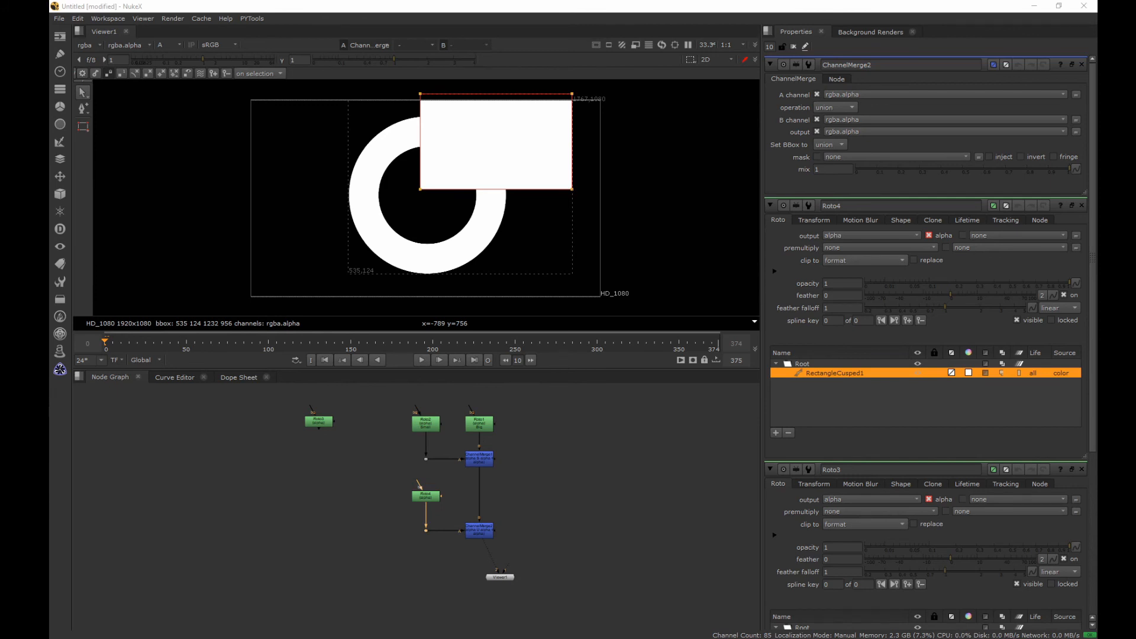
# View the Dot carrying the rectangle Roto's alpha and sample values inside and outside the rectangle
pyautogui.click(318, 535)
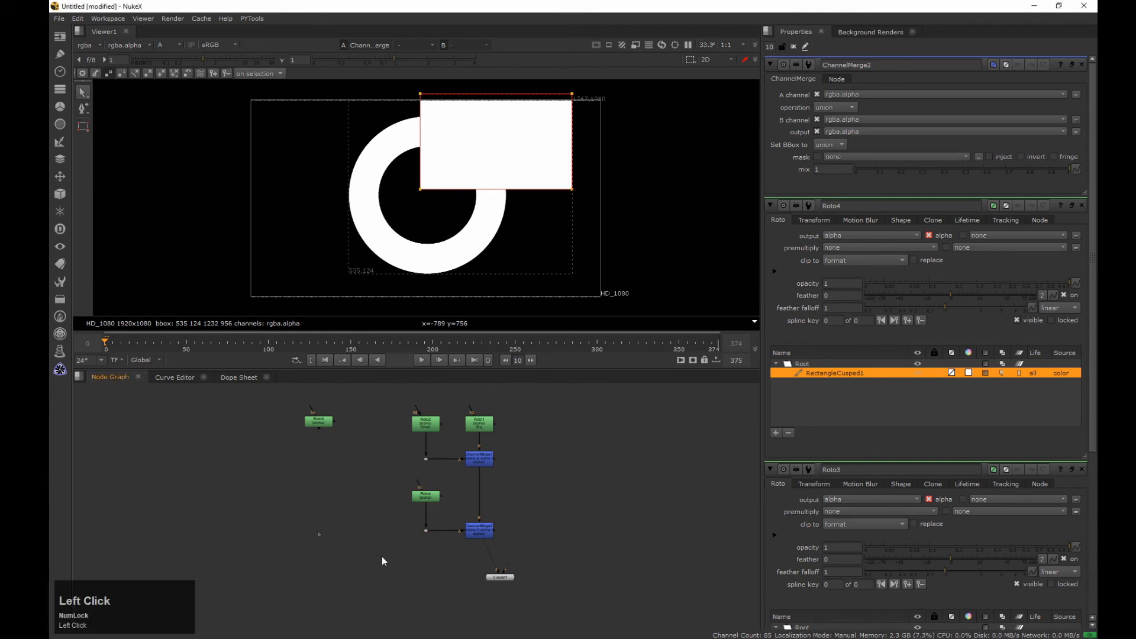
pyautogui.moveTo(425, 531); pyautogui.dragTo(426, 530)
pyautogui.press('2')
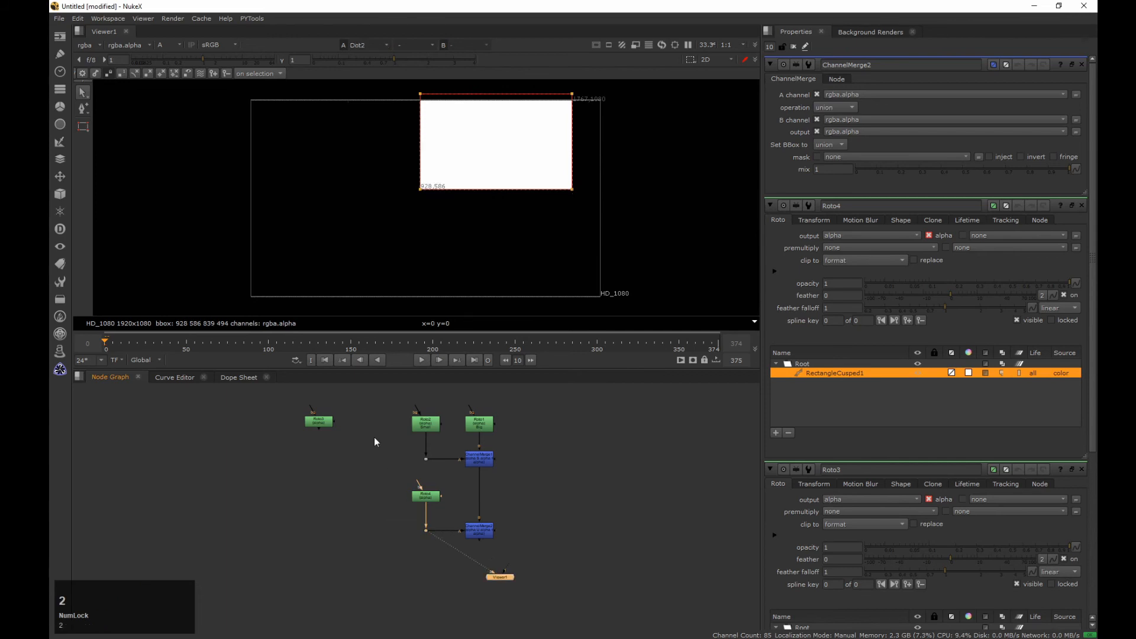
pyautogui.click(480, 163)
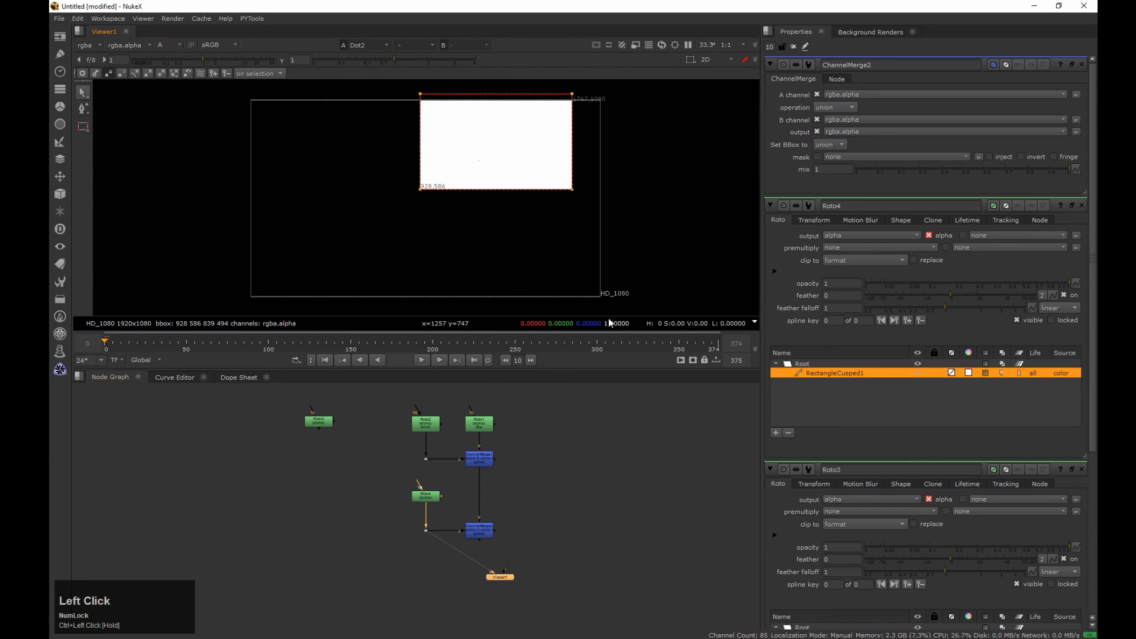
pyautogui.keyDown('ctrl'); pyautogui.moveTo(486, 168); pyautogui.dragTo(494, 219); pyautogui.keyUp('ctrl')
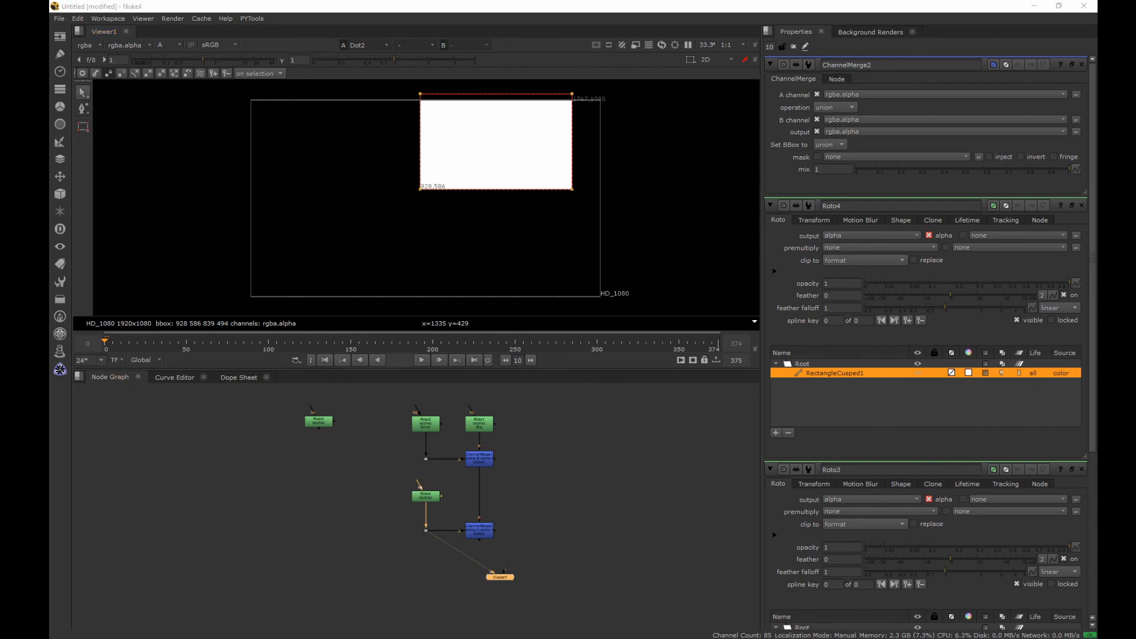
# View the second ChannelMerge's output and set its operation to multiply, so only the ring area inside the rectangle is kept
pyautogui.moveTo(510, 507); pyautogui.dragTo(427, 558)
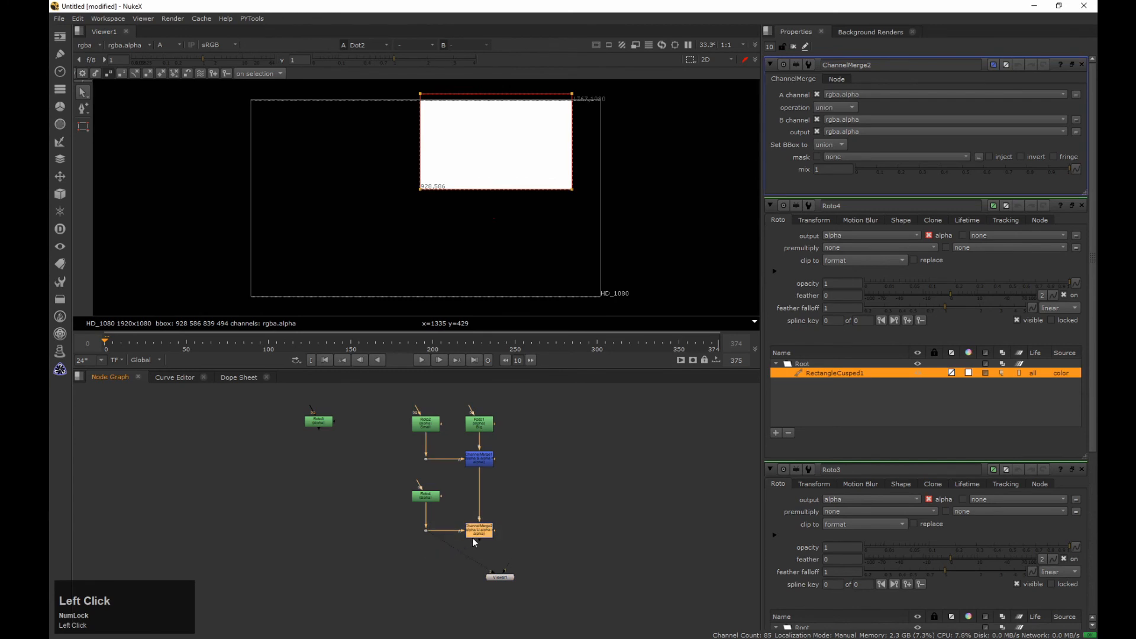
pyautogui.press('2')
pyautogui.click(478, 536)
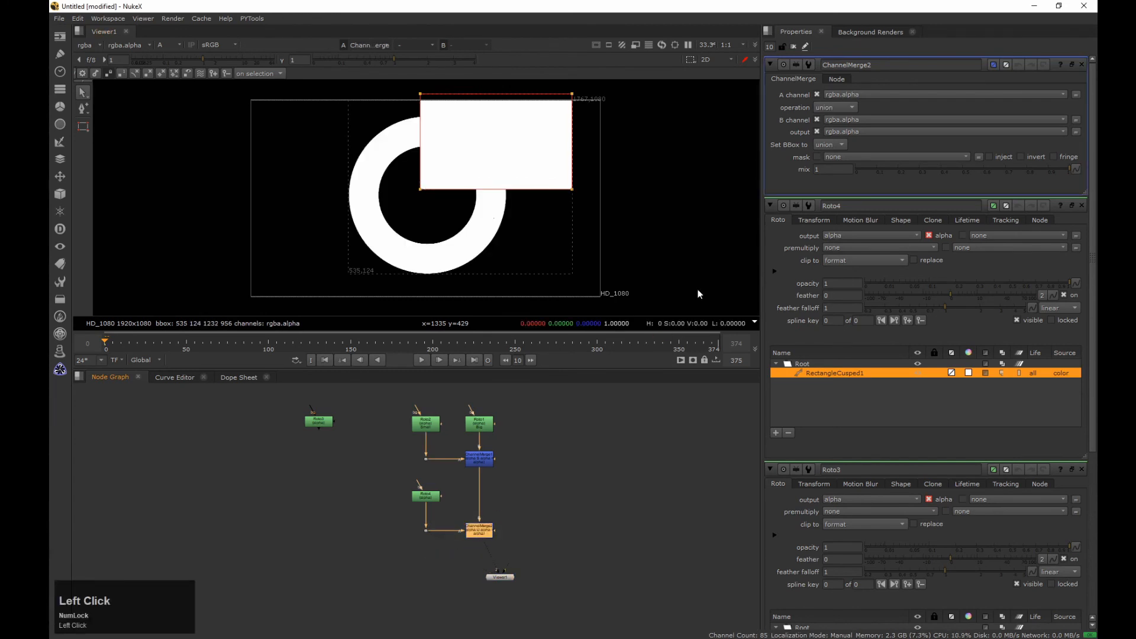
pyautogui.click(840, 108)
pyautogui.click(840, 97)
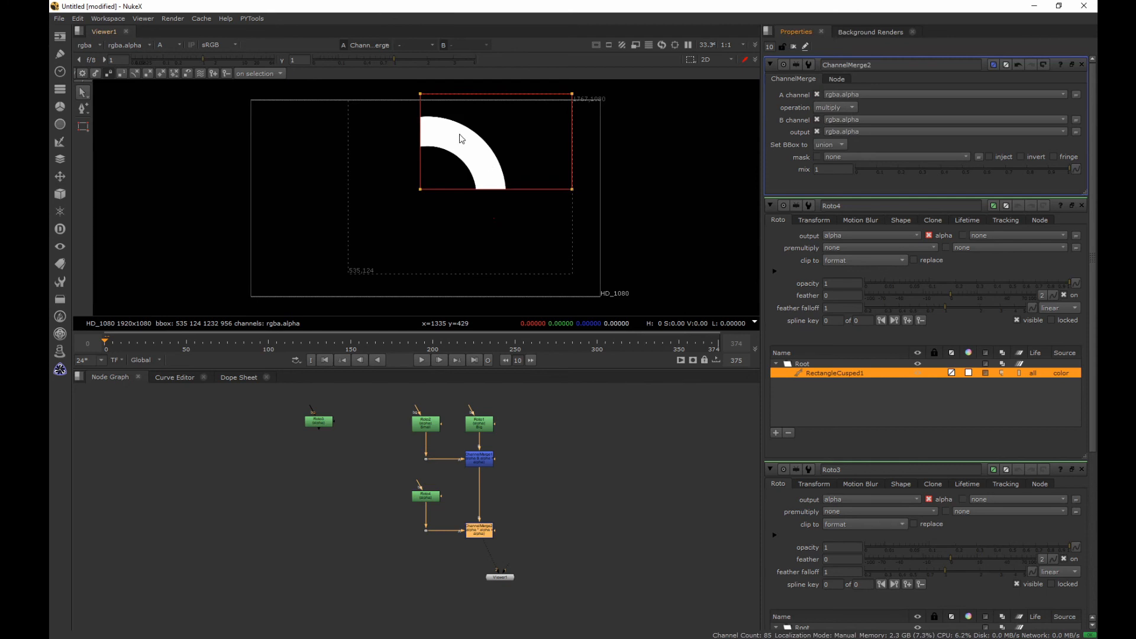
pyautogui.click(470, 151)
pyautogui.click(491, 199)
pyautogui.moveTo(854, 95); pyautogui.dragTo(840, 48)
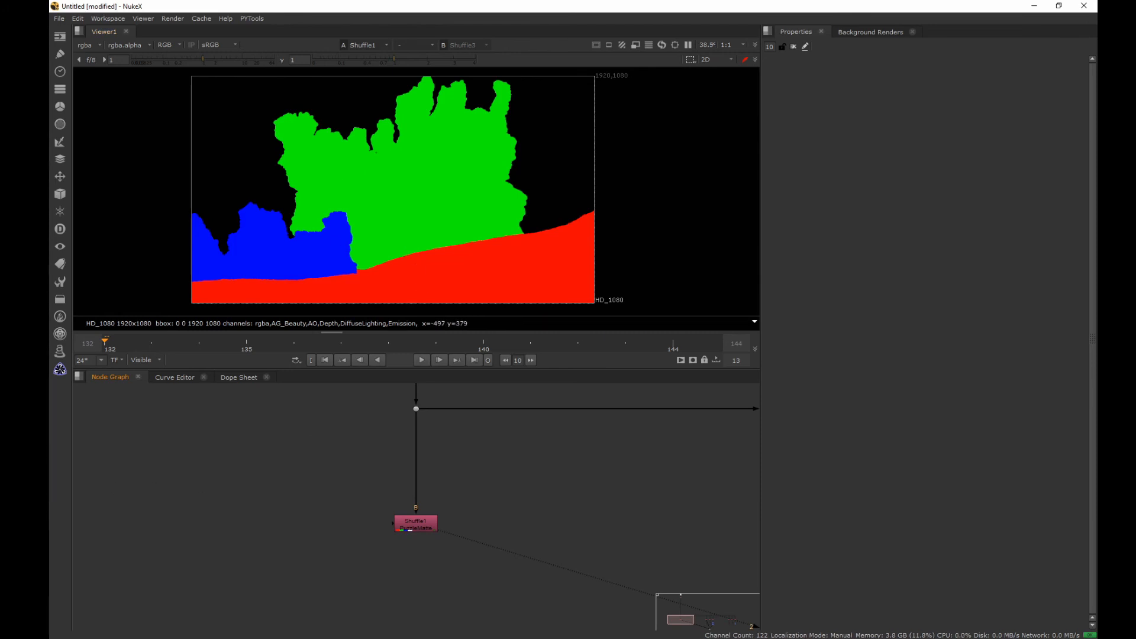
# View the alpha, red, green and blue channels of the PuzzleMatte Shuffle individually, and return to RGB
pyautogui.press('a')
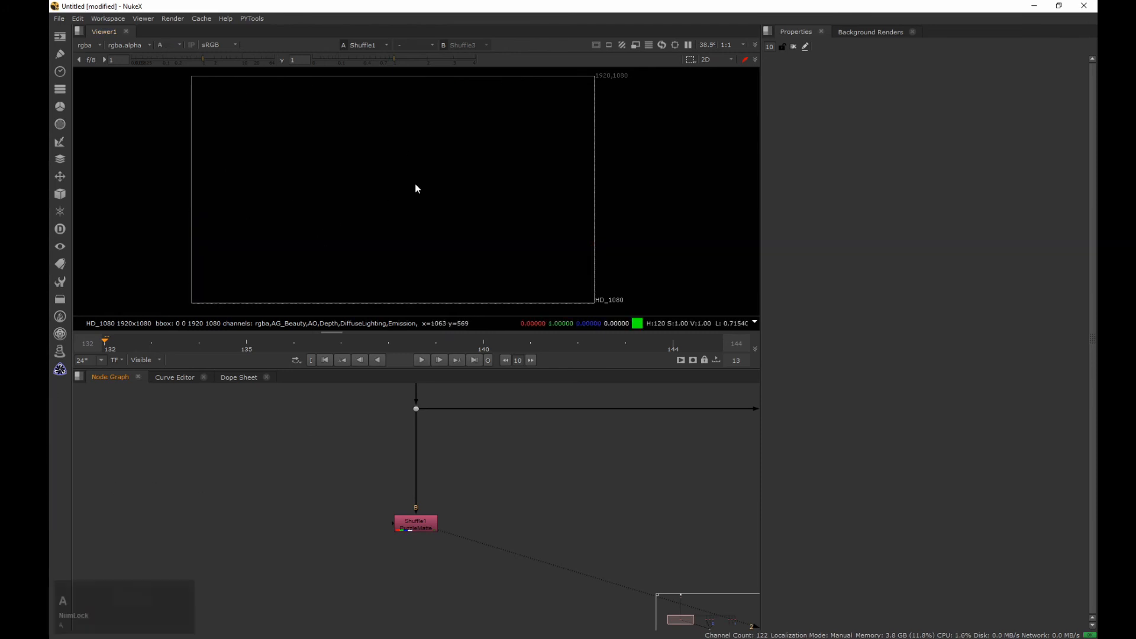
pyautogui.press('a')
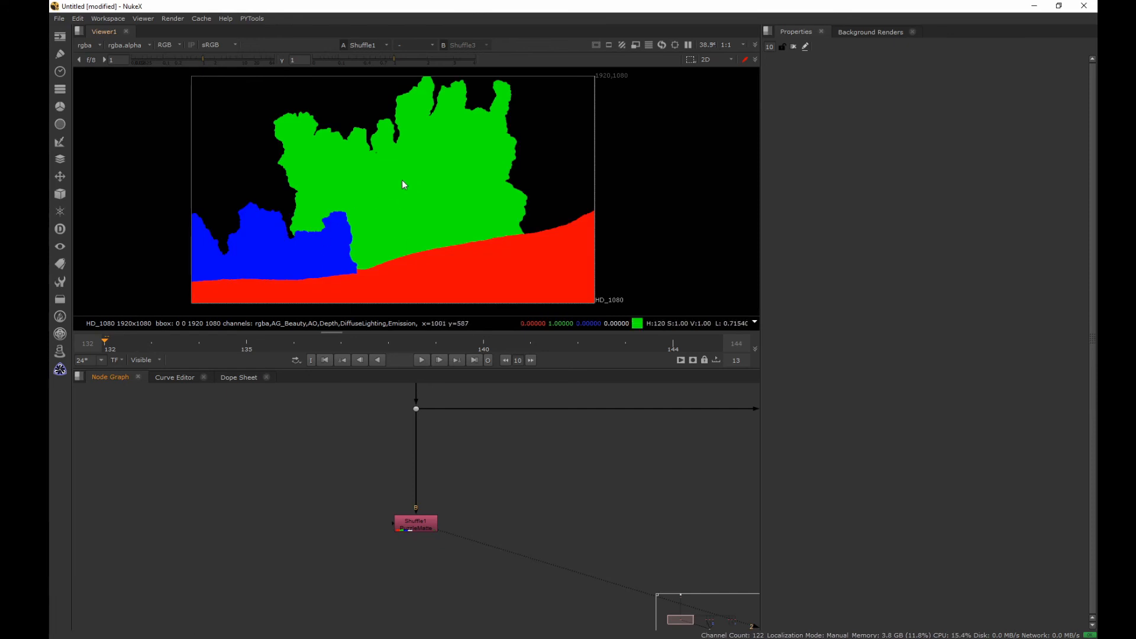
pyautogui.press('r')
pyautogui.press('g')
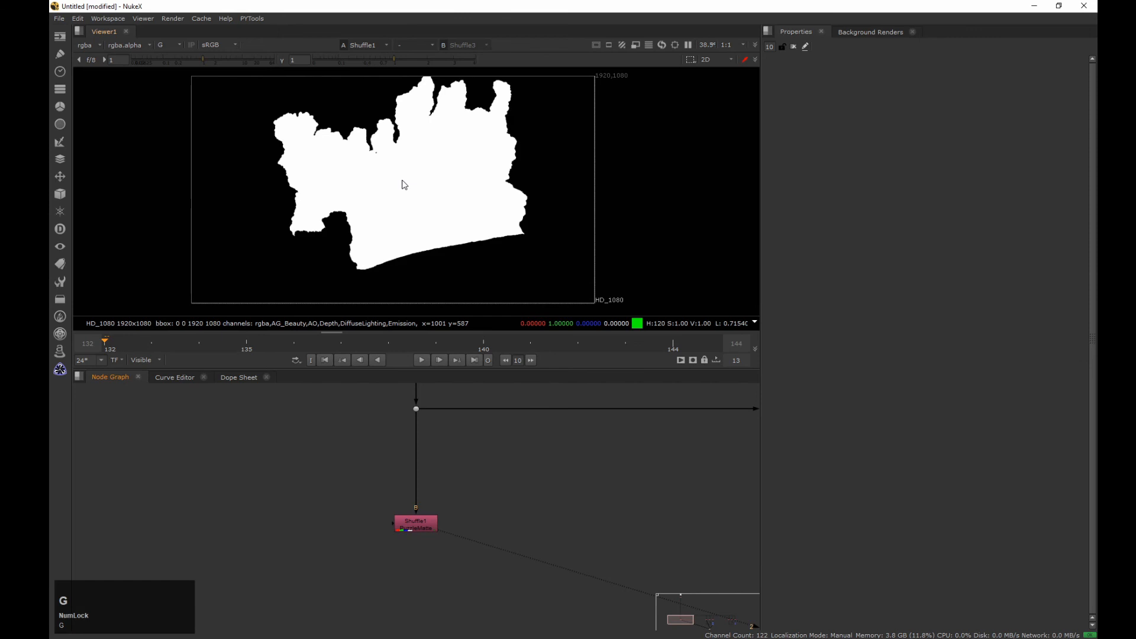
pyautogui.press('b')
pyautogui.press('b')
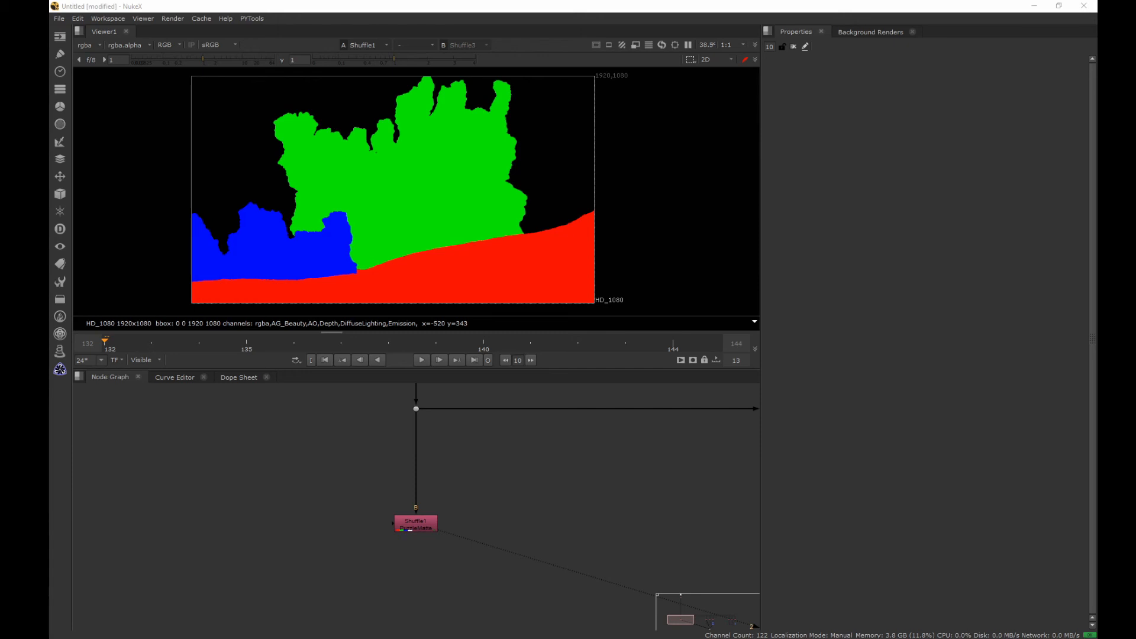
# Create a ChannelMerge node, place it below the PuzzleMatte Shuffle and connect its B input to the Shuffle
pyautogui.click(137, 495)
pyautogui.press('Tab')
pyautogui.write('cha')
pyautogui.press('Return')
pyautogui.moveTo(367, 505); pyautogui.dragTo(341, 456, button='middle')
pyautogui.click(238, 496)
pyautogui.moveTo(238, 496); pyautogui.dragTo(386, 481)
pyautogui.moveTo(384, 534); pyautogui.dragTo(387, 478)
# Add Dots that route the Shuffle's output around into the ChannelMerge's A input as well
pyautogui.moveTo(380, 568); pyautogui.dragTo(402, 601)
pyautogui.press('.')
pyautogui.press('.')
pyautogui.moveTo(375, 567); pyautogui.dragTo(278, 596)
pyautogui.keyDown('ctrl'); pyautogui.click(389, 531); pyautogui.keyUp('ctrl')
pyautogui.moveTo(272, 525); pyautogui.dragTo(390, 539)
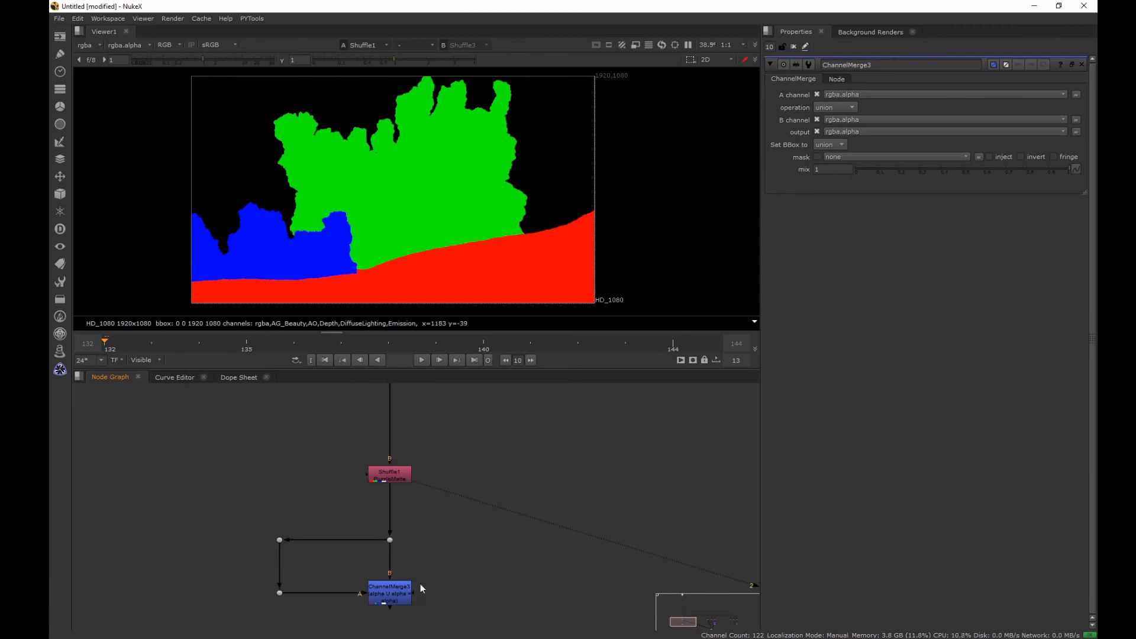
# View the new ChannelMerge's output and examine its alpha against its RGB channels
pyautogui.click(388, 594)
pyautogui.press('2')
pyautogui.press('a')
pyautogui.press('a')
pyautogui.press('a')
pyautogui.press('a')
pyautogui.press('a')
pyautogui.press('a')
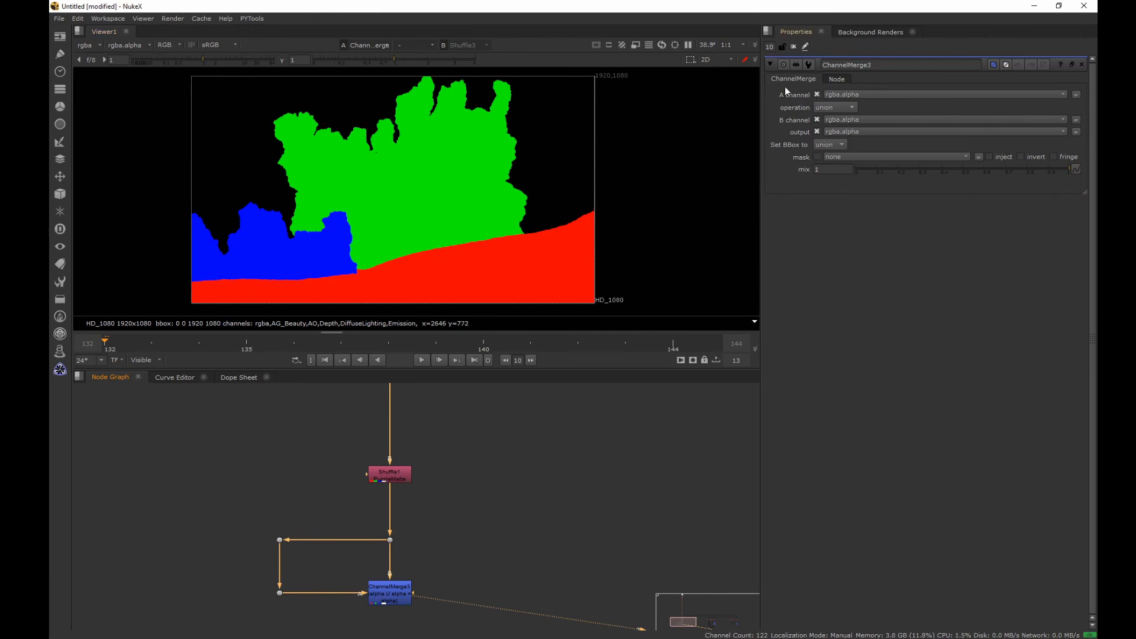
# Set the ChannelMerge's A channel to rgba.red and its B channel to rgba.green, and view the resulting alpha
pyautogui.click(869, 96)
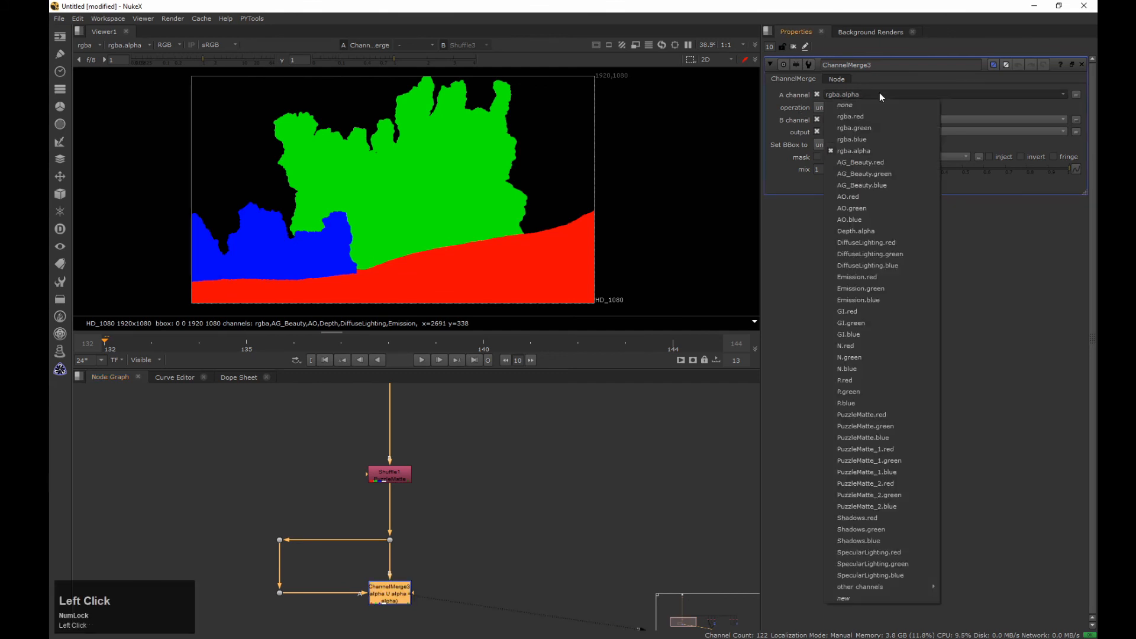
pyautogui.click(869, 116)
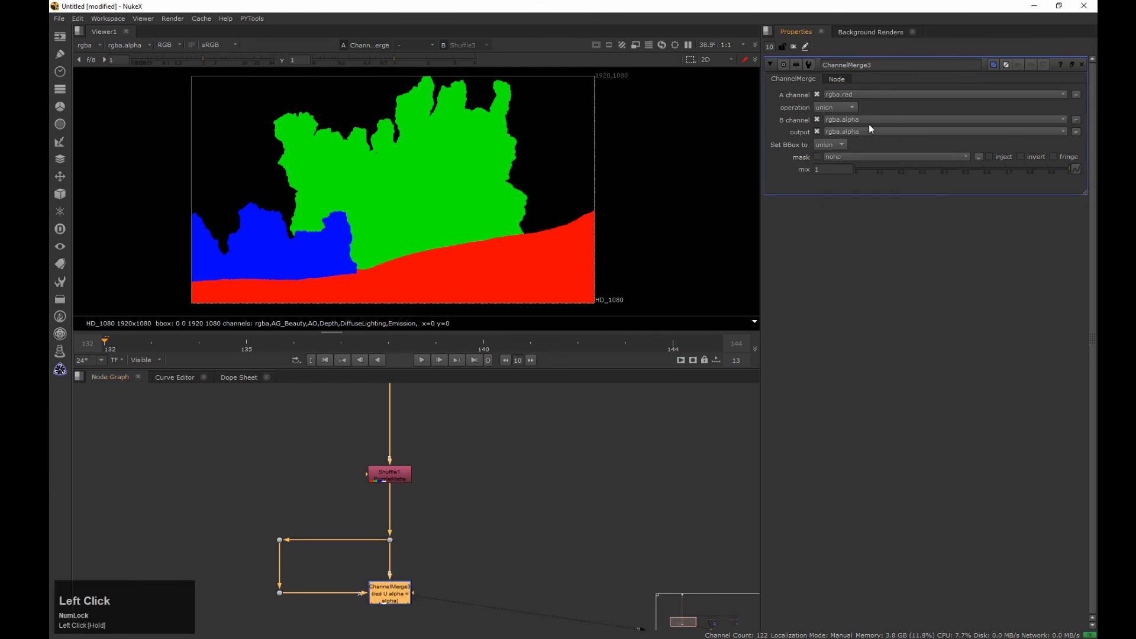
pyautogui.click(863, 120)
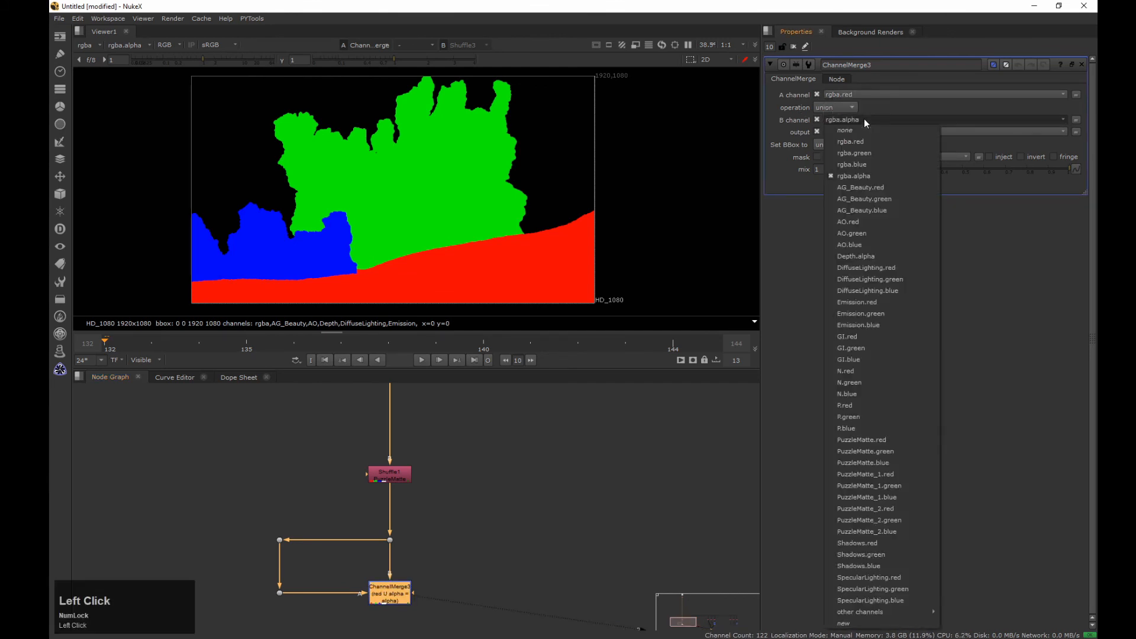
pyautogui.click(863, 152)
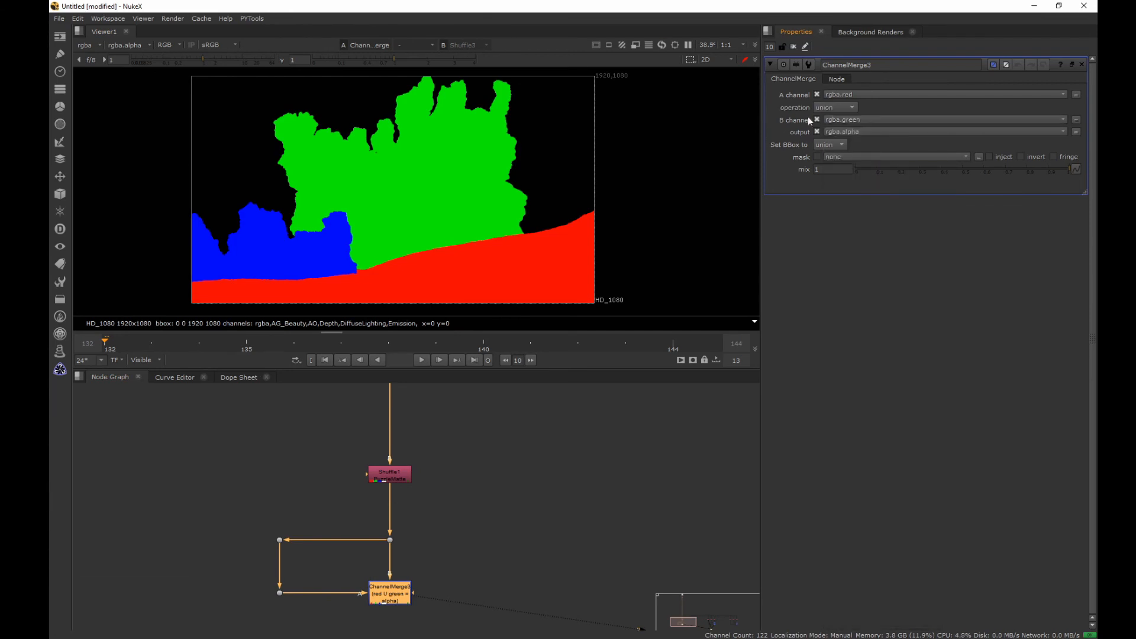
pyautogui.moveTo(459, 556); pyautogui.dragTo(364, 615)
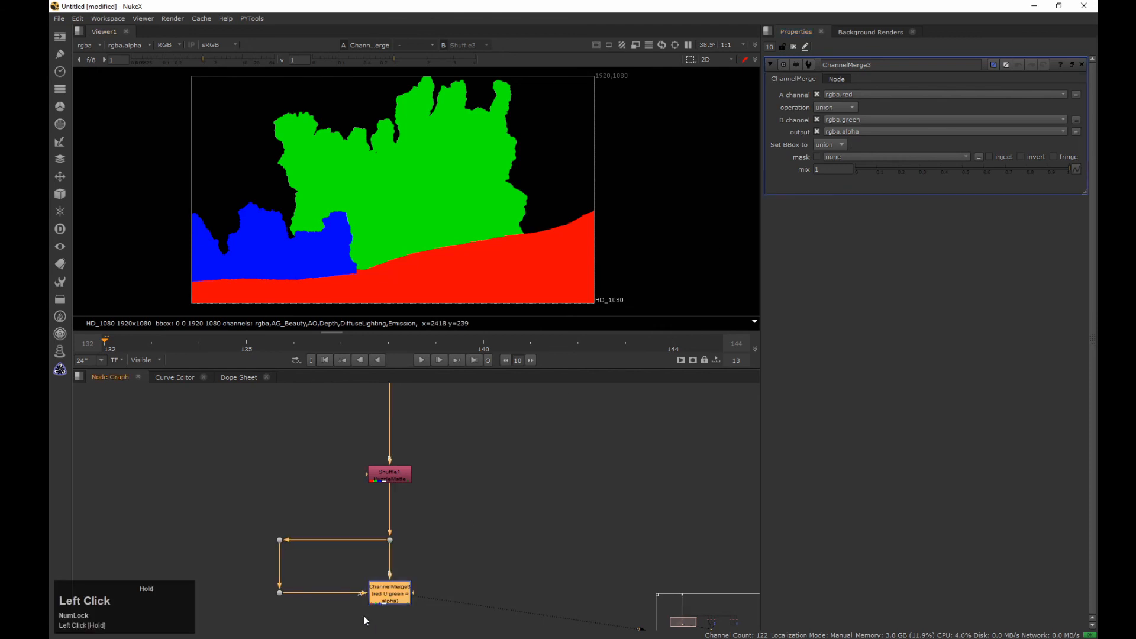
pyautogui.press('2')
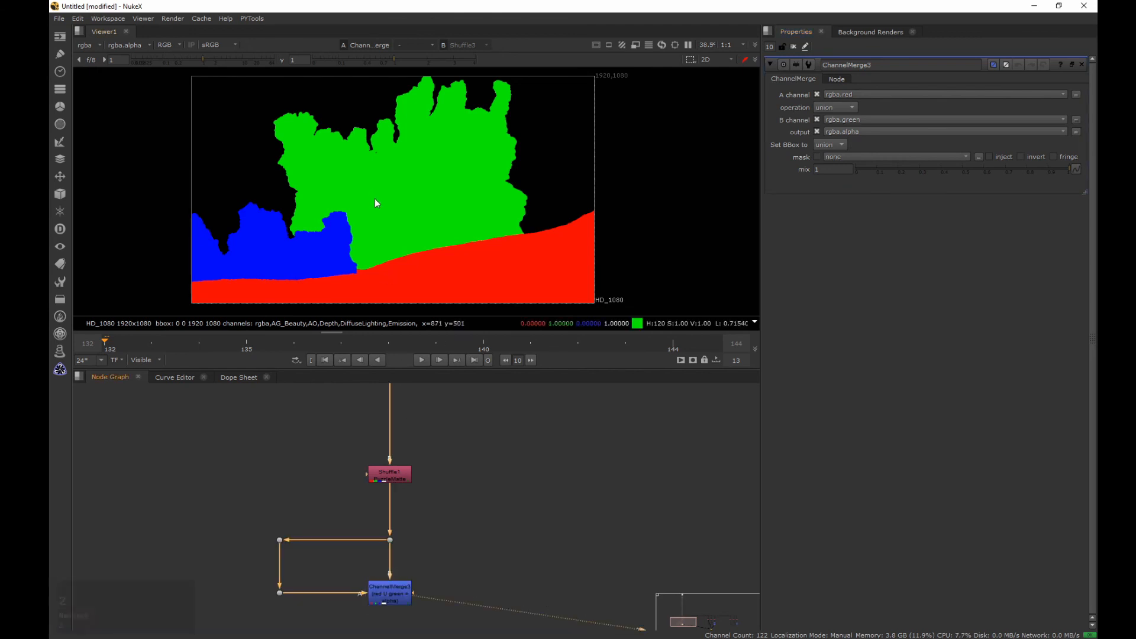
pyautogui.press('a')
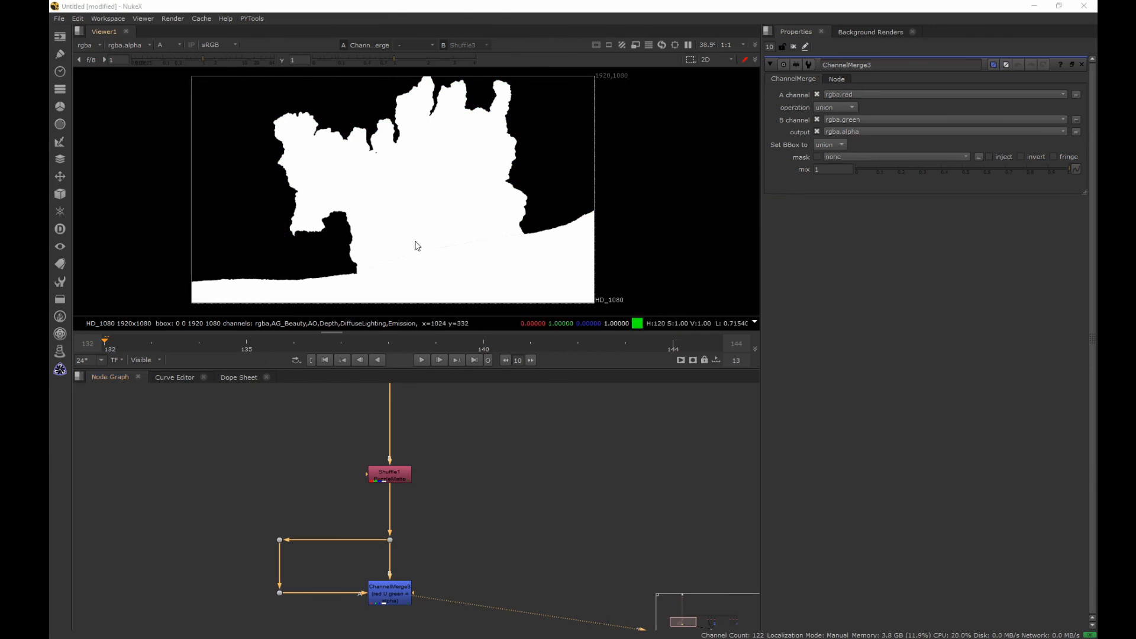
# Add another ChannelMerge below the first one, and compare the first merge's RGB with its alpha in the Viewer
pyautogui.middleClick(417, 530)
pyautogui.press('Tab')
pyautogui.press('Return')
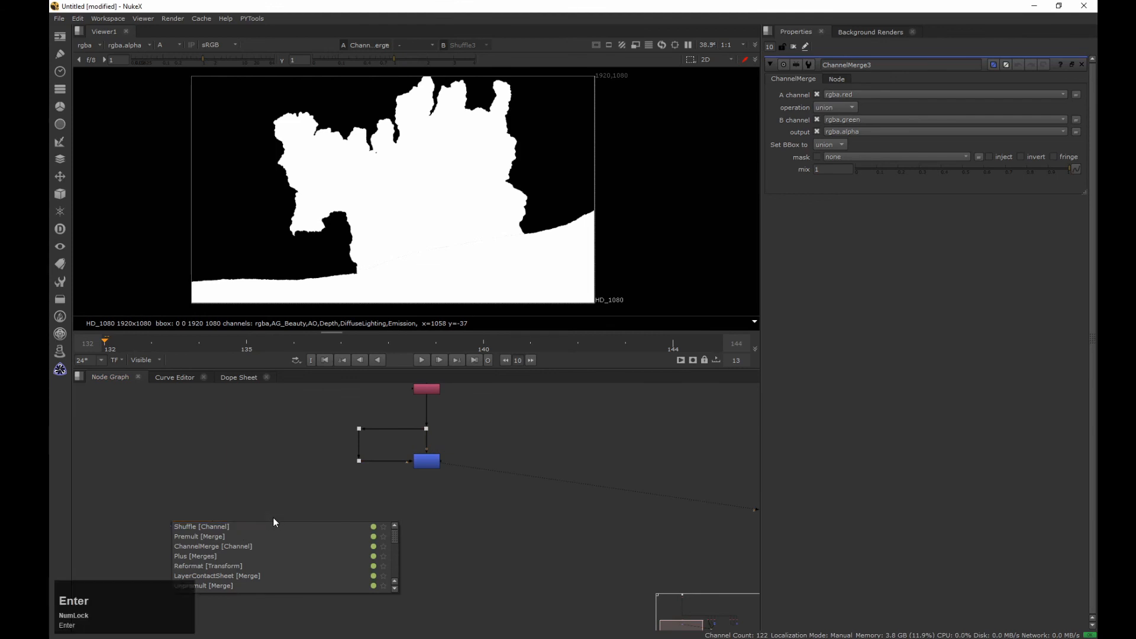
pyautogui.click(414, 503)
pyautogui.moveTo(405, 522); pyautogui.dragTo(416, 521)
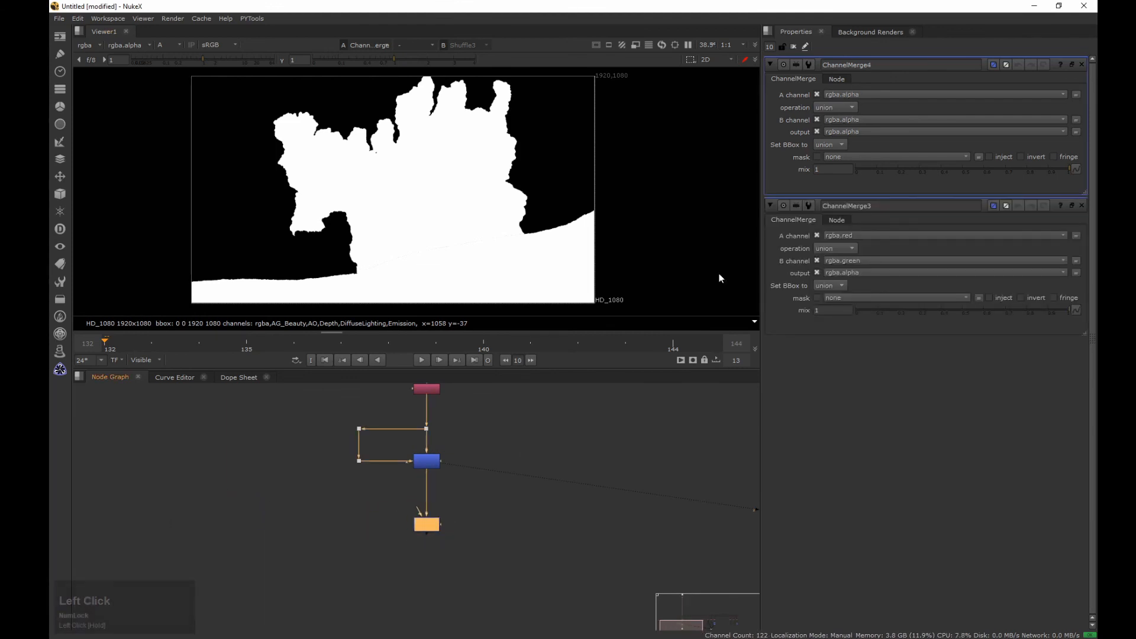
pyautogui.moveTo(481, 439); pyautogui.dragTo(388, 484)
pyautogui.press('2')
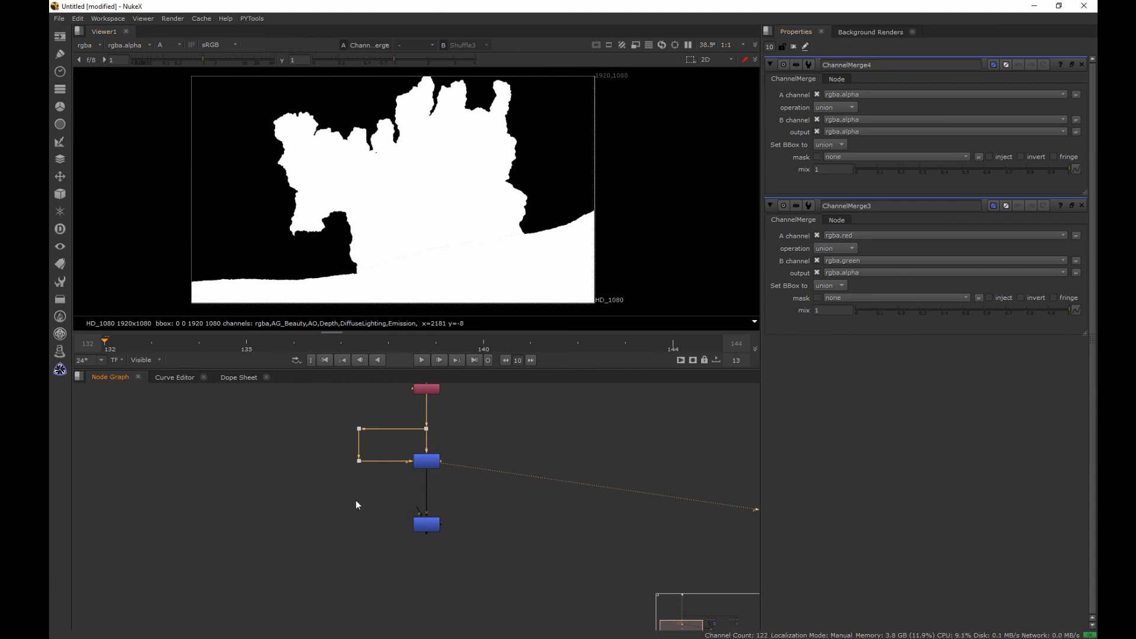
pyautogui.press('a')
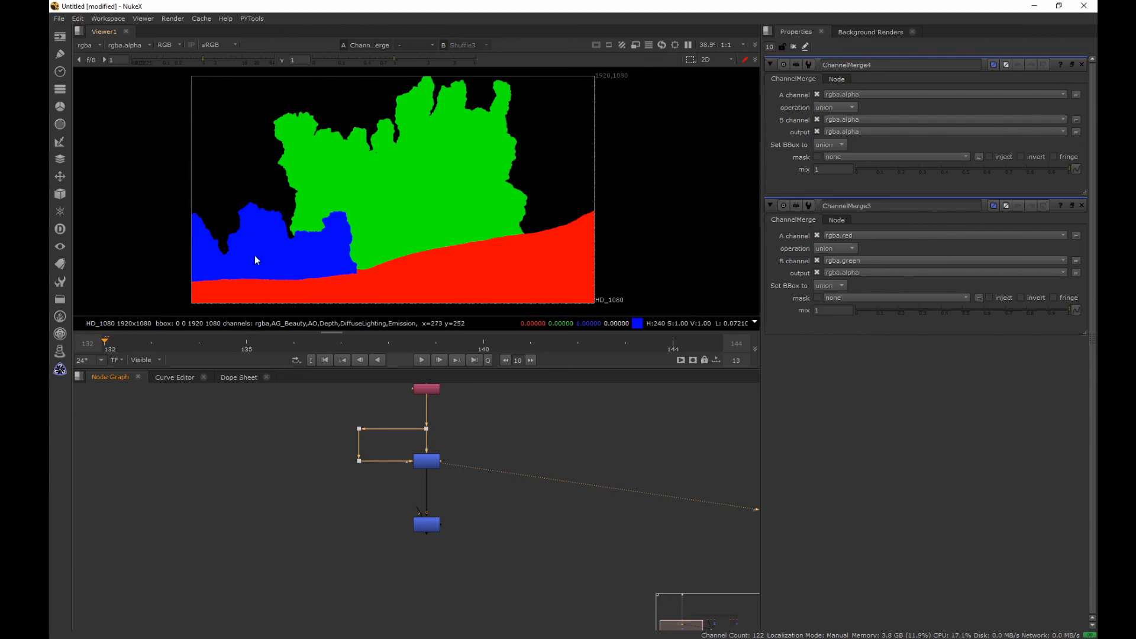
pyautogui.press('a')
# Feed the lower ChannelMerge's A input from its own B stream using Dots, and align the loop with the one above
pyautogui.click(354, 512)
pyautogui.press('.')
pyautogui.press('.')
pyautogui.moveTo(417, 512); pyautogui.dragTo(427, 491)
pyautogui.keyDown('ctrl'); pyautogui.click(427, 492); pyautogui.keyUp('ctrl')
pyautogui.moveTo(431, 530); pyautogui.dragTo(427, 538)
pyautogui.press('\\')
pyautogui.moveTo(436, 483); pyautogui.dragTo(439, 504)
pyautogui.moveTo(343, 506); pyautogui.dragTo(338, 499)
pyautogui.click(436, 529)
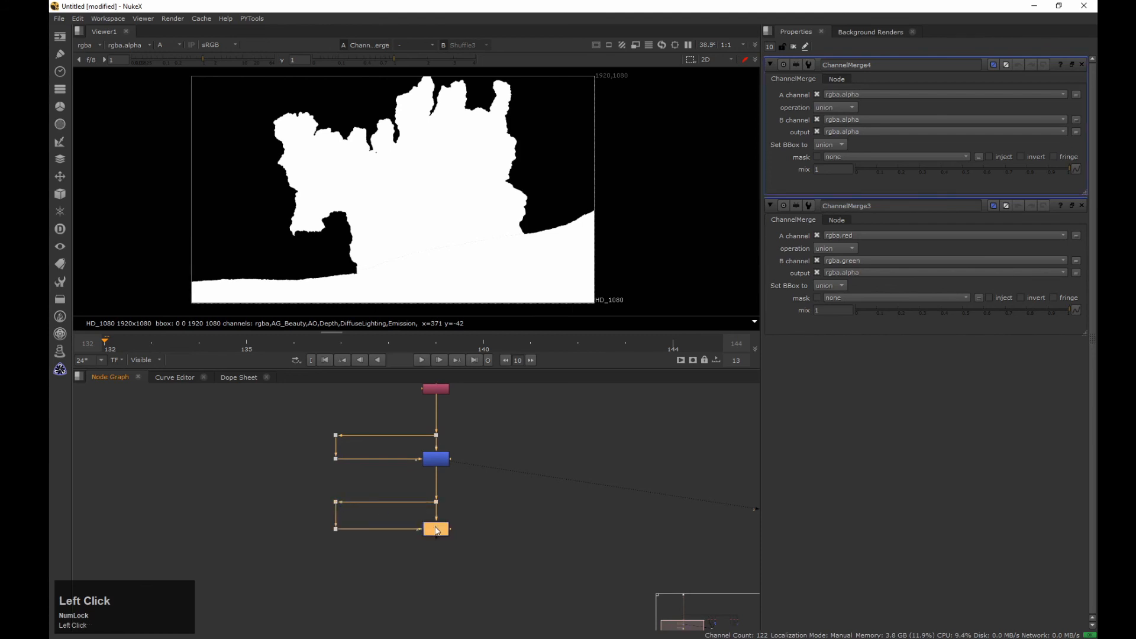
# Set the lower ChannelMerge's A channel to rgba.blue and view its alpha output
pyautogui.click(846, 96)
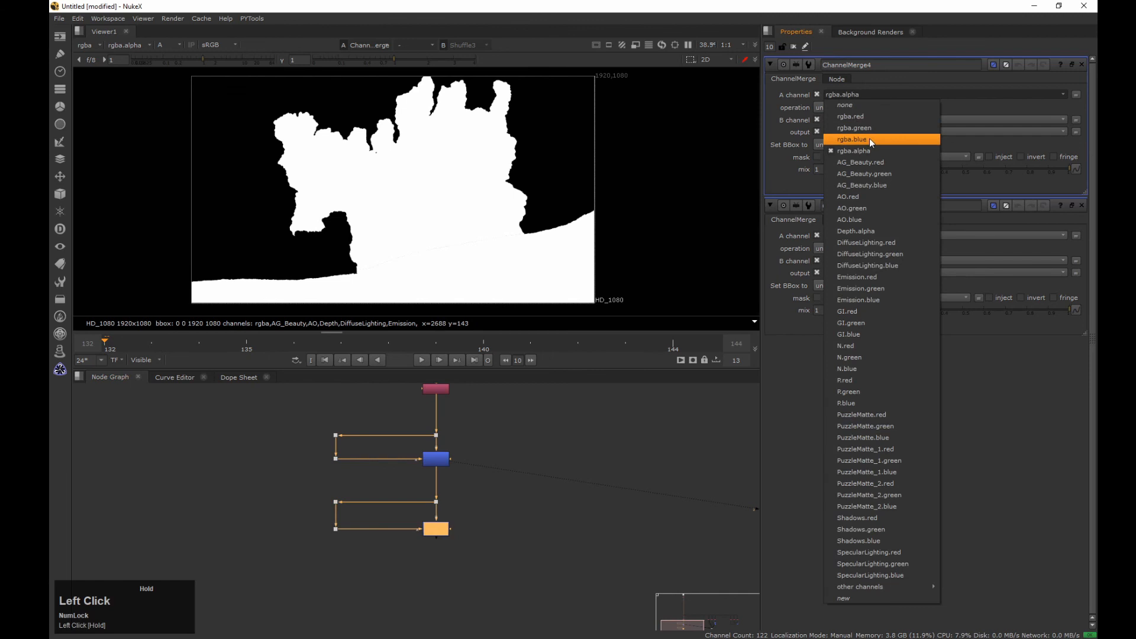
pyautogui.moveTo(870, 140); pyautogui.dragTo(869, 144)
pyautogui.moveTo(399, 569); pyautogui.dragTo(499, 507)
pyautogui.press('2')
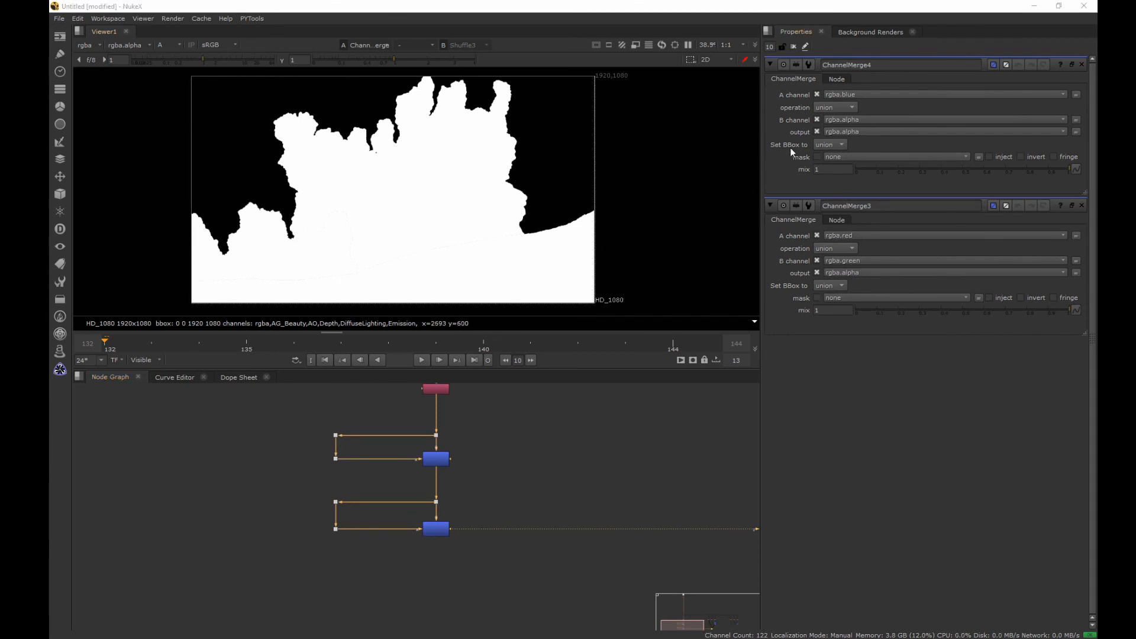
# Open the new channel dialog for the lower ChannelMerge's output and cancel it
pyautogui.click(855, 132)
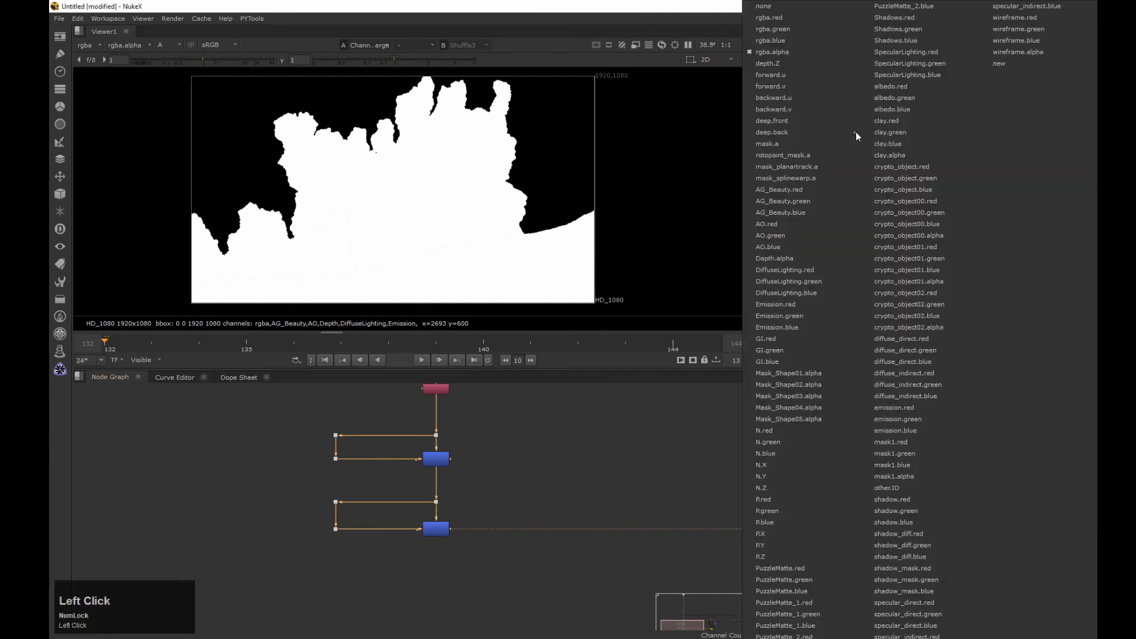
pyautogui.click(999, 63)
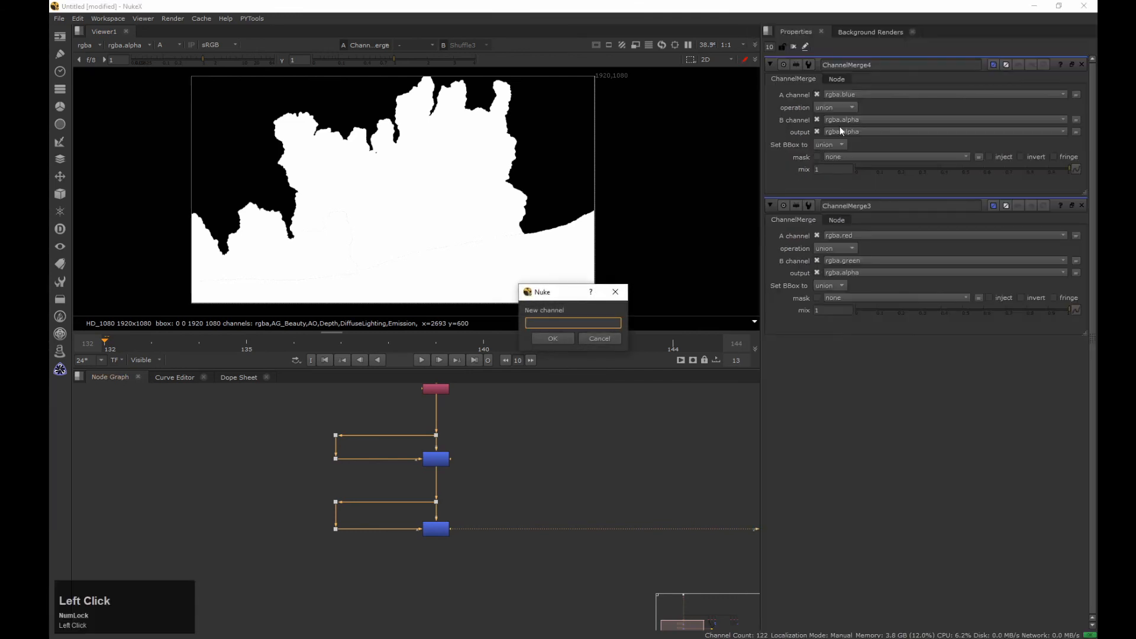
pyautogui.moveTo(541, 293); pyautogui.dragTo(427, 206)
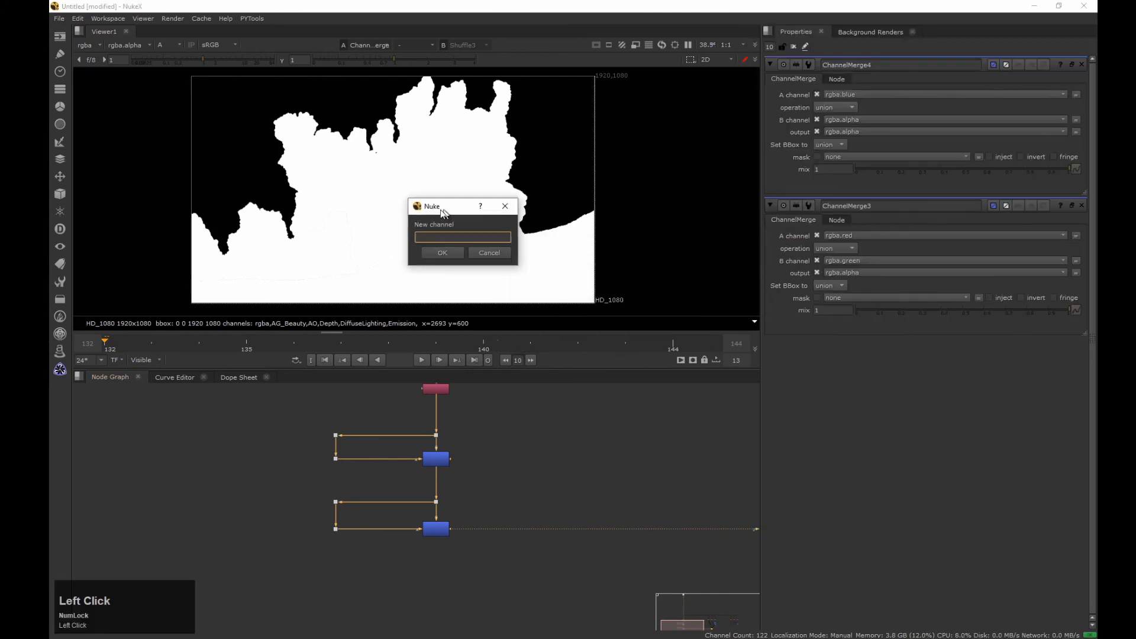
pyautogui.click(503, 252)
# Compare the output of the stacked ChannelMerges with that of the three-Shuffle setup in the Viewer
pyautogui.press('k')
pyautogui.moveTo(520, 562); pyautogui.dragTo(557, 590)
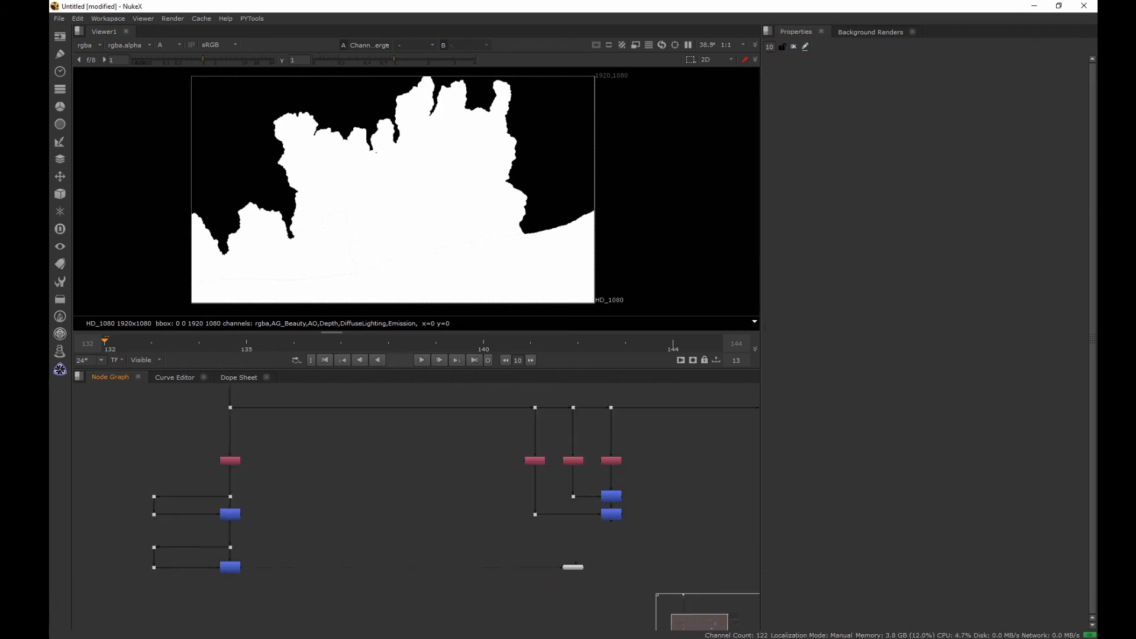
pyautogui.click(485, 439)
pyautogui.moveTo(652, 507); pyautogui.dragTo(573, 538)
pyautogui.press('1')
pyautogui.moveTo(288, 549); pyautogui.dragTo(228, 583)
pyautogui.press('2')
pyautogui.press('3')
pyautogui.press('2')
pyautogui.press('3')
pyautogui.press('2')
pyautogui.press('3')
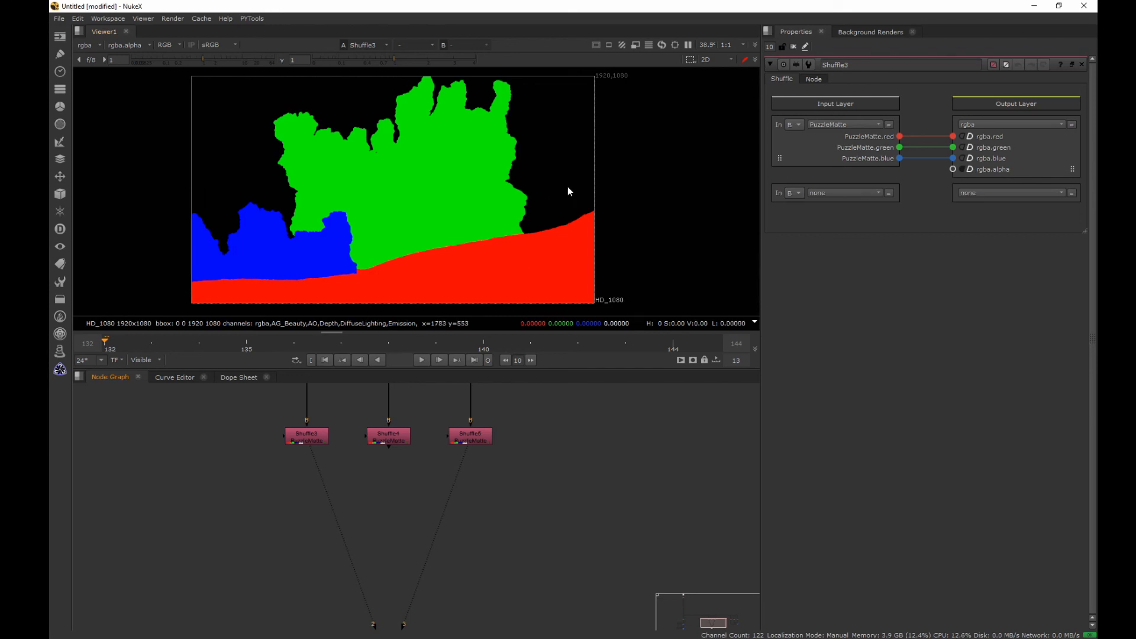
# Route only PuzzleMatte.red to rgba.alpha in Shuffle3, disconnect its RGB outputs, and view the alpha
pyautogui.moveTo(899, 137); pyautogui.dragTo(952, 169)
pyautogui.click(952, 136)
pyautogui.click(952, 147)
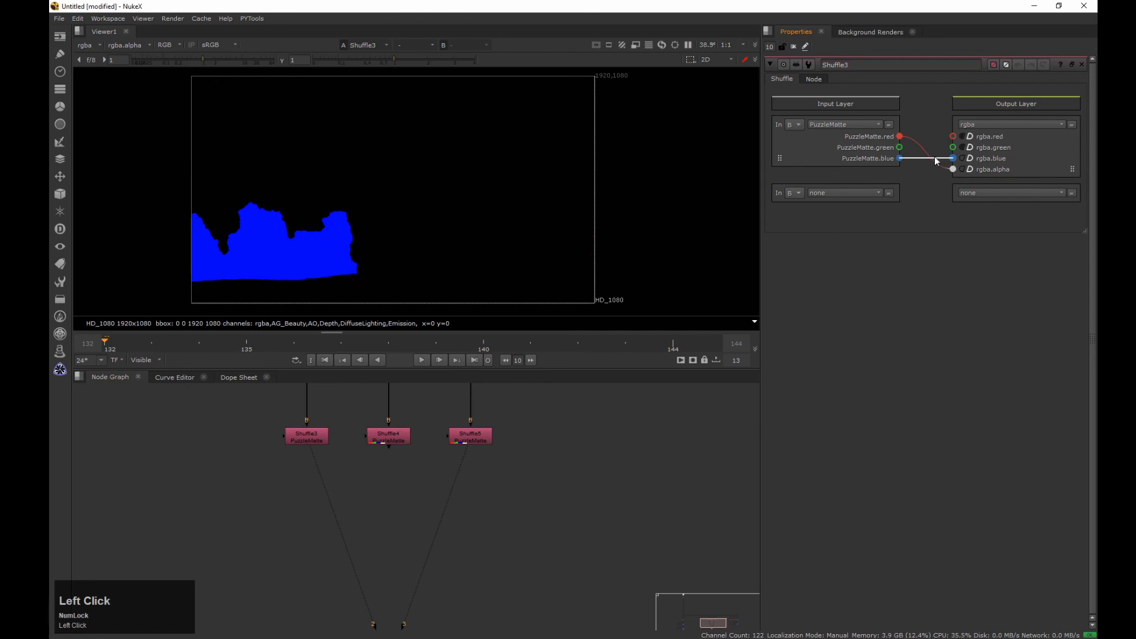
pyautogui.click(953, 158)
pyautogui.click(319, 439)
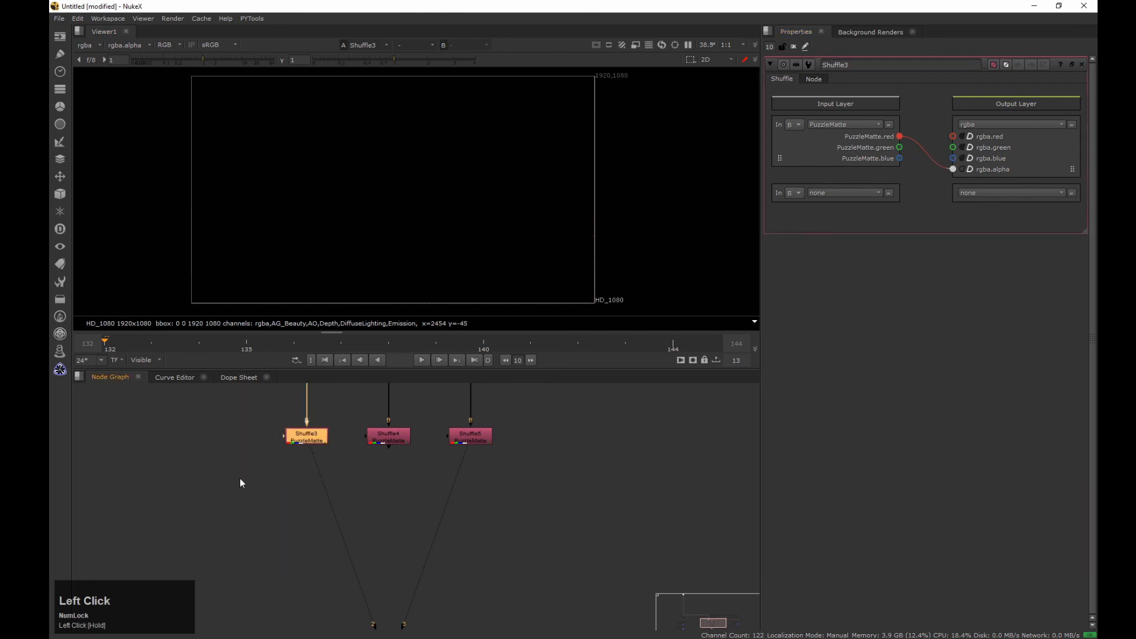
pyautogui.click(238, 480)
pyautogui.press('a')
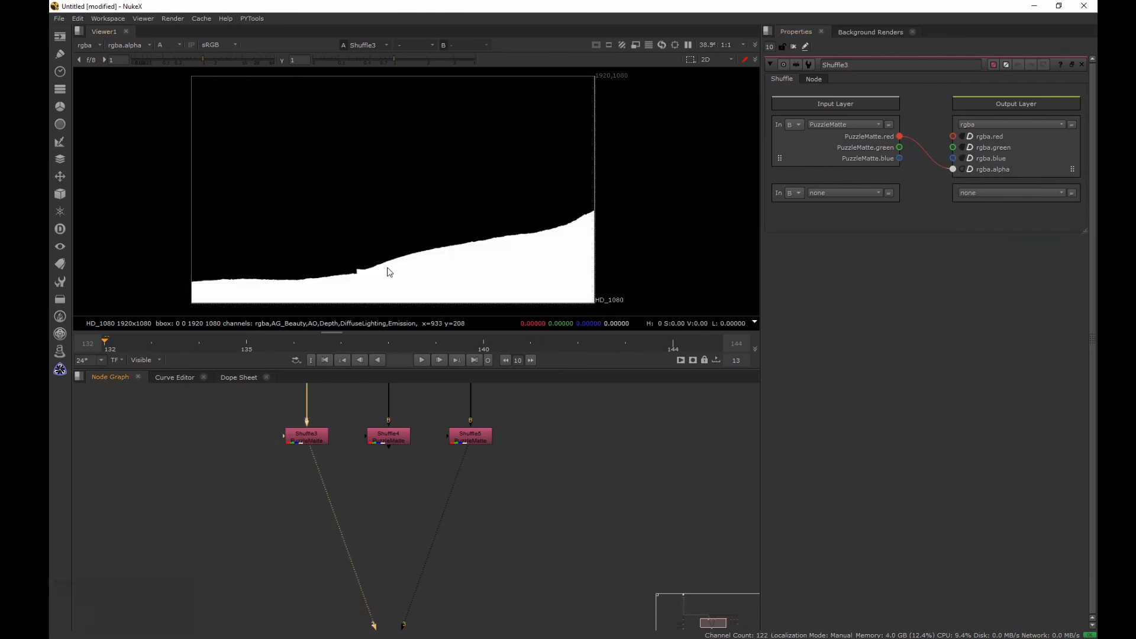
# View the alphas of Shuffle4 and Shuffle5, and open the properties of all three Shuffle nodes
pyautogui.click(388, 437)
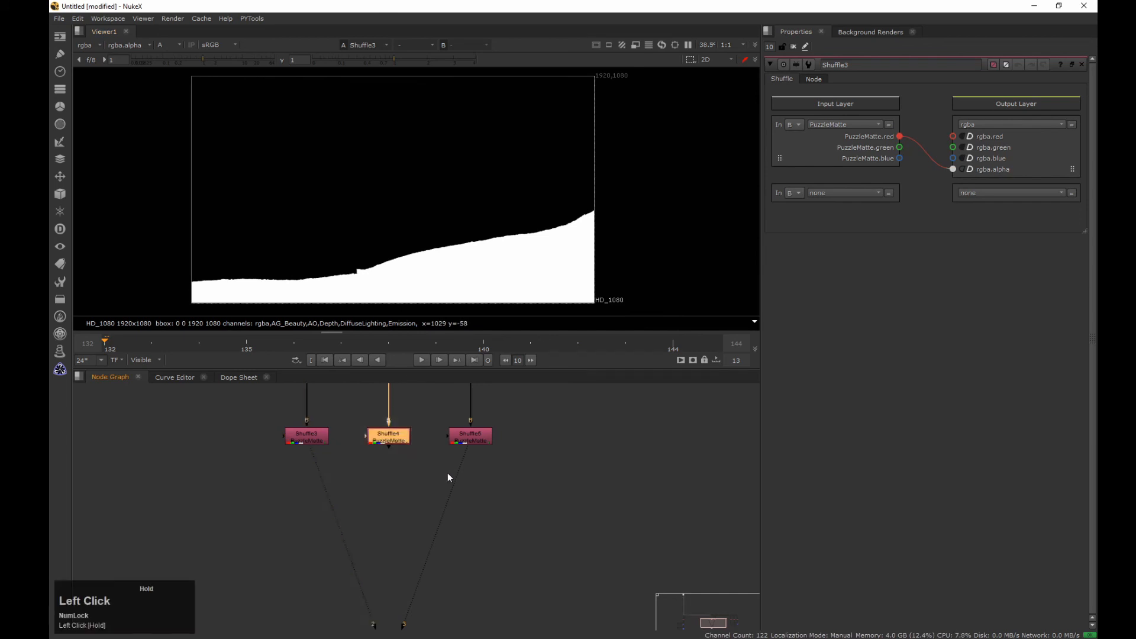
pyautogui.press('2')
pyautogui.moveTo(560, 405); pyautogui.dragTo(432, 466)
pyautogui.press('2')
pyautogui.moveTo(216, 406); pyautogui.dragTo(484, 470)
pyautogui.press('Return')
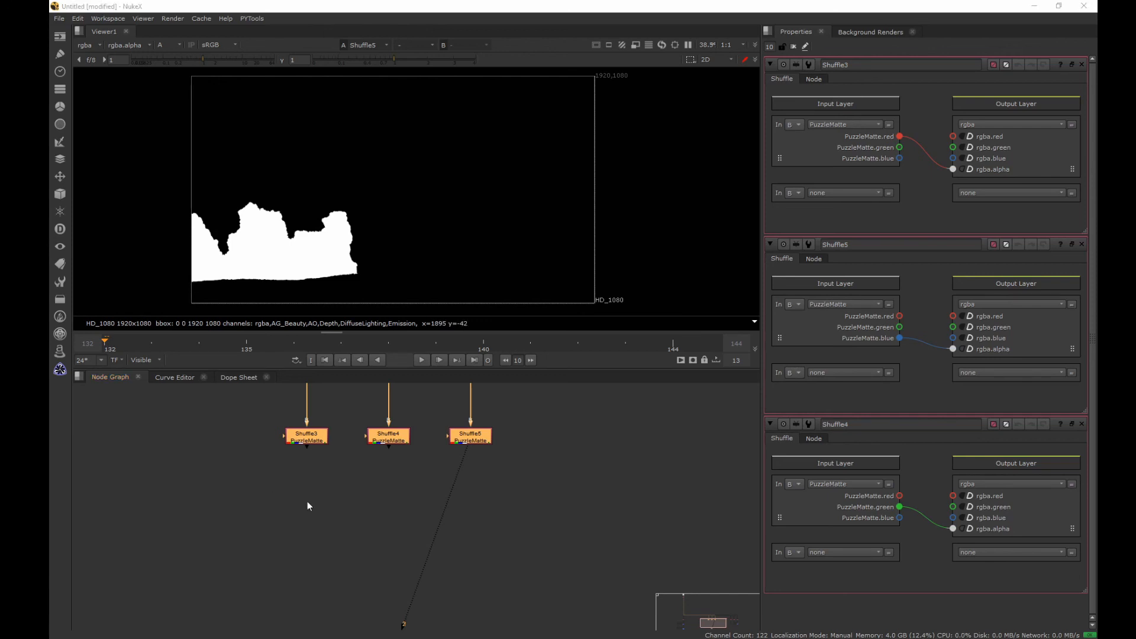
# Combine Shuffle4 and Shuffle5, which carry the green and blue mattes, with a new ChannelMerge
pyautogui.moveTo(340, 394); pyautogui.dragTo(615, 469)
pyautogui.press('Tab')
pyautogui.write('cha')
pyautogui.press('Up')
pyautogui.press('Up')
pyautogui.press('Up')
pyautogui.press('Up')
pyautogui.press('Up')
pyautogui.press('Return')
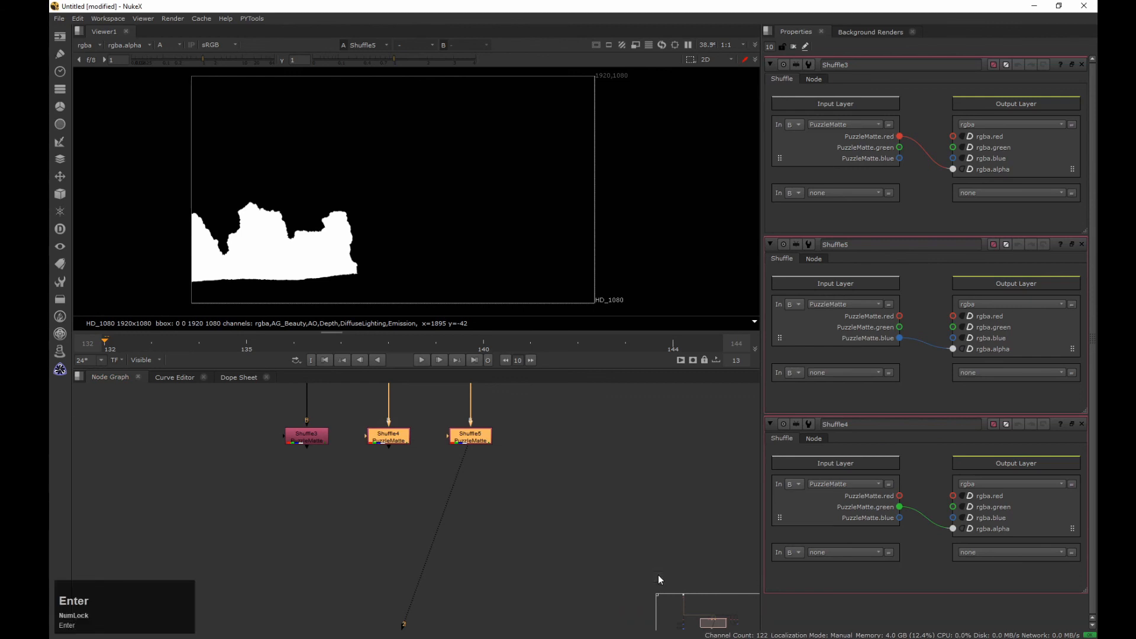
# Add a second ChannelMerge combining Shuffle3 with the first ChannelMerge, and route the side inputs of both through corner dots
pyautogui.keyDown('ctrl'); pyautogui.moveTo(424, 458); pyautogui.dragTo(386, 485); pyautogui.keyUp('ctrl')
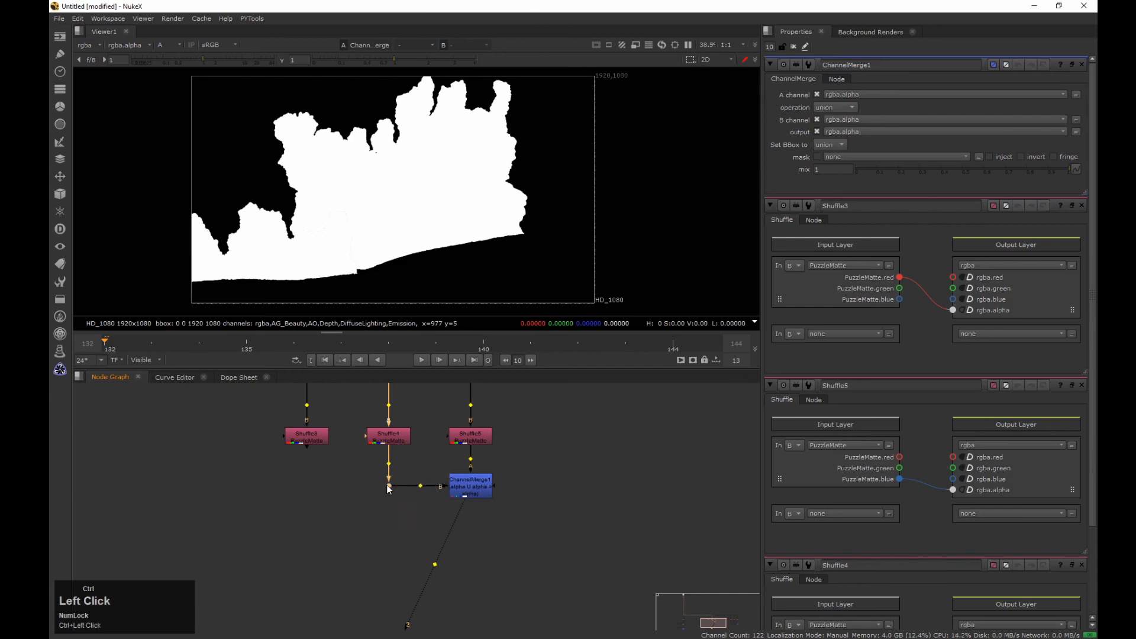
pyautogui.moveTo(358, 410); pyautogui.dragTo(232, 475)
pyautogui.keyDown('shift'); pyautogui.moveTo(526, 458); pyautogui.dragTo(438, 516); pyautogui.keyUp('shift')
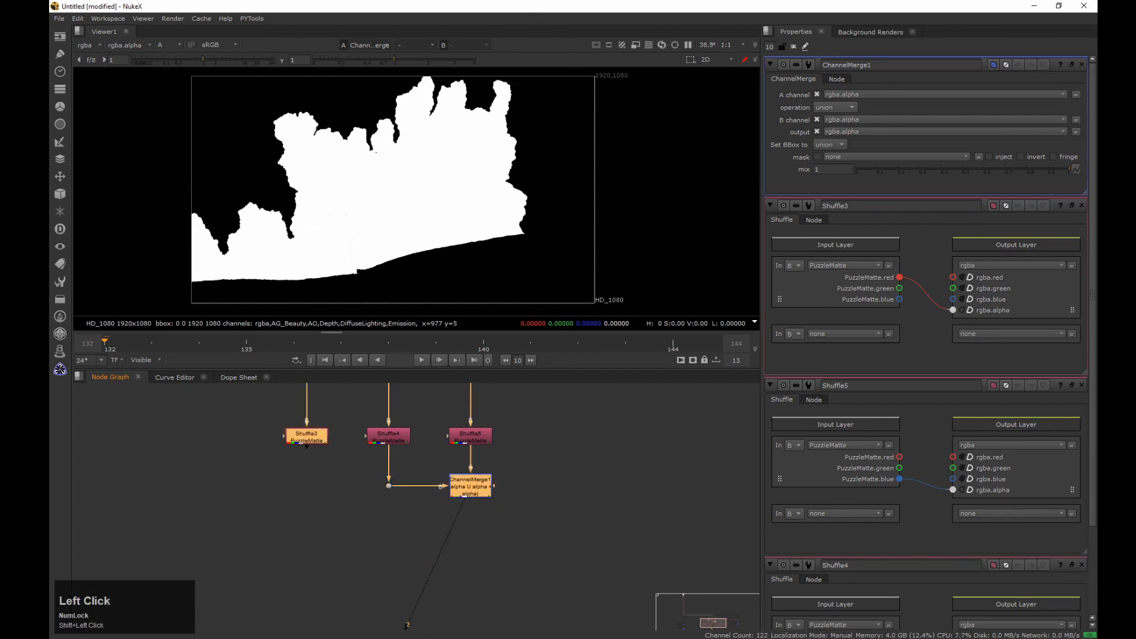
pyautogui.press('Tab')
pyautogui.write('cha')
pyautogui.press('Return')
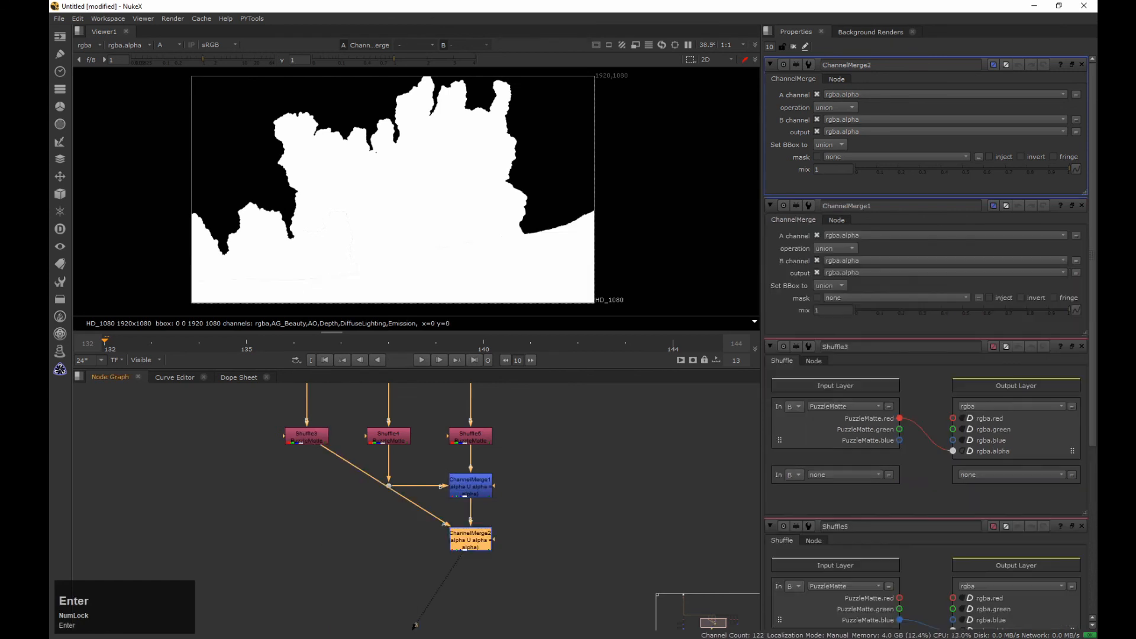
pyautogui.keyDown('ctrl'); pyautogui.moveTo(378, 481); pyautogui.dragTo(309, 541); pyautogui.keyUp('ctrl')
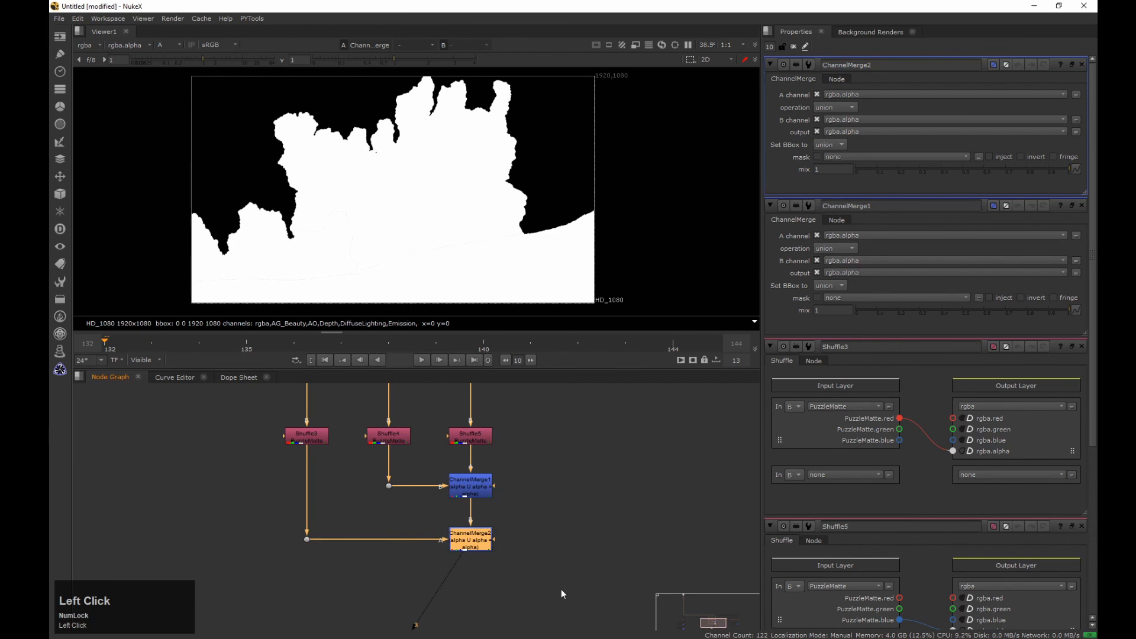
# View the alpha of ChannelMerge2 and inspect the seams between the combined mattes up close
pyautogui.press('2')
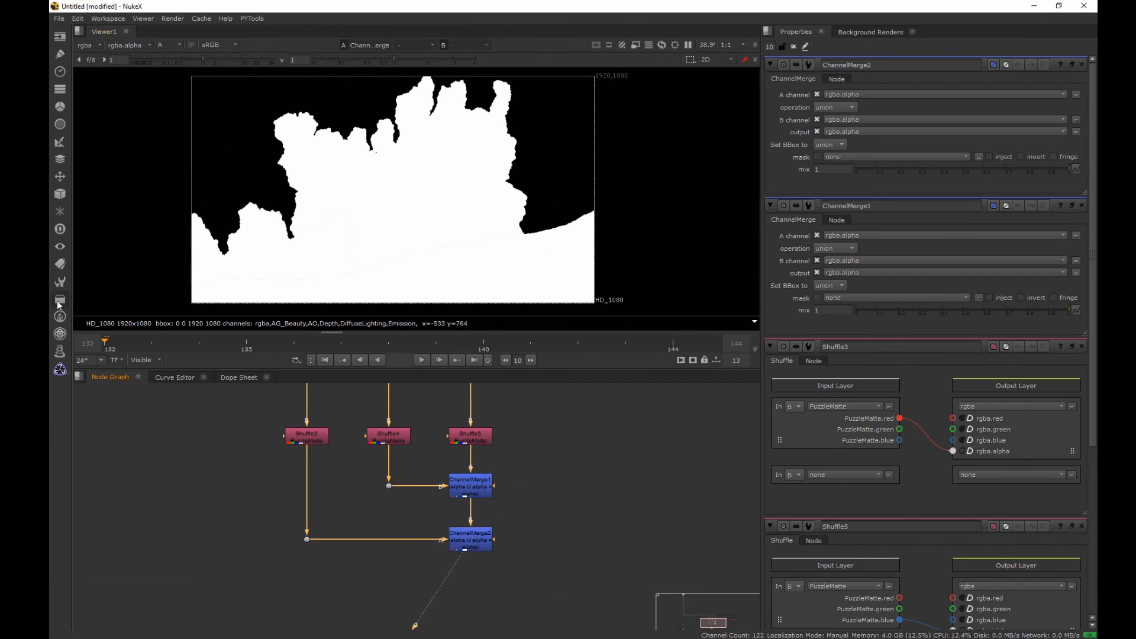
pyautogui.moveTo(362, 222); pyautogui.dragTo(398, 134, button='middle')
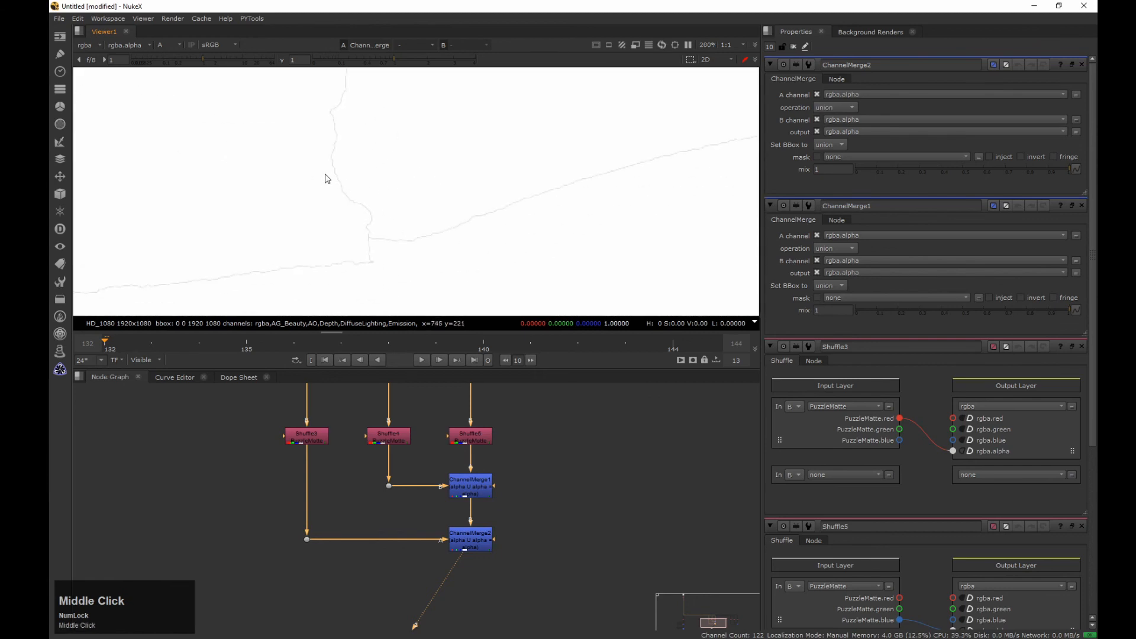
pyautogui.moveTo(362, 244); pyautogui.dragTo(264, 162, button='middle')
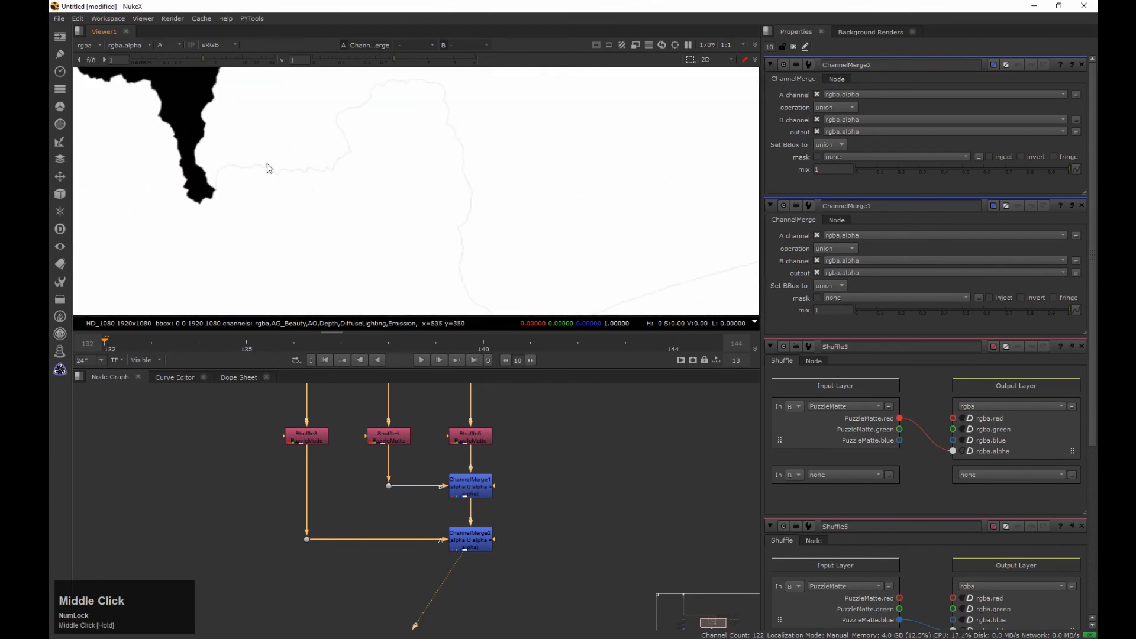
pyautogui.moveTo(388, 93); pyautogui.dragTo(378, 188, button='middle')
pyautogui.moveTo(413, 264); pyautogui.dragTo(412, 226, button='middle')
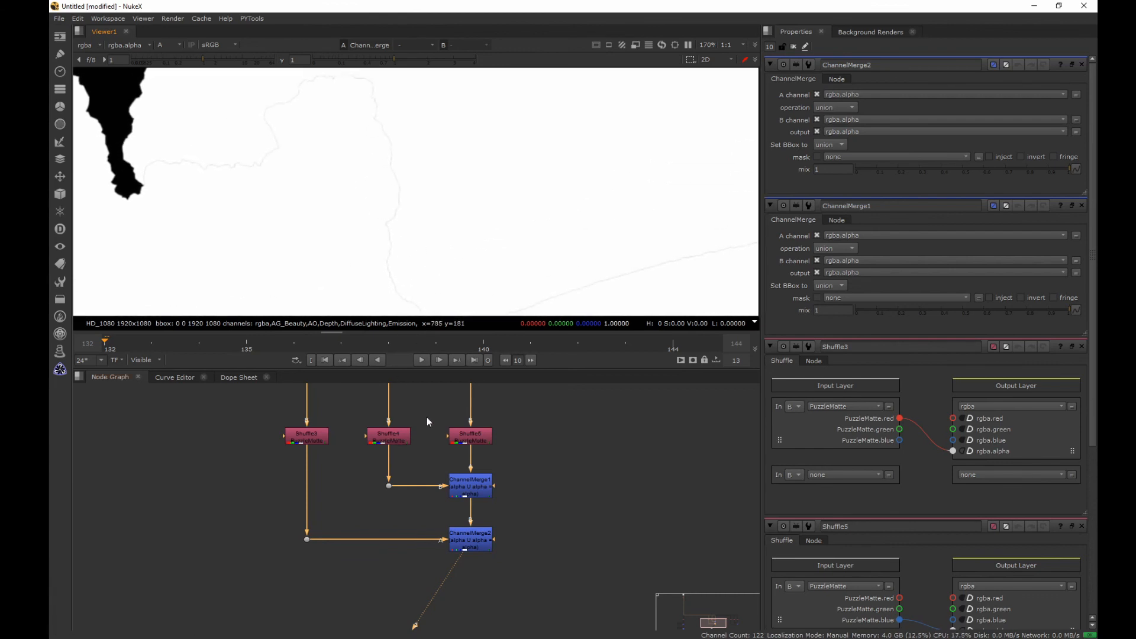
# View the alpha of Shuffle4 and examine the matte's edge pixels around the dark cutout
pyautogui.click(388, 436)
pyautogui.press('2')
pyautogui.moveTo(356, 152); pyautogui.dragTo(338, 189, button='middle')
pyautogui.scroll(-7, 336, 194)
pyautogui.moveTo(479, 74); pyautogui.dragTo(389, 140, button='middle')
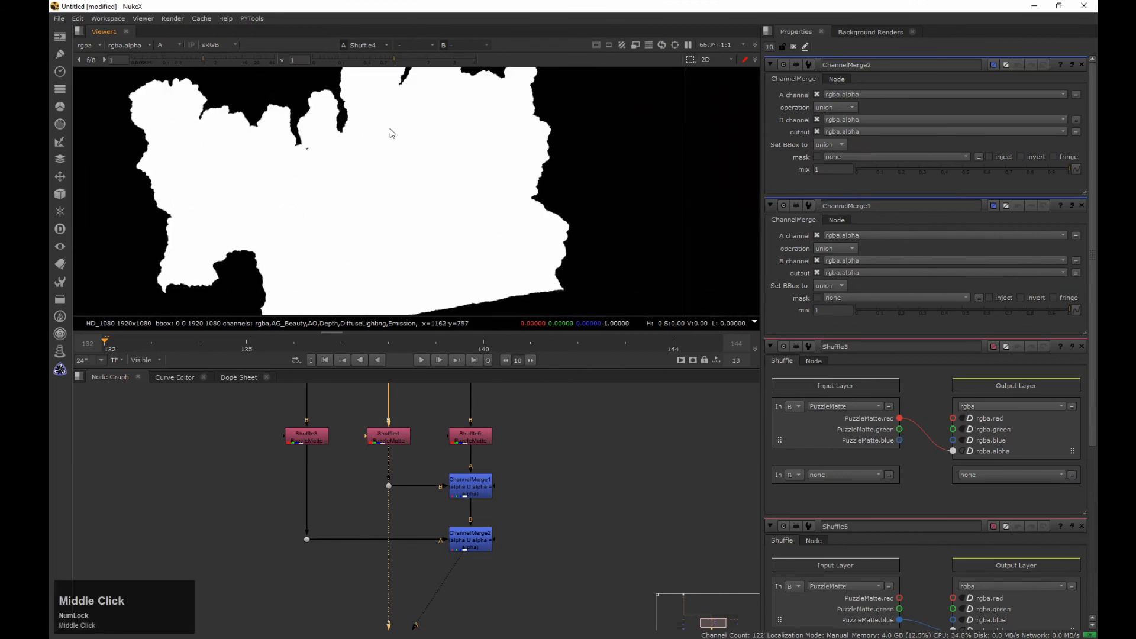
pyautogui.moveTo(376, 225); pyautogui.dragTo(432, 188, button='middle')
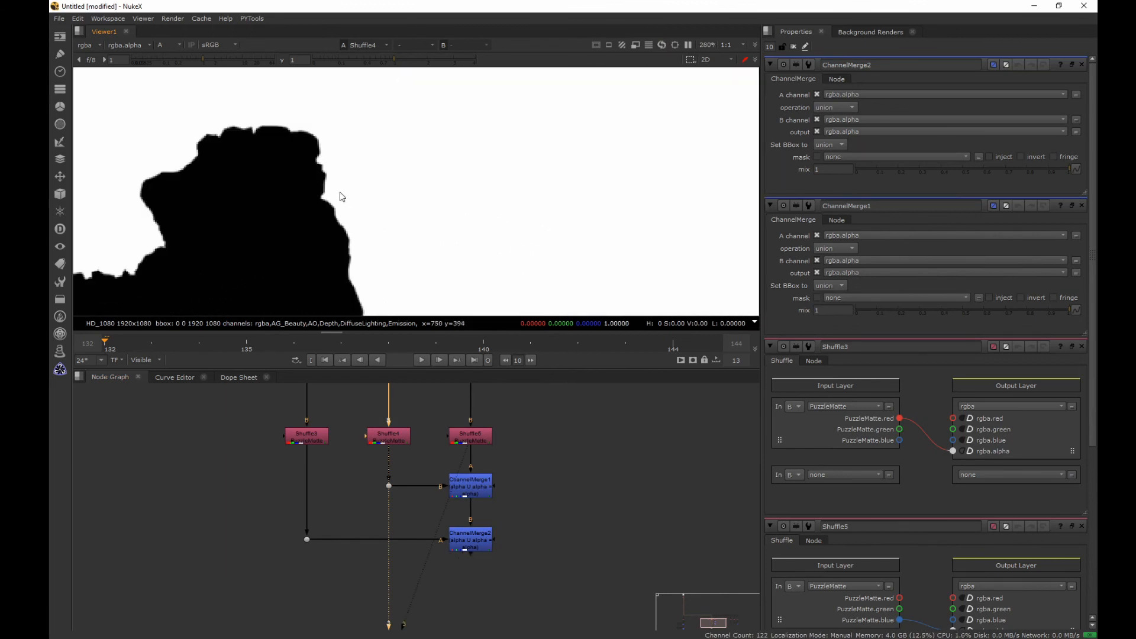
pyautogui.moveTo(340, 196); pyautogui.dragTo(382, 281, button='middle')
pyautogui.moveTo(266, 144); pyautogui.dragTo(339, 142, button='middle')
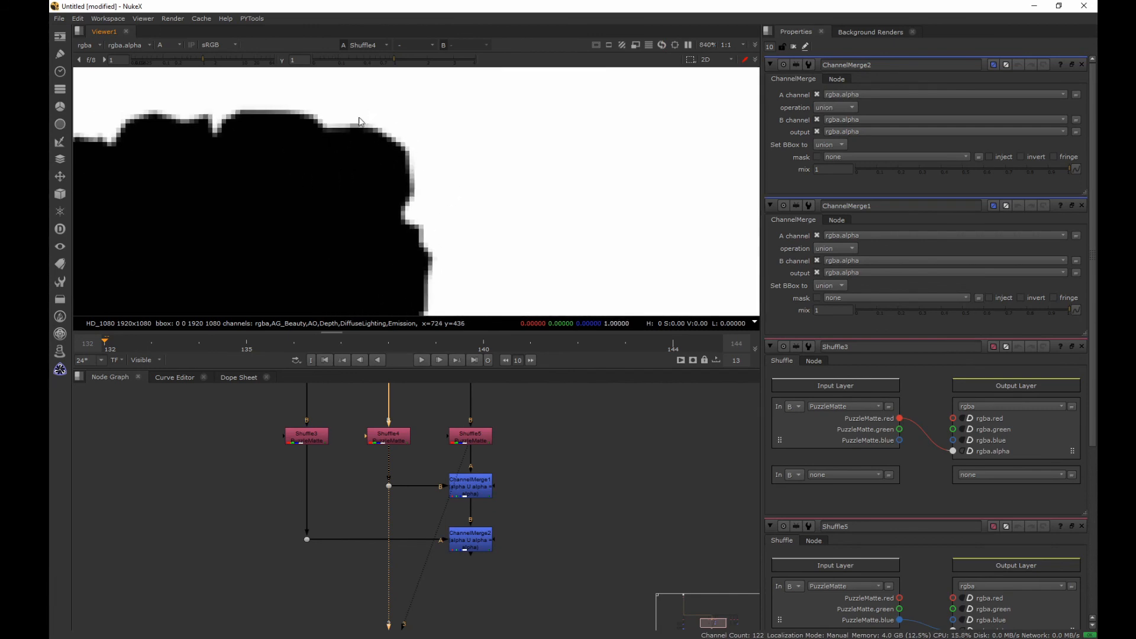
pyautogui.scroll(-4, 418, 174)
pyautogui.moveTo(385, 201); pyautogui.dragTo(367, 156, button='middle')
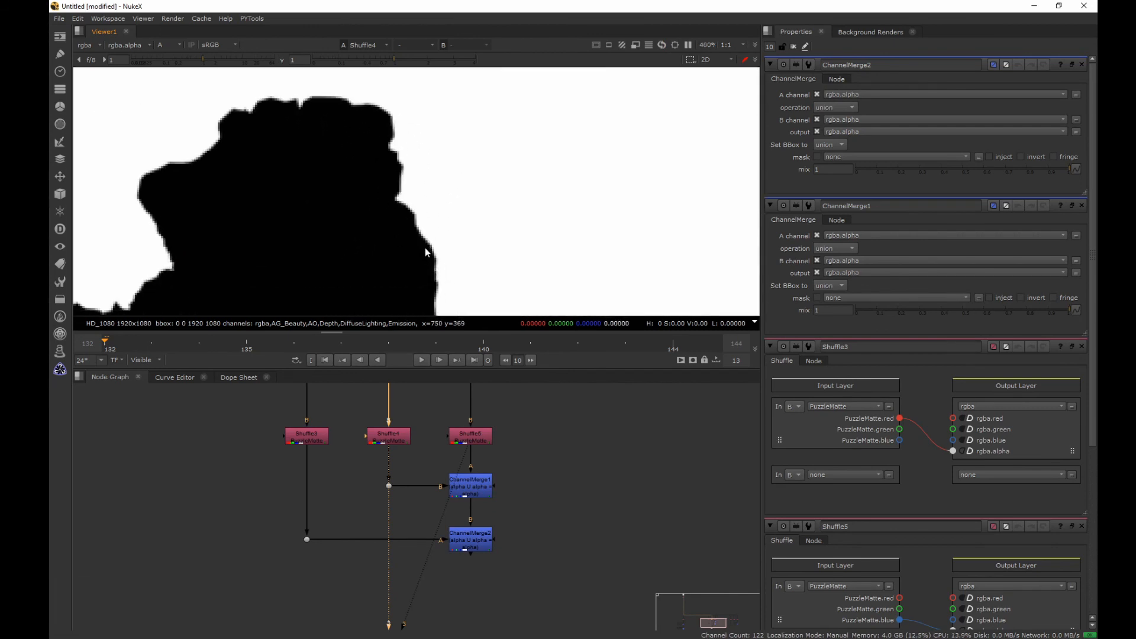
# Examine the matching edge pixels in the alpha of Shuffle5, and view the output of ChannelMerge1
pyautogui.click(489, 431)
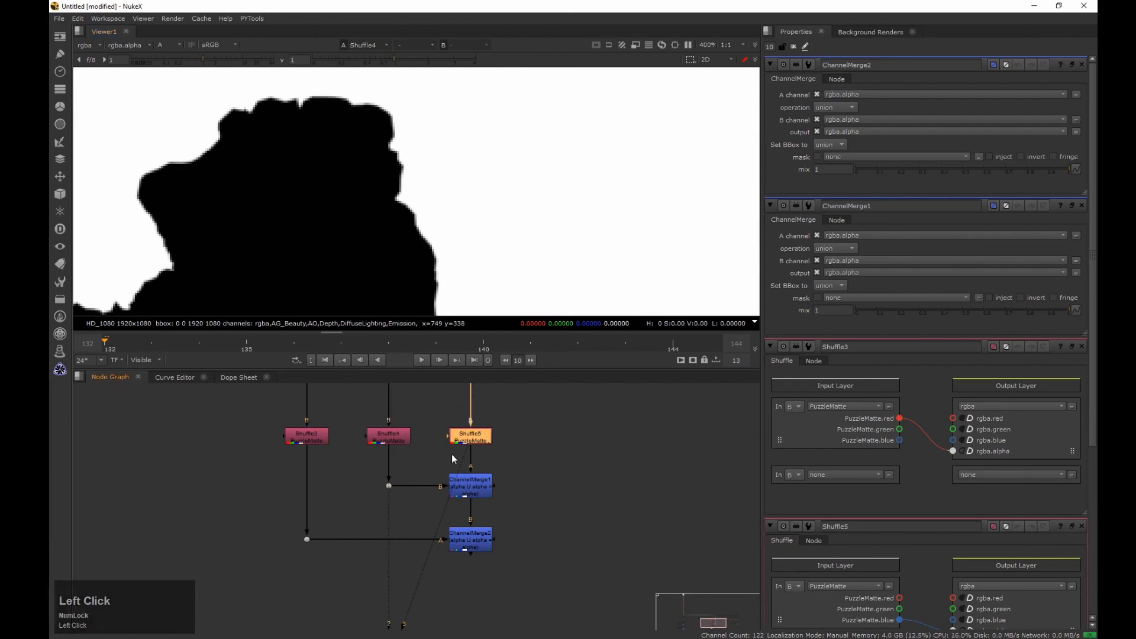
pyautogui.press('2')
pyautogui.moveTo(373, 126); pyautogui.dragTo(360, 169, button='middle')
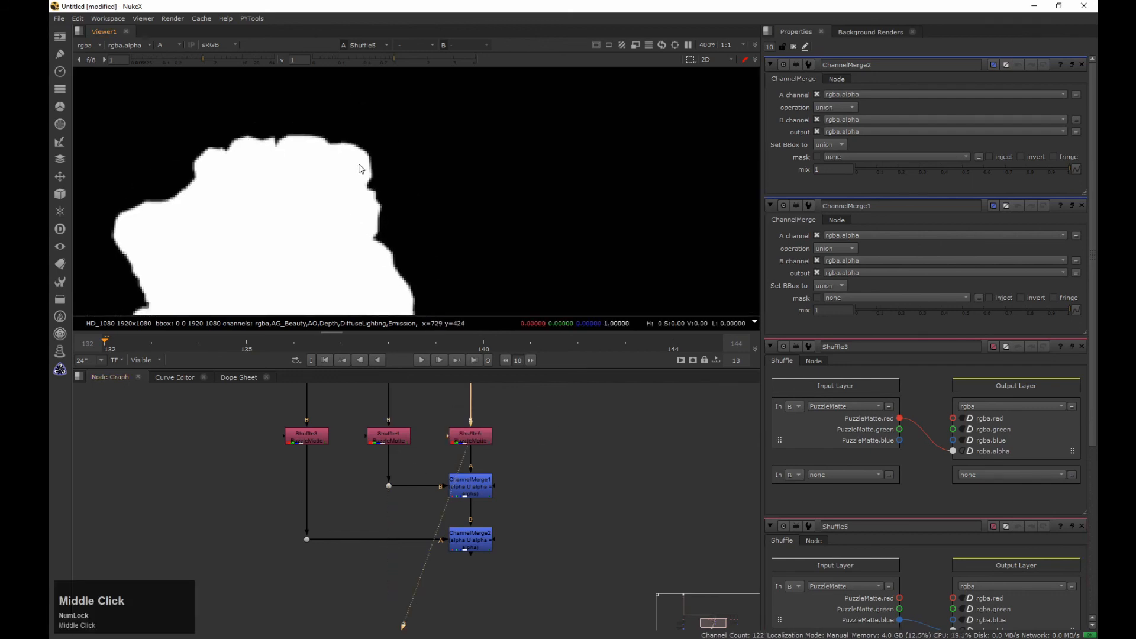
pyautogui.moveTo(360, 169); pyautogui.dragTo(377, 171)
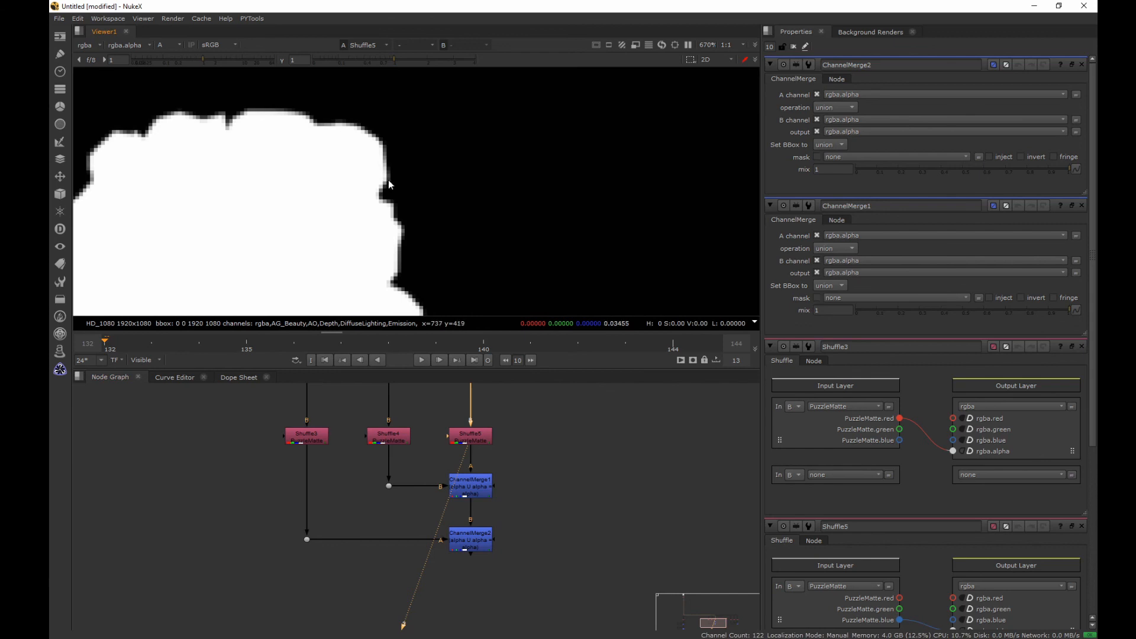
pyautogui.moveTo(544, 451); pyautogui.dragTo(407, 515)
pyautogui.press('2')
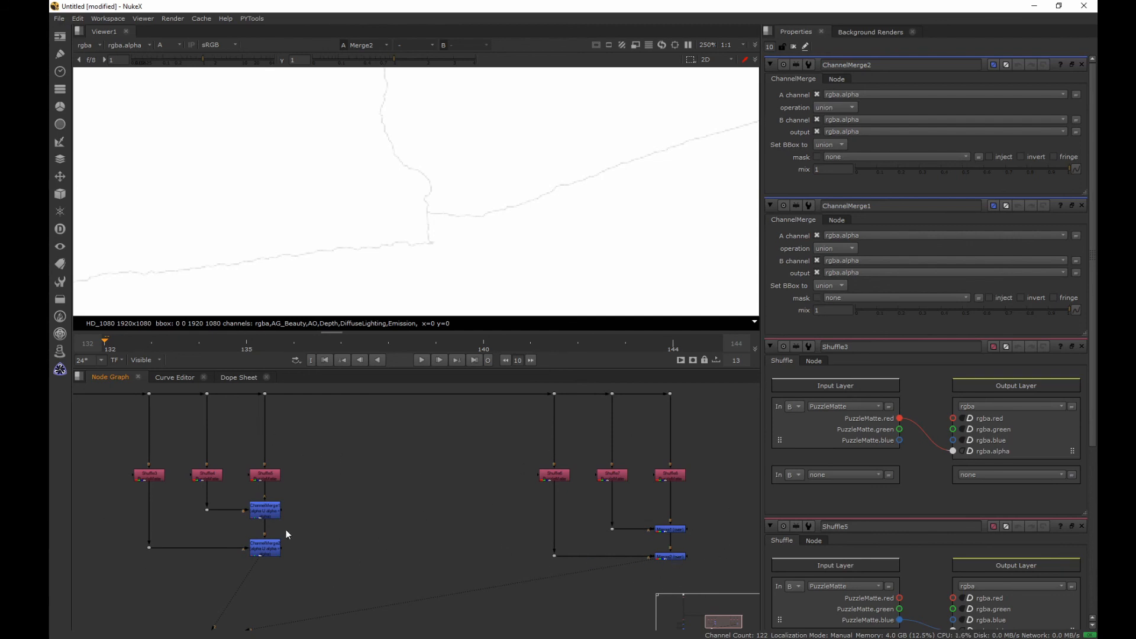
# Compare the alpha of the stacked ChannelMerges with that of Merge2 by alternating between them in the Viewer
pyautogui.moveTo(714, 540); pyautogui.dragTo(639, 582)
pyautogui.press('3')
pyautogui.moveTo(326, 523); pyautogui.dragTo(222, 583)
pyautogui.press('2')
pyautogui.press('3')
pyautogui.press('2')
pyautogui.press('3')
pyautogui.press('2')
# Set the operation of Merge1 and Merge2 to disjoint-over and view the combined alpha
pyautogui.moveTo(569, 486); pyautogui.dragTo(325, 444, button='middle')
pyautogui.moveTo(408, 476); pyautogui.dragTo(456, 454, button='middle')
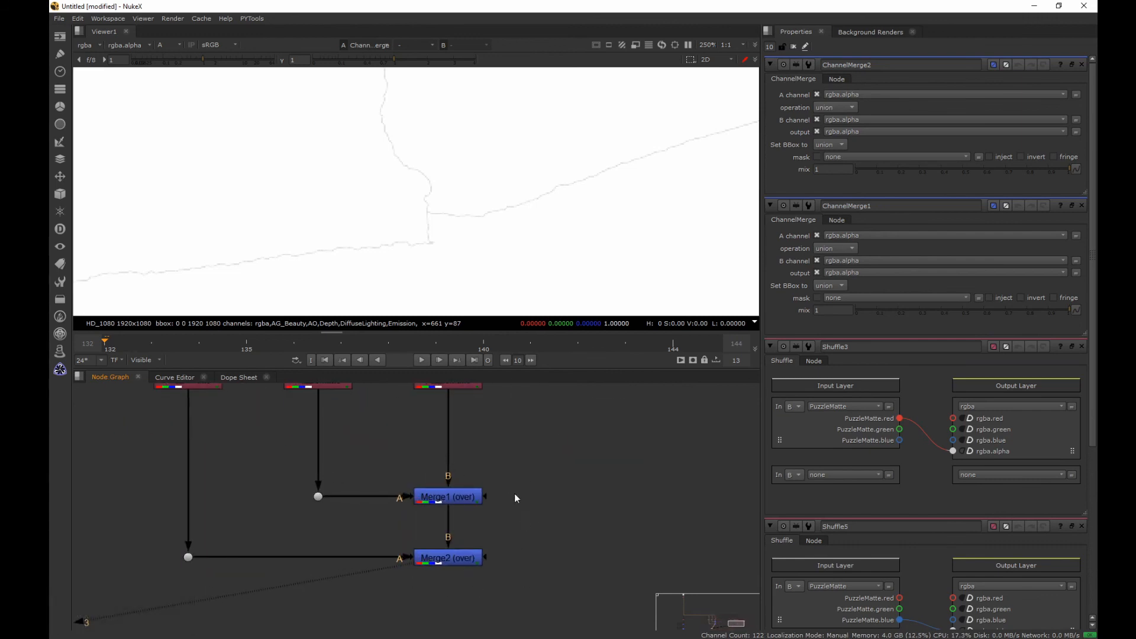
pyautogui.click(793, 46)
pyautogui.moveTo(629, 428); pyautogui.dragTo(415, 571)
pyautogui.press('Return')
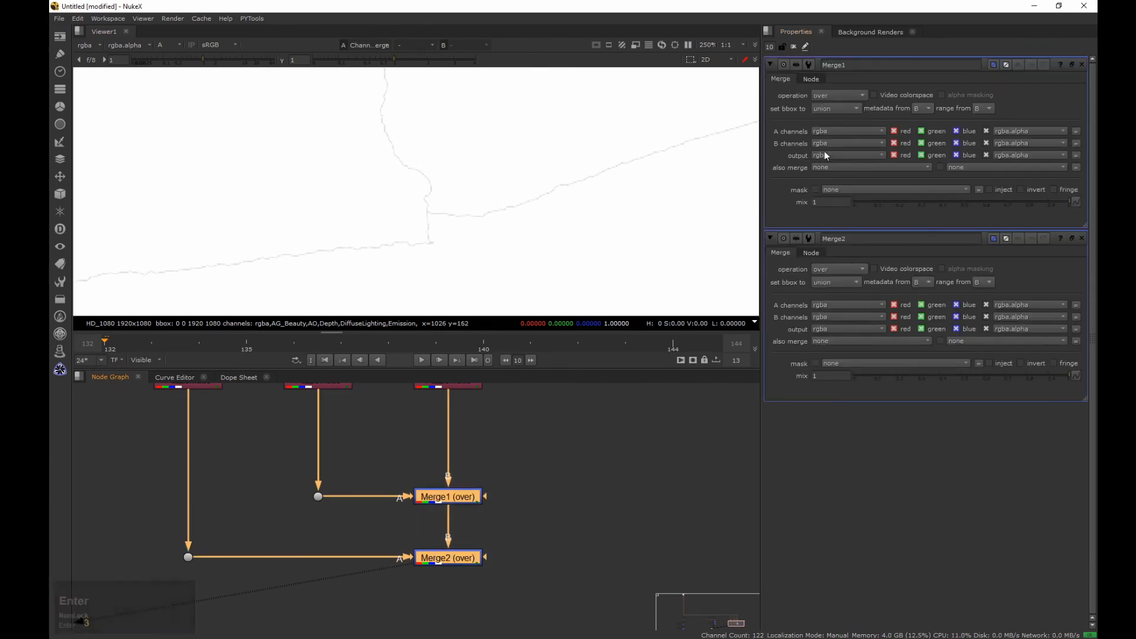
pyautogui.moveTo(840, 96)
pyautogui.mouseDown()
pyautogui.moveTo(823, 94)
pyautogui.moveTo(847, 86)
pyautogui.mouseUp()
pyautogui.moveTo(832, 273); pyautogui.dragTo(843, 101)
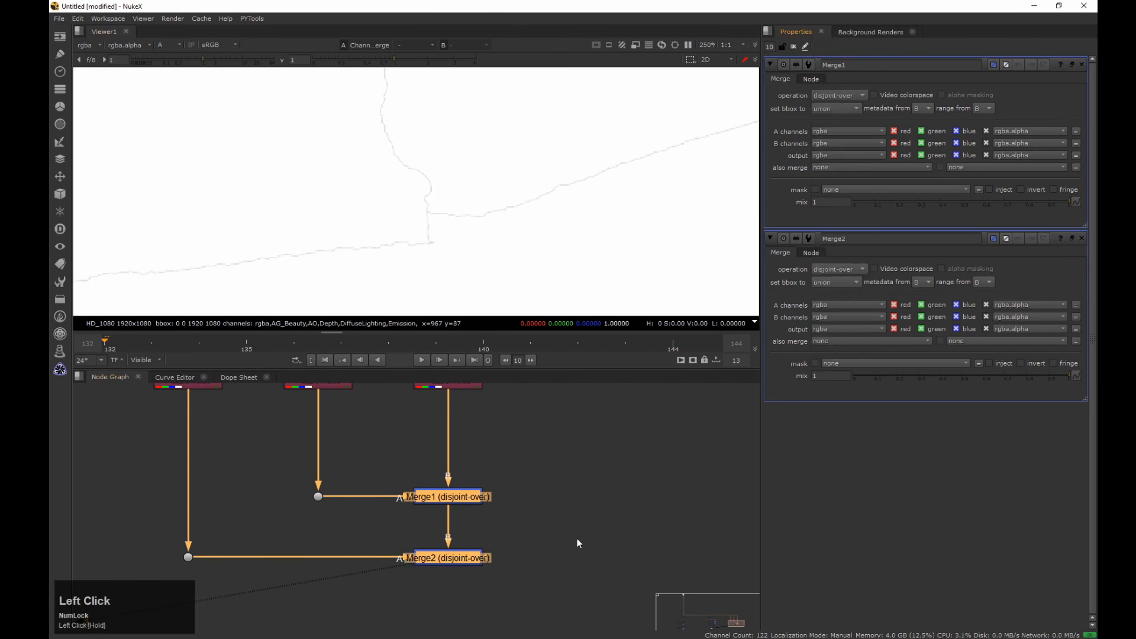
pyautogui.click(408, 595)
pyautogui.press('2')
pyautogui.moveTo(463, 188); pyautogui.dragTo(436, 173, button='middle')
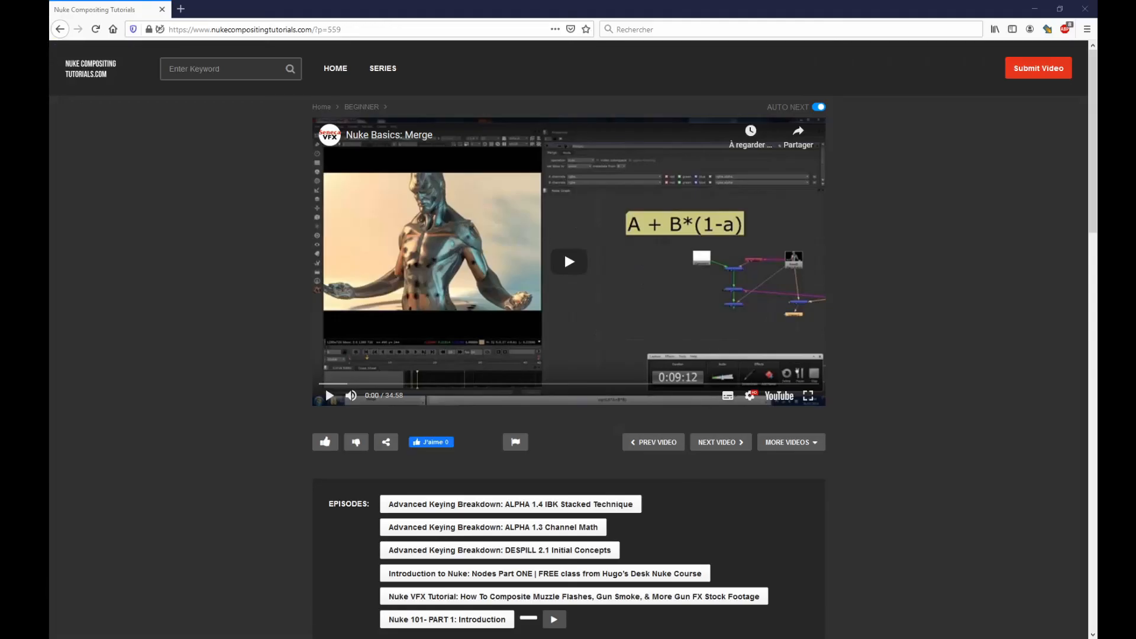